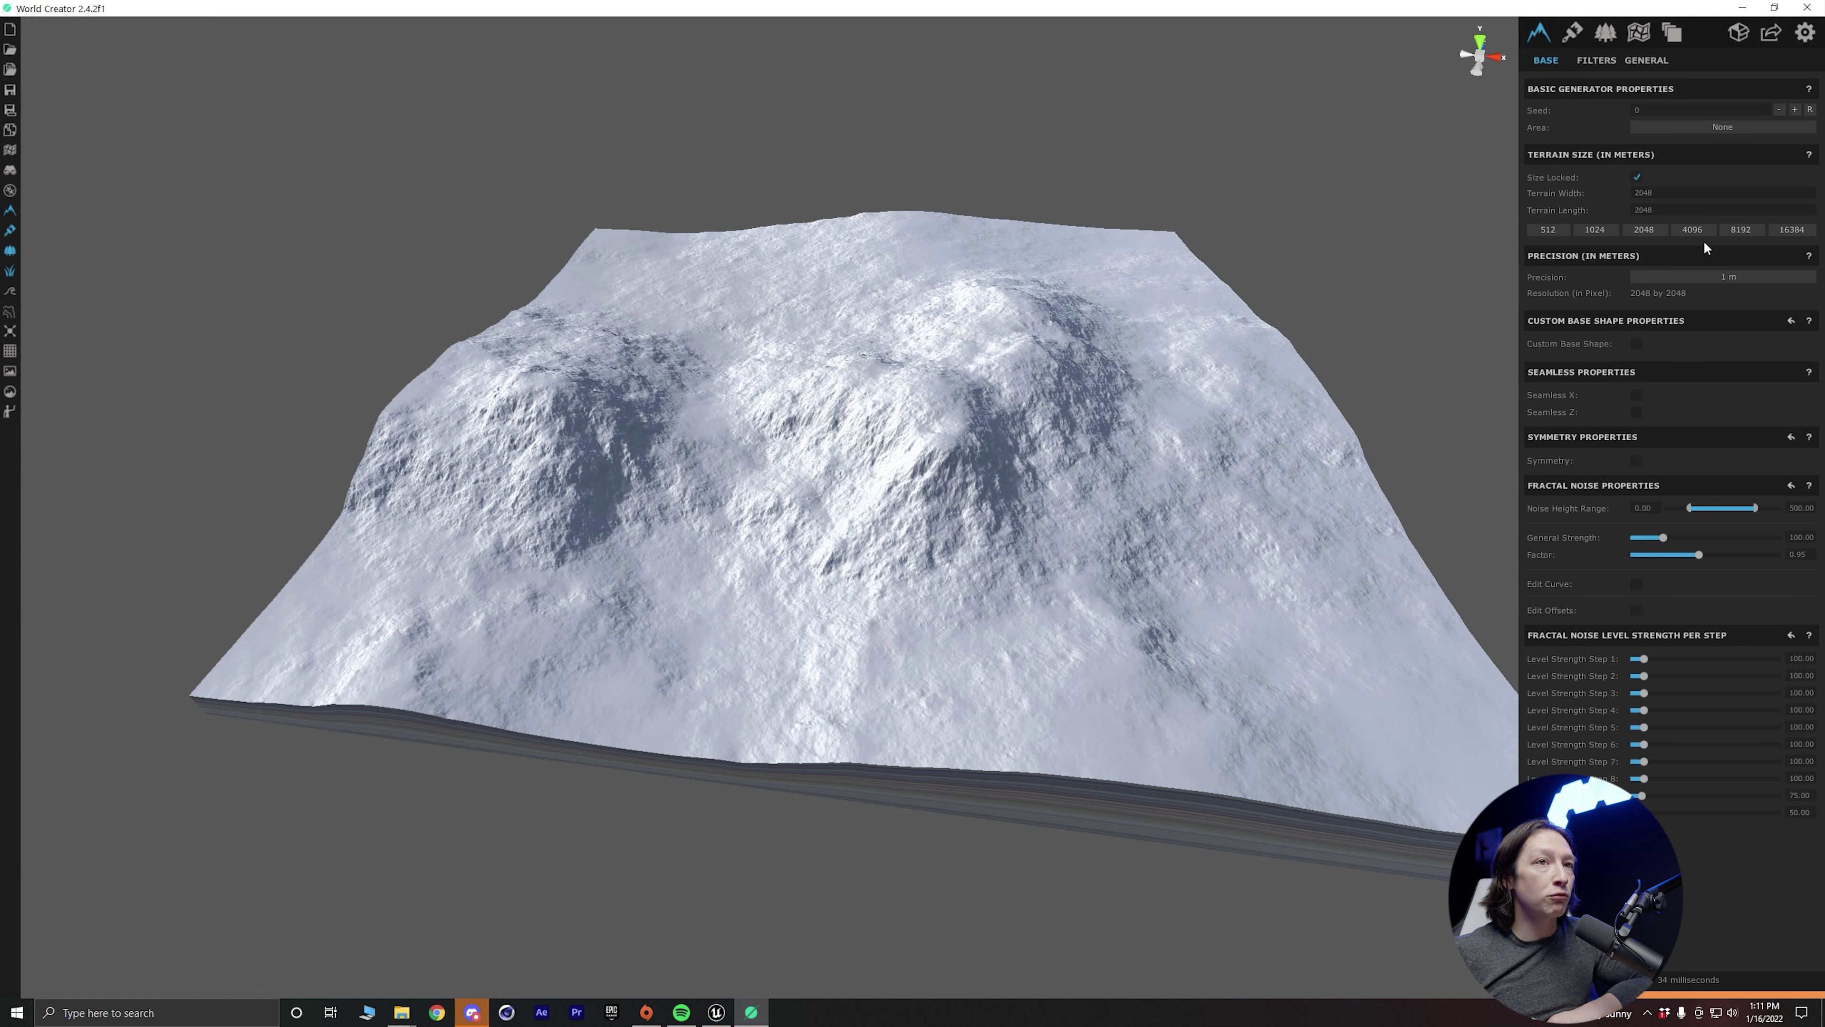
Set the terrain width and length to 4096 meters.
click(1696, 229)
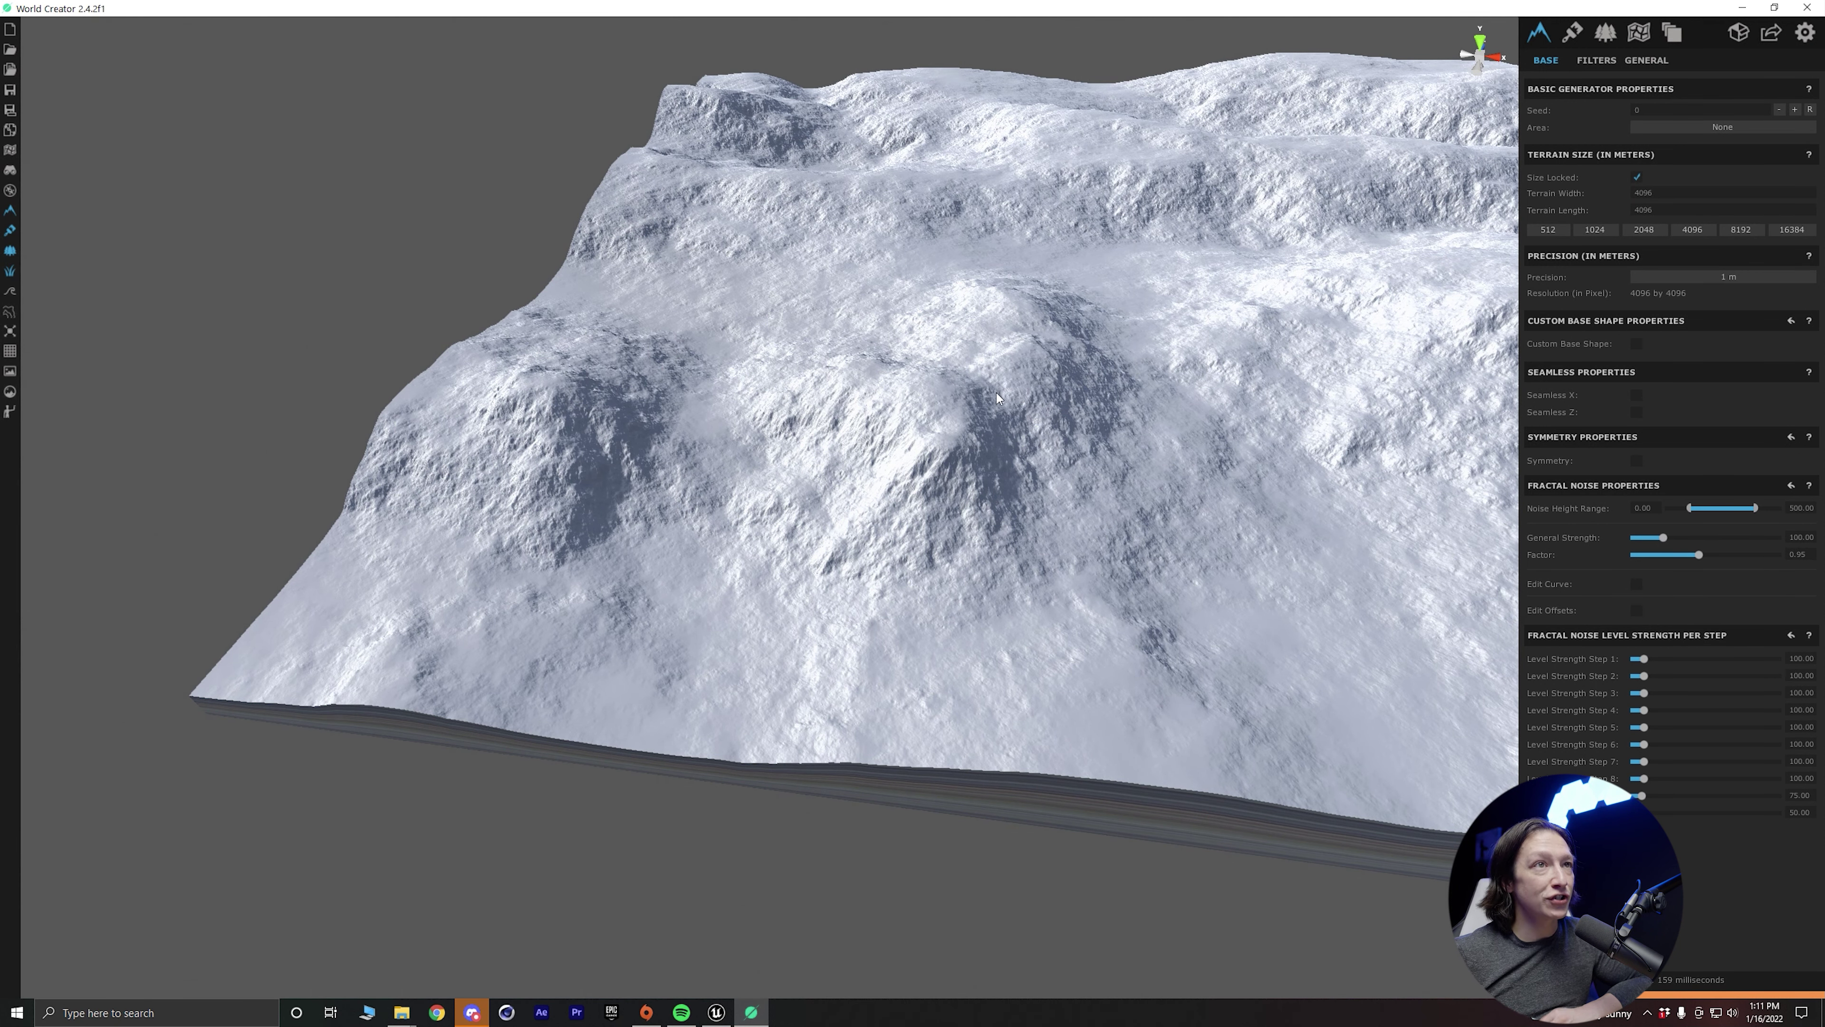
Examine the enlarged terrain's ridges, peaks and front slopes from several distances and angles.
right_drag(962, 380, 1001, 347)
key(w)
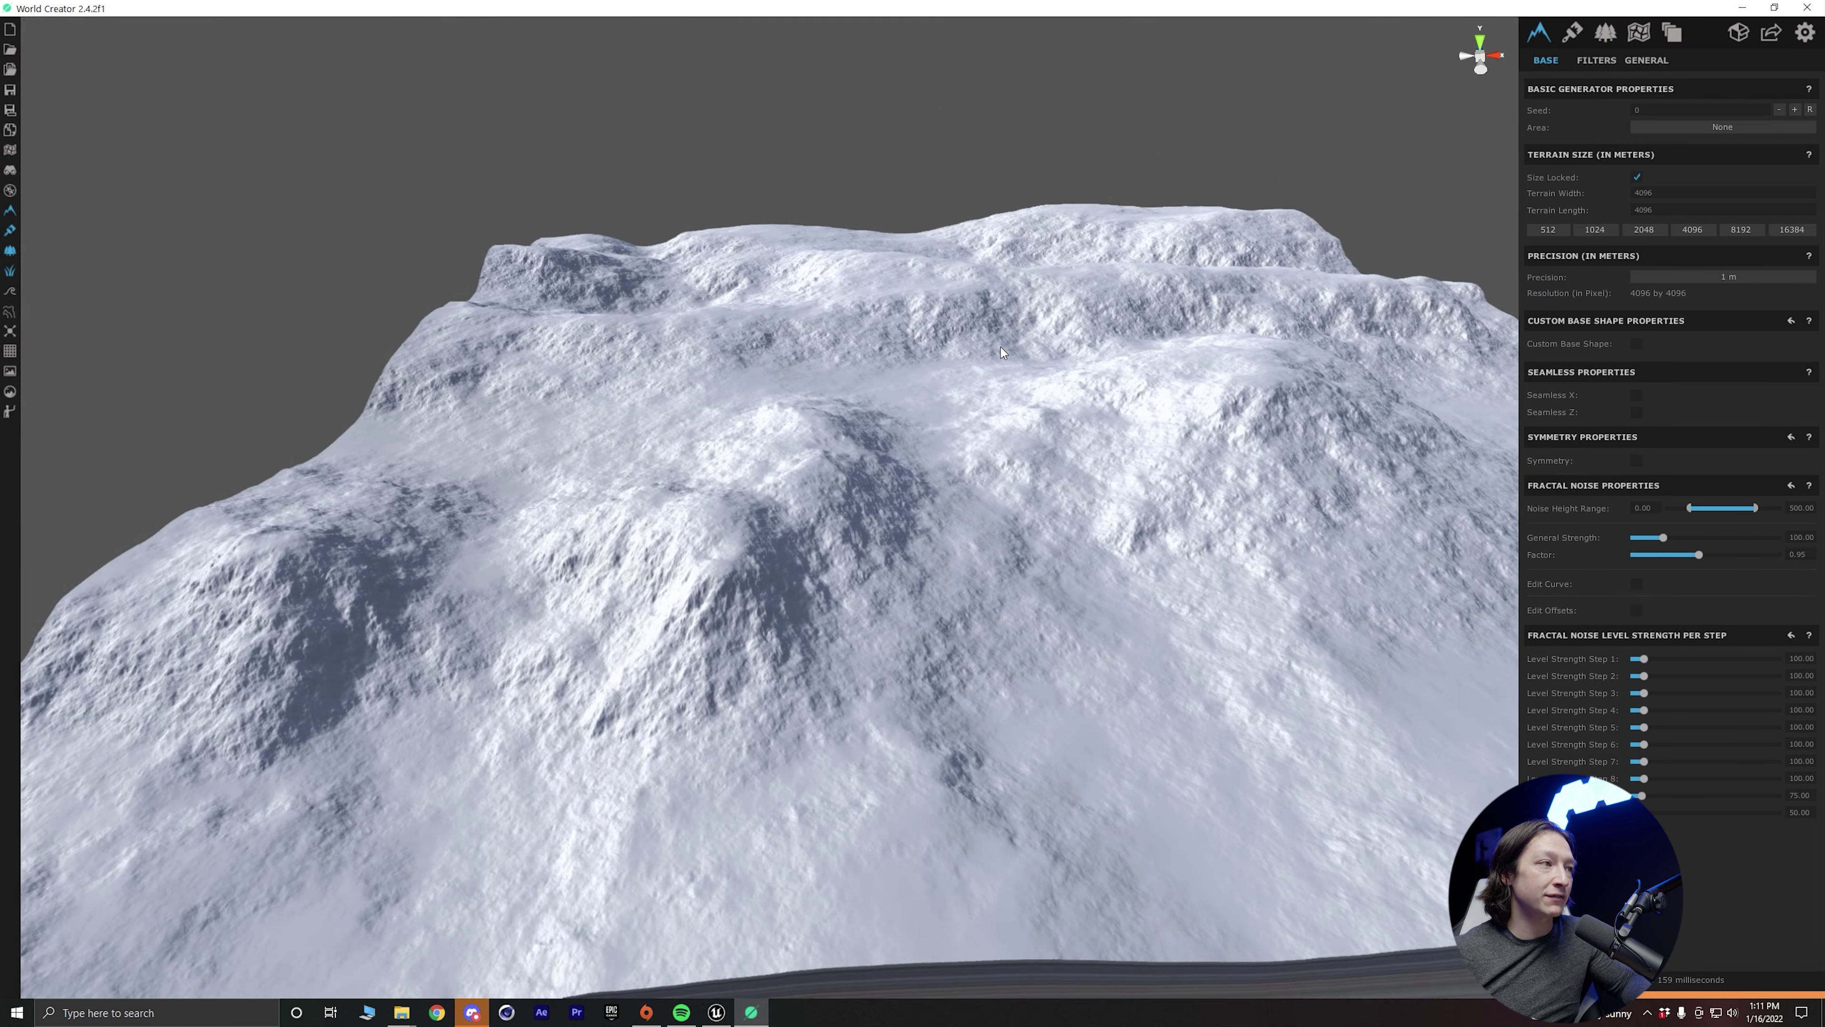
scroll(1001, 347, up, 3)
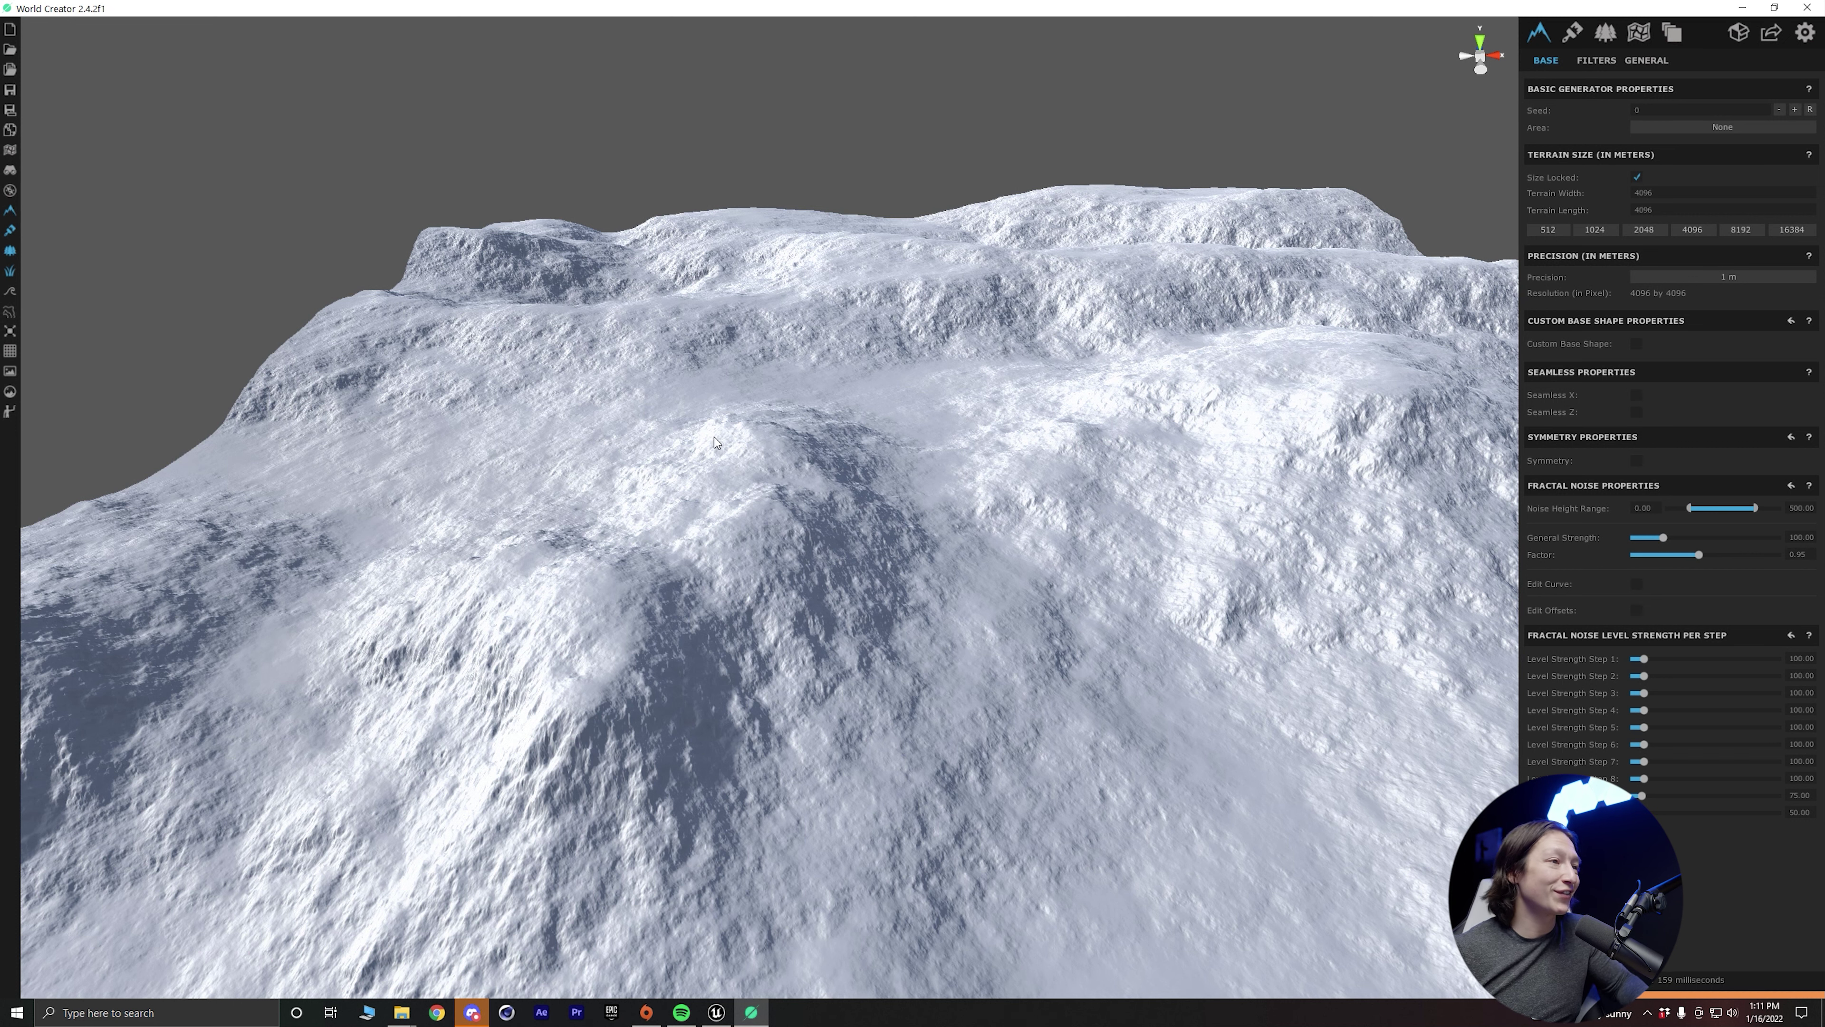
right_drag(841, 513, 788, 501)
key(s)
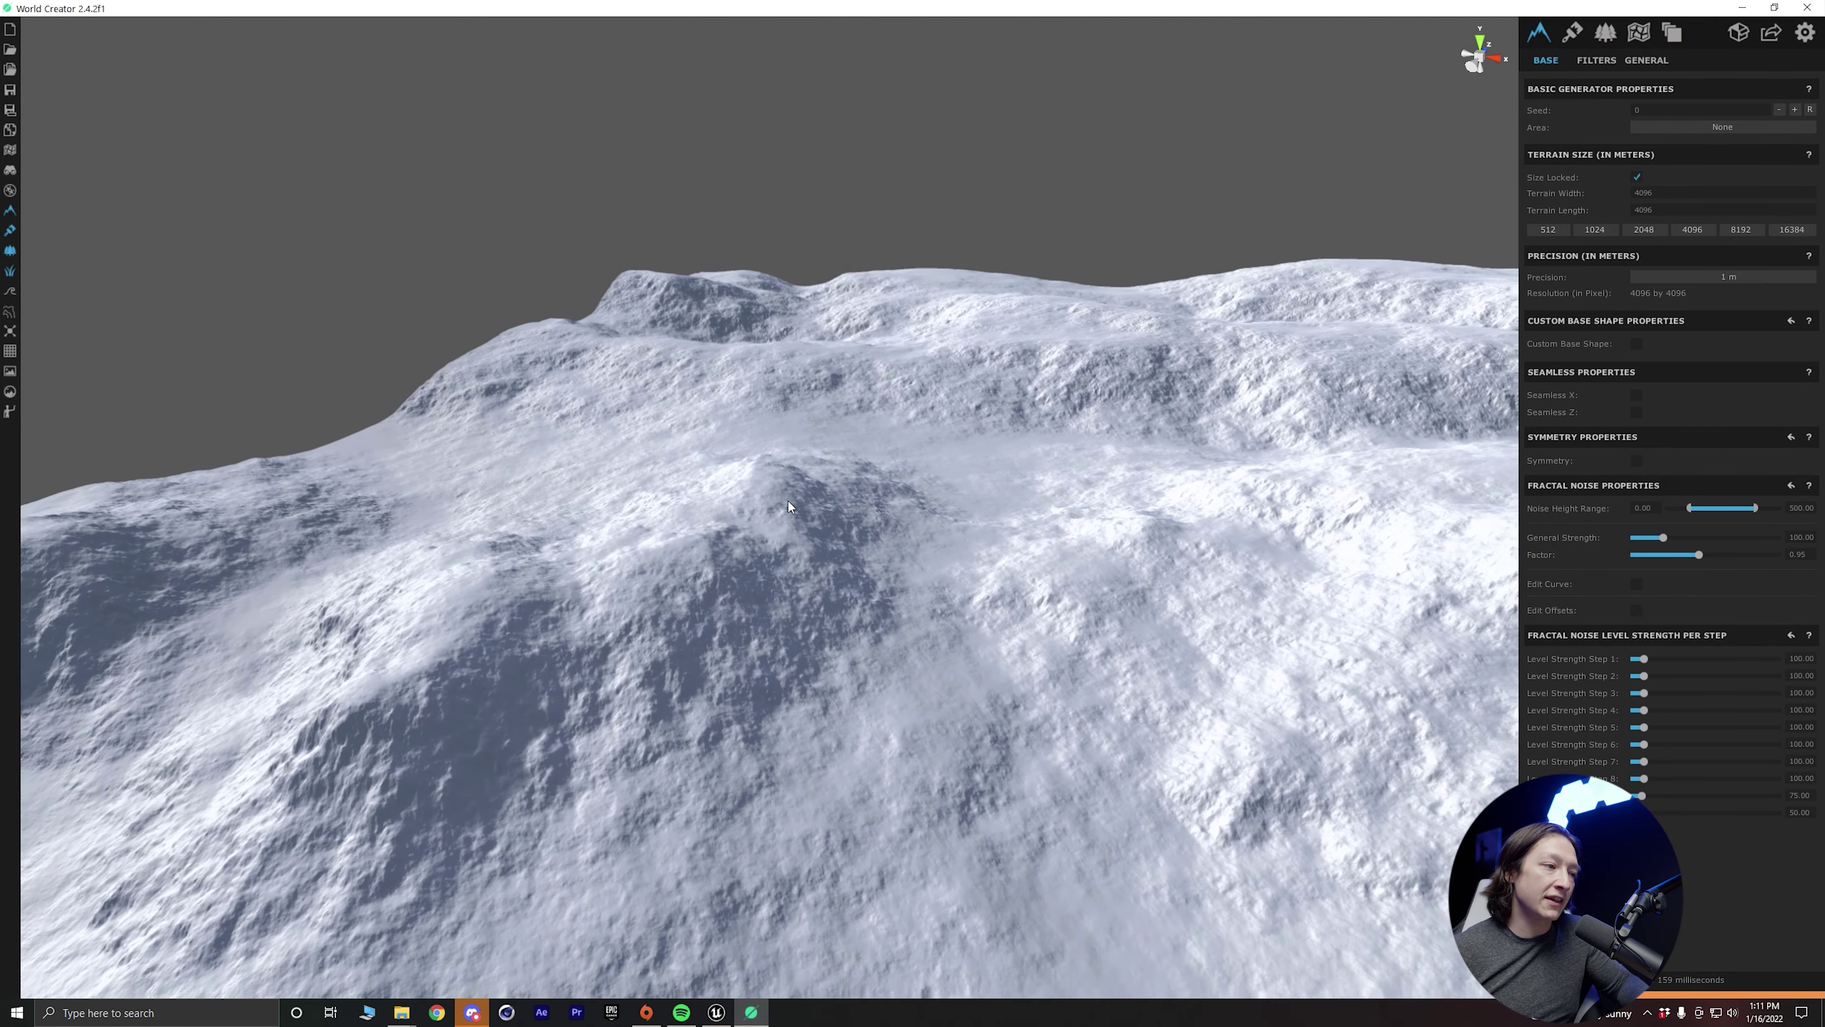
key(s)
right_drag(788, 501, 831, 499)
scroll(832, 500, down, 4)
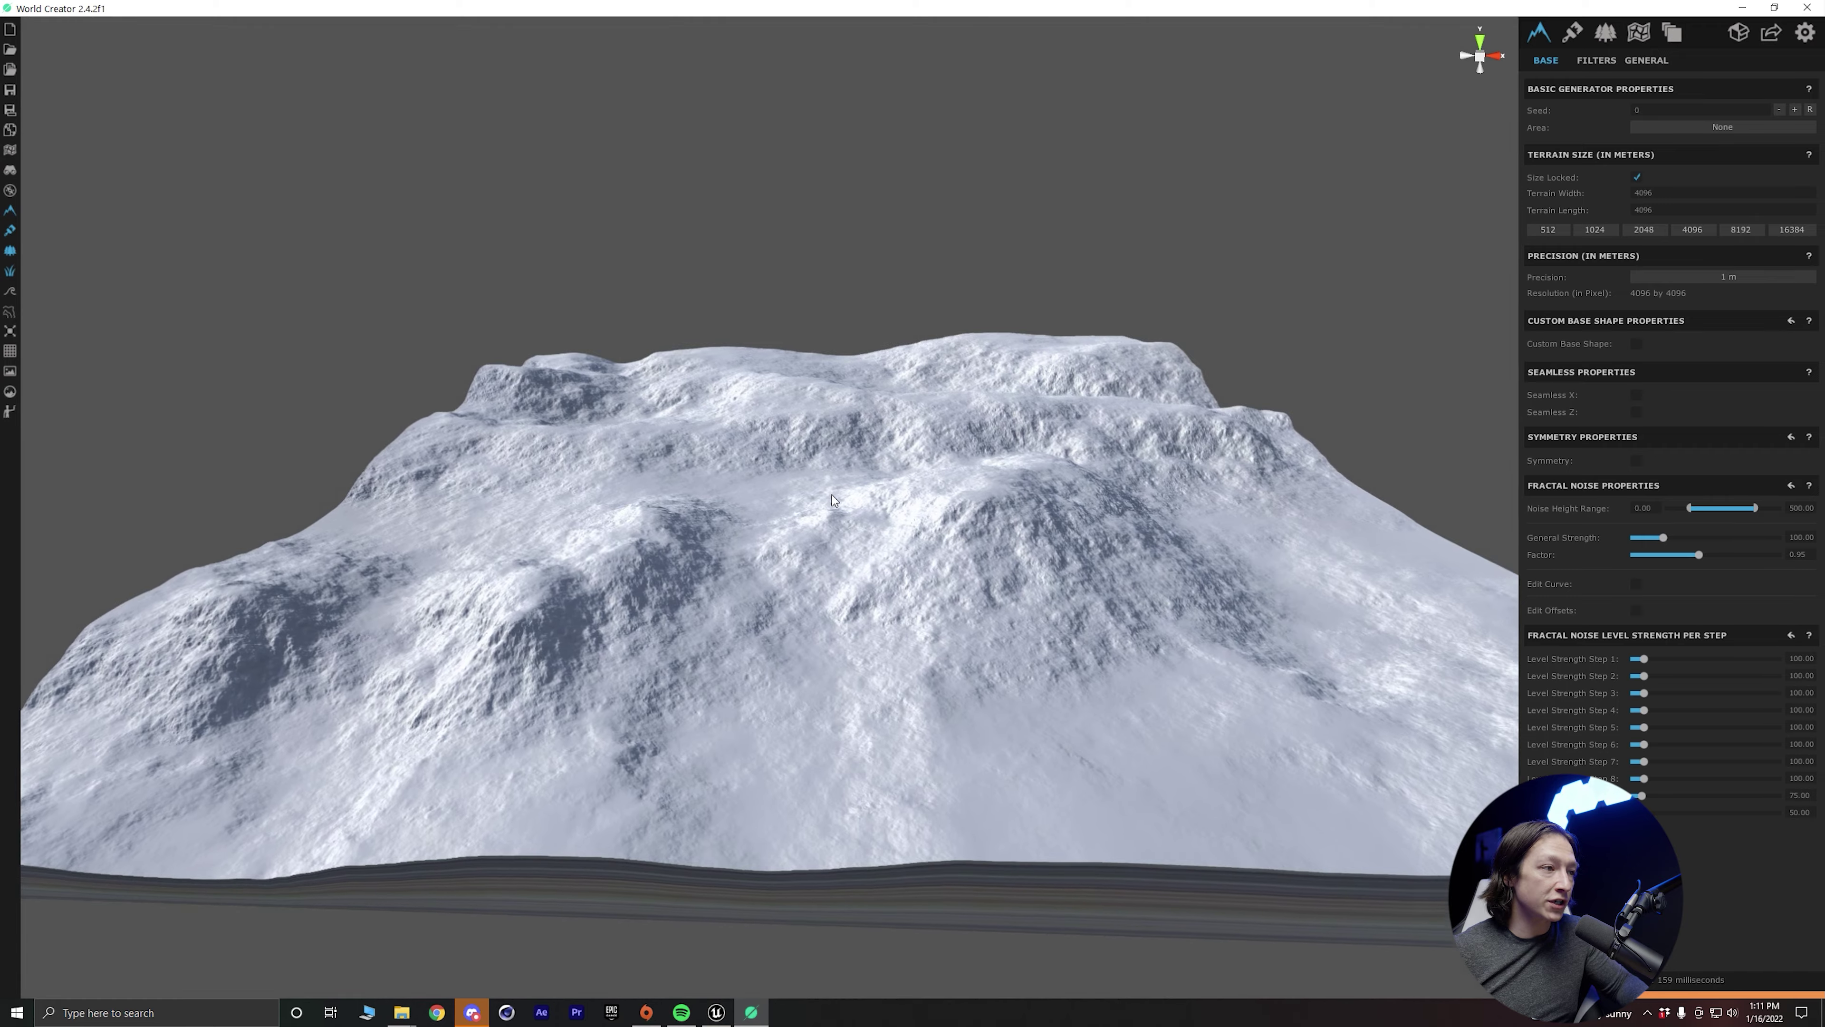
scroll(832, 499, up, 5)
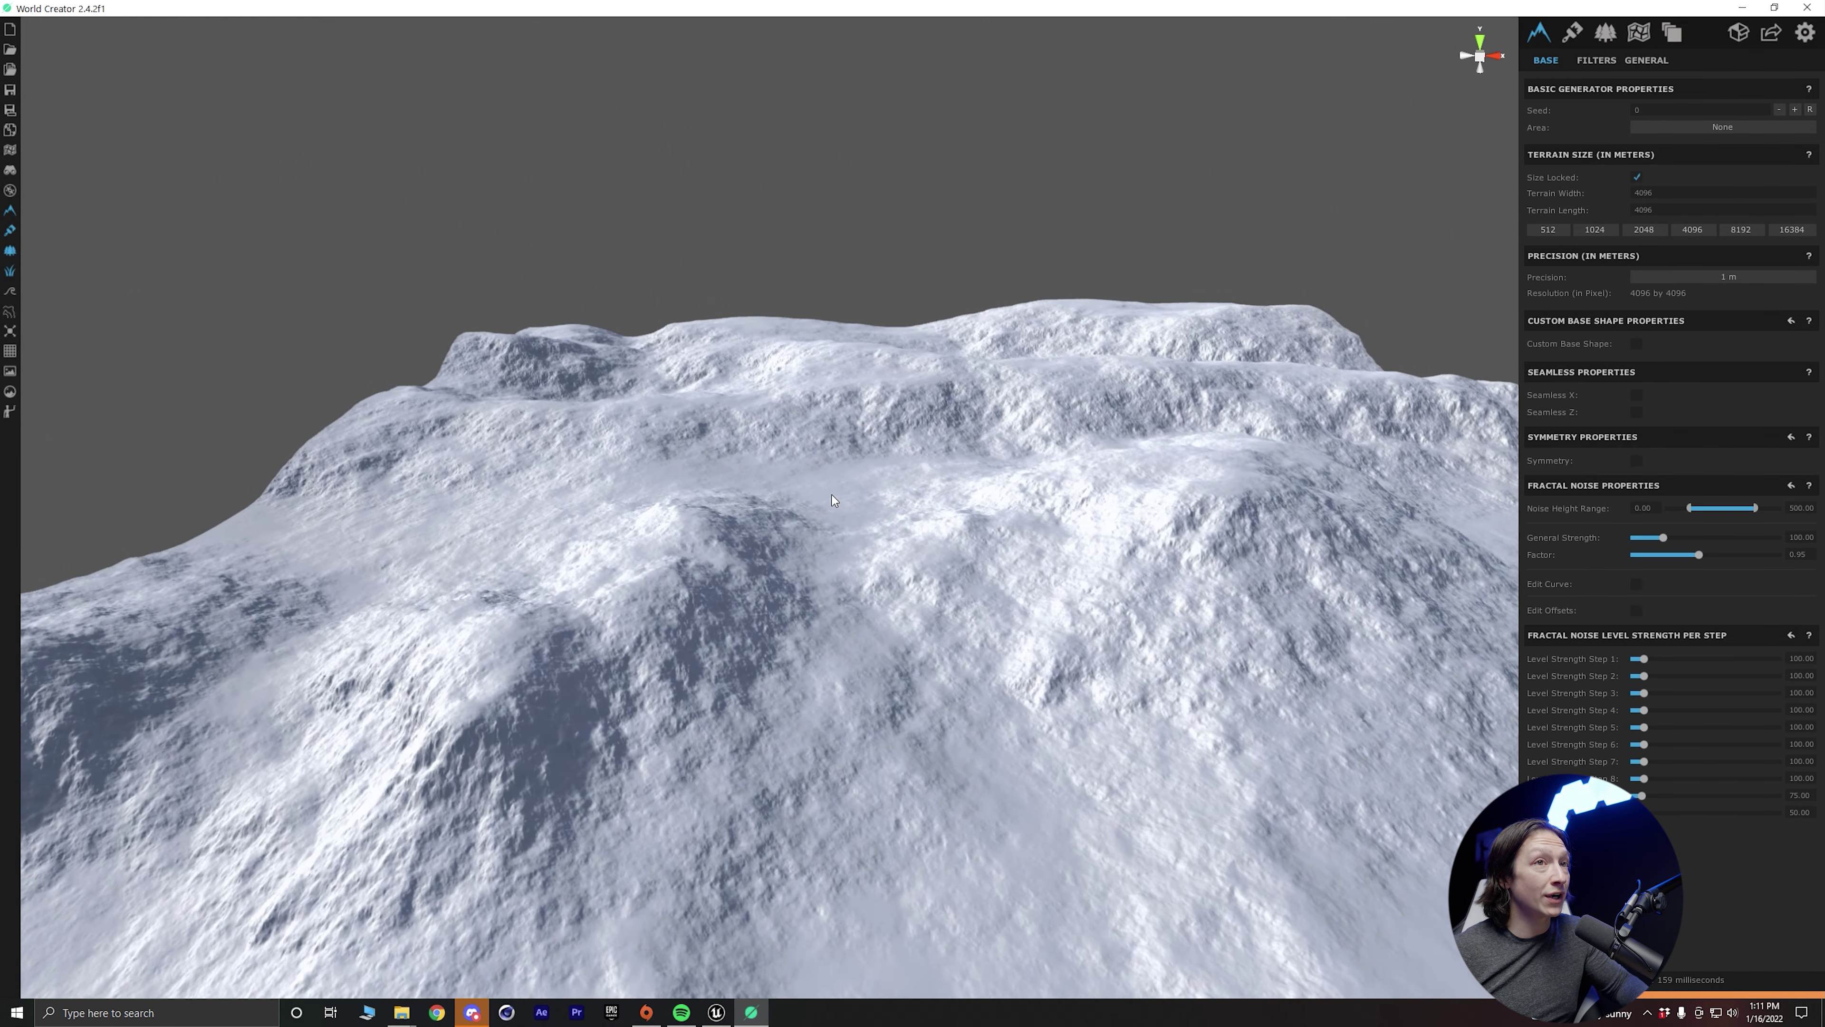
key(w)
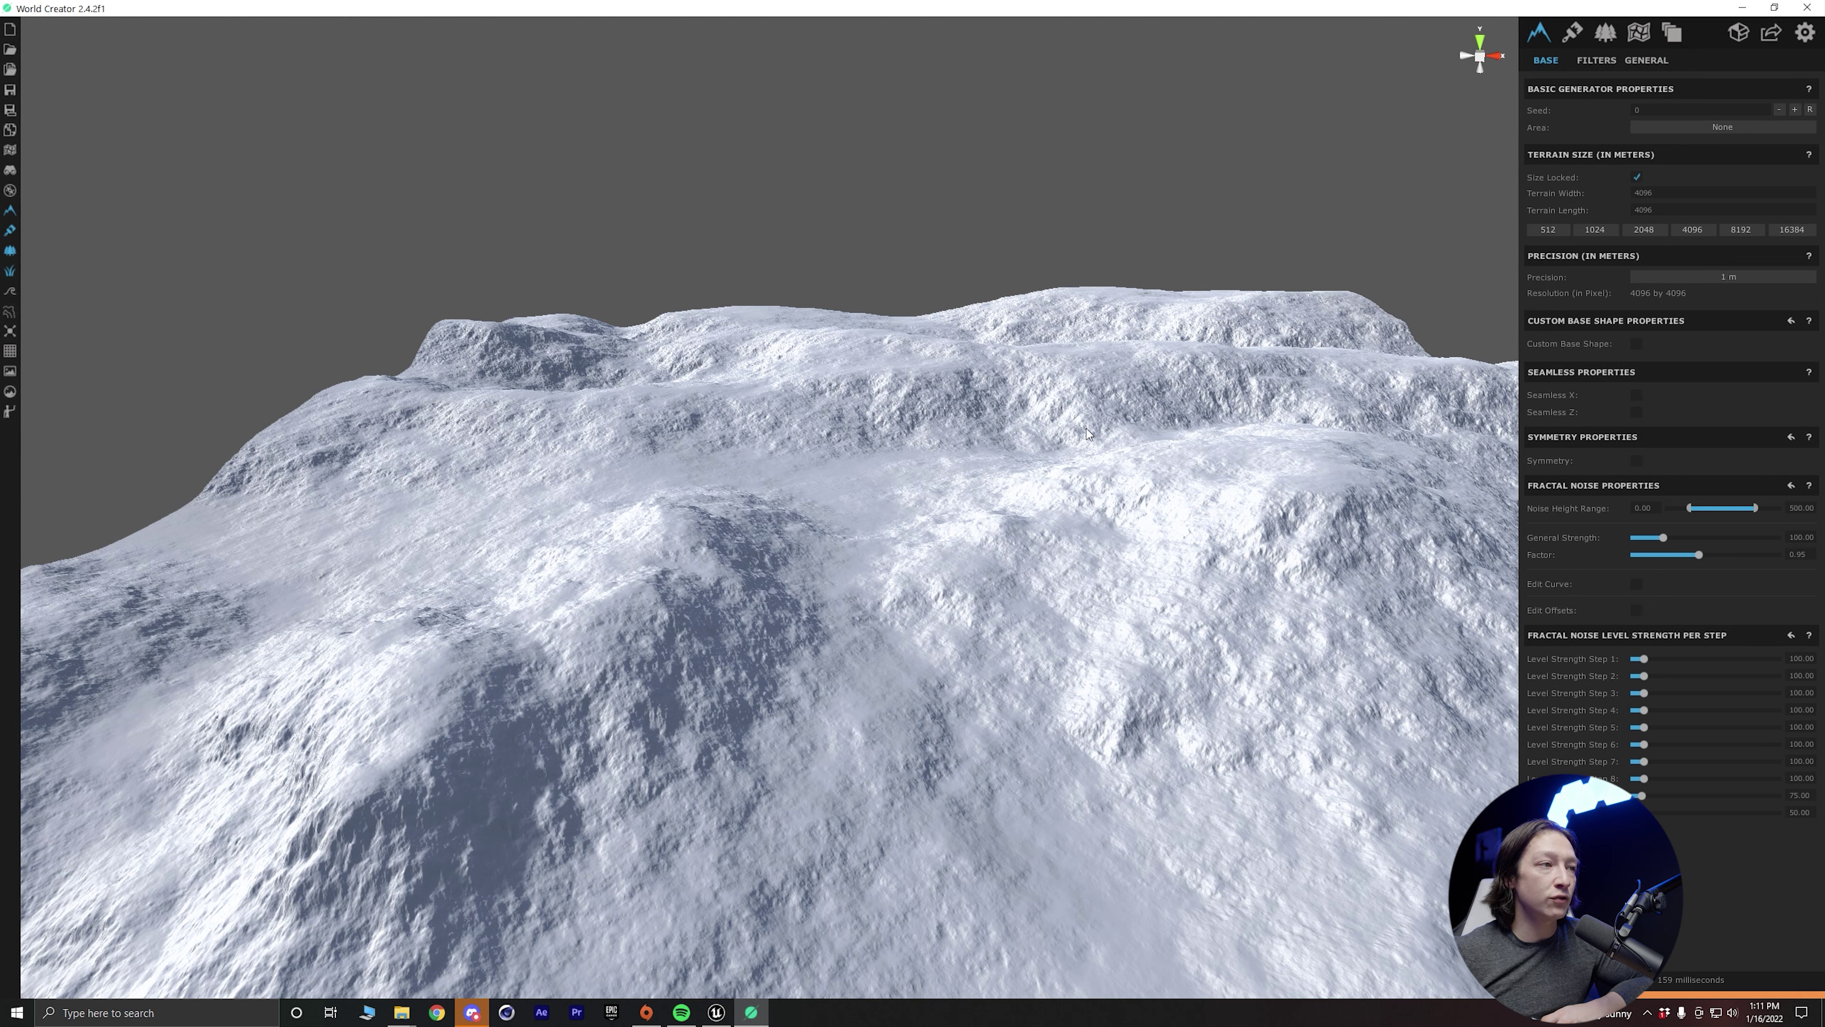
Enable the custom base shape and start editing it through its control points.
click(1635, 344)
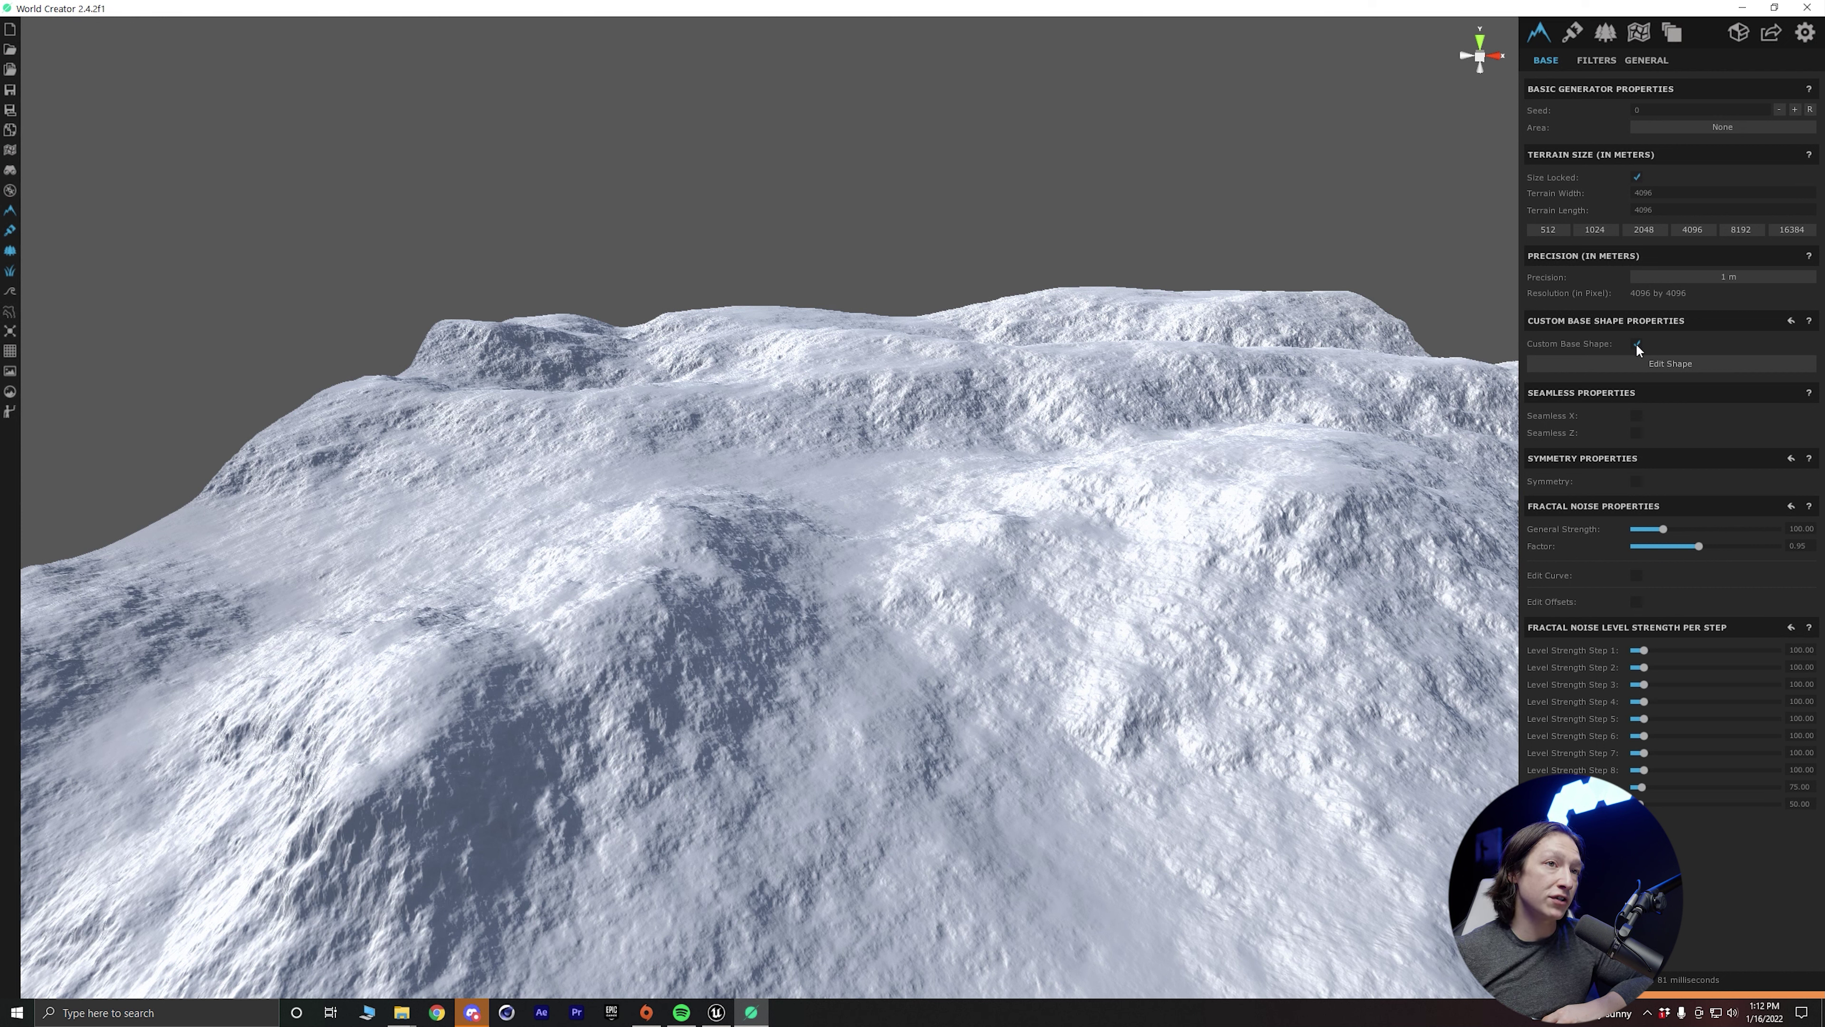
click(1635, 362)
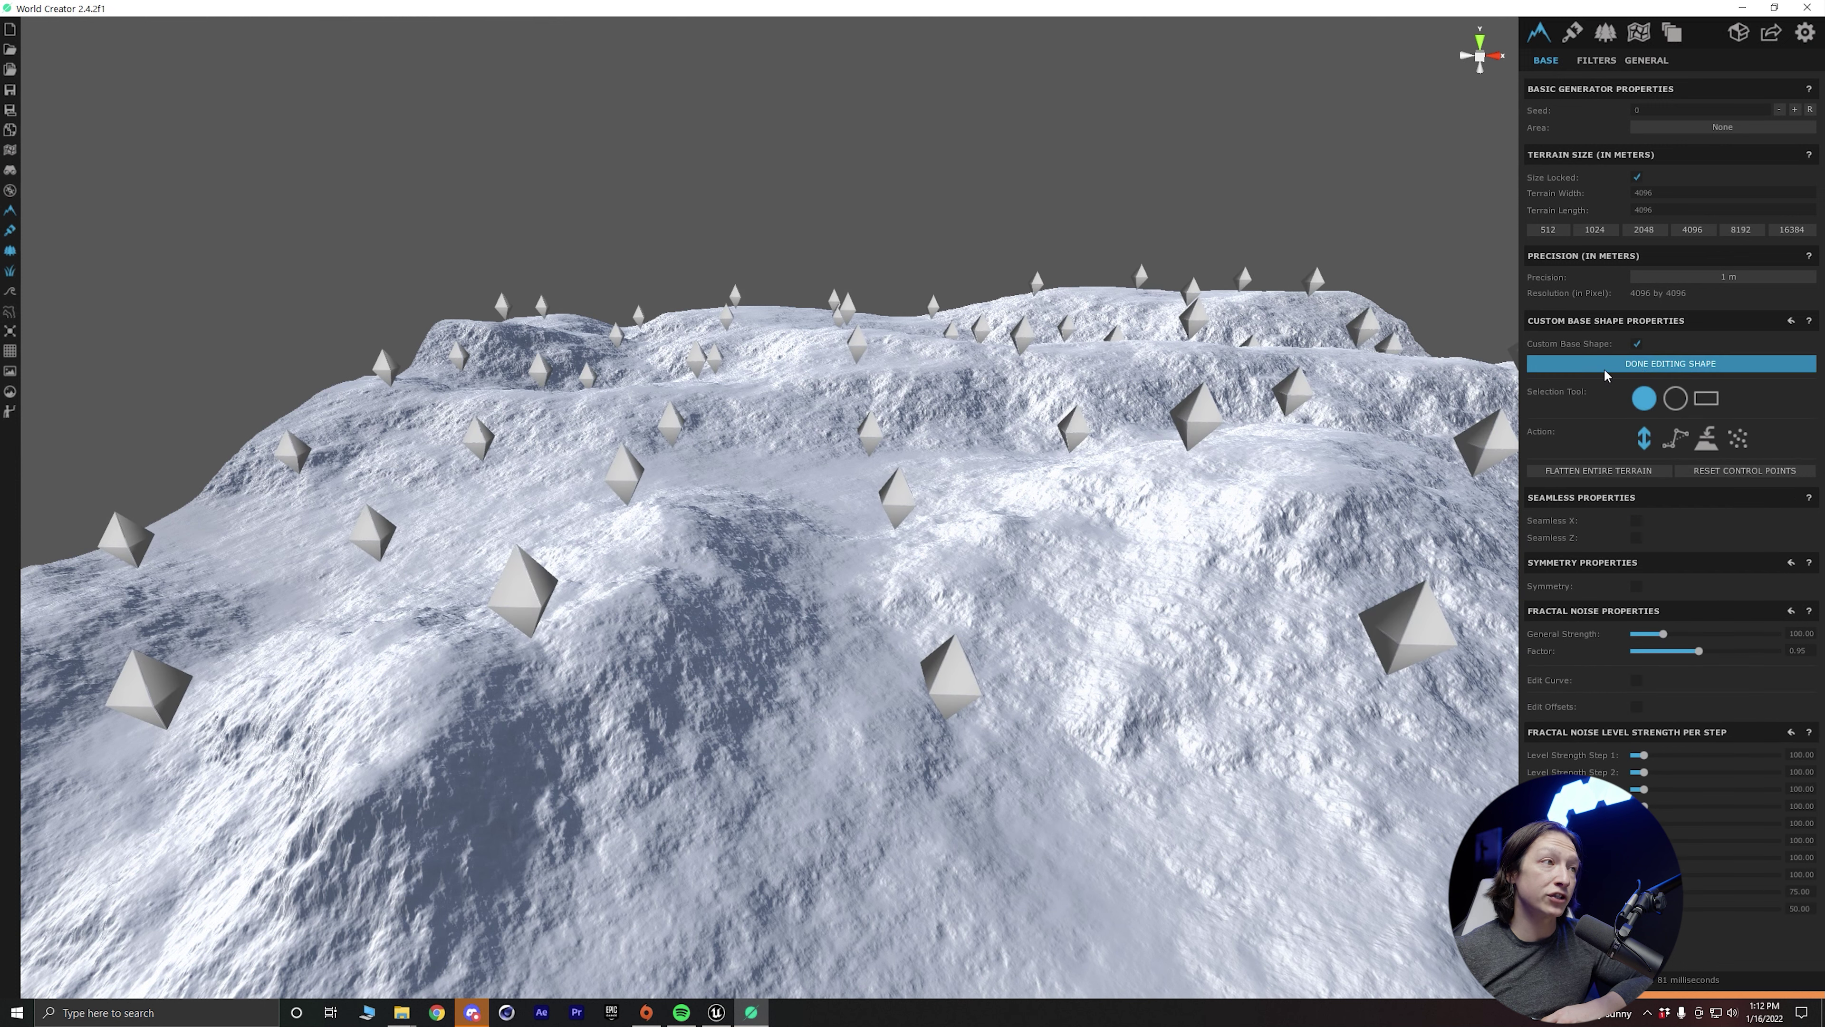
right_drag(876, 434, 928, 428)
scroll(878, 491, down, 3)
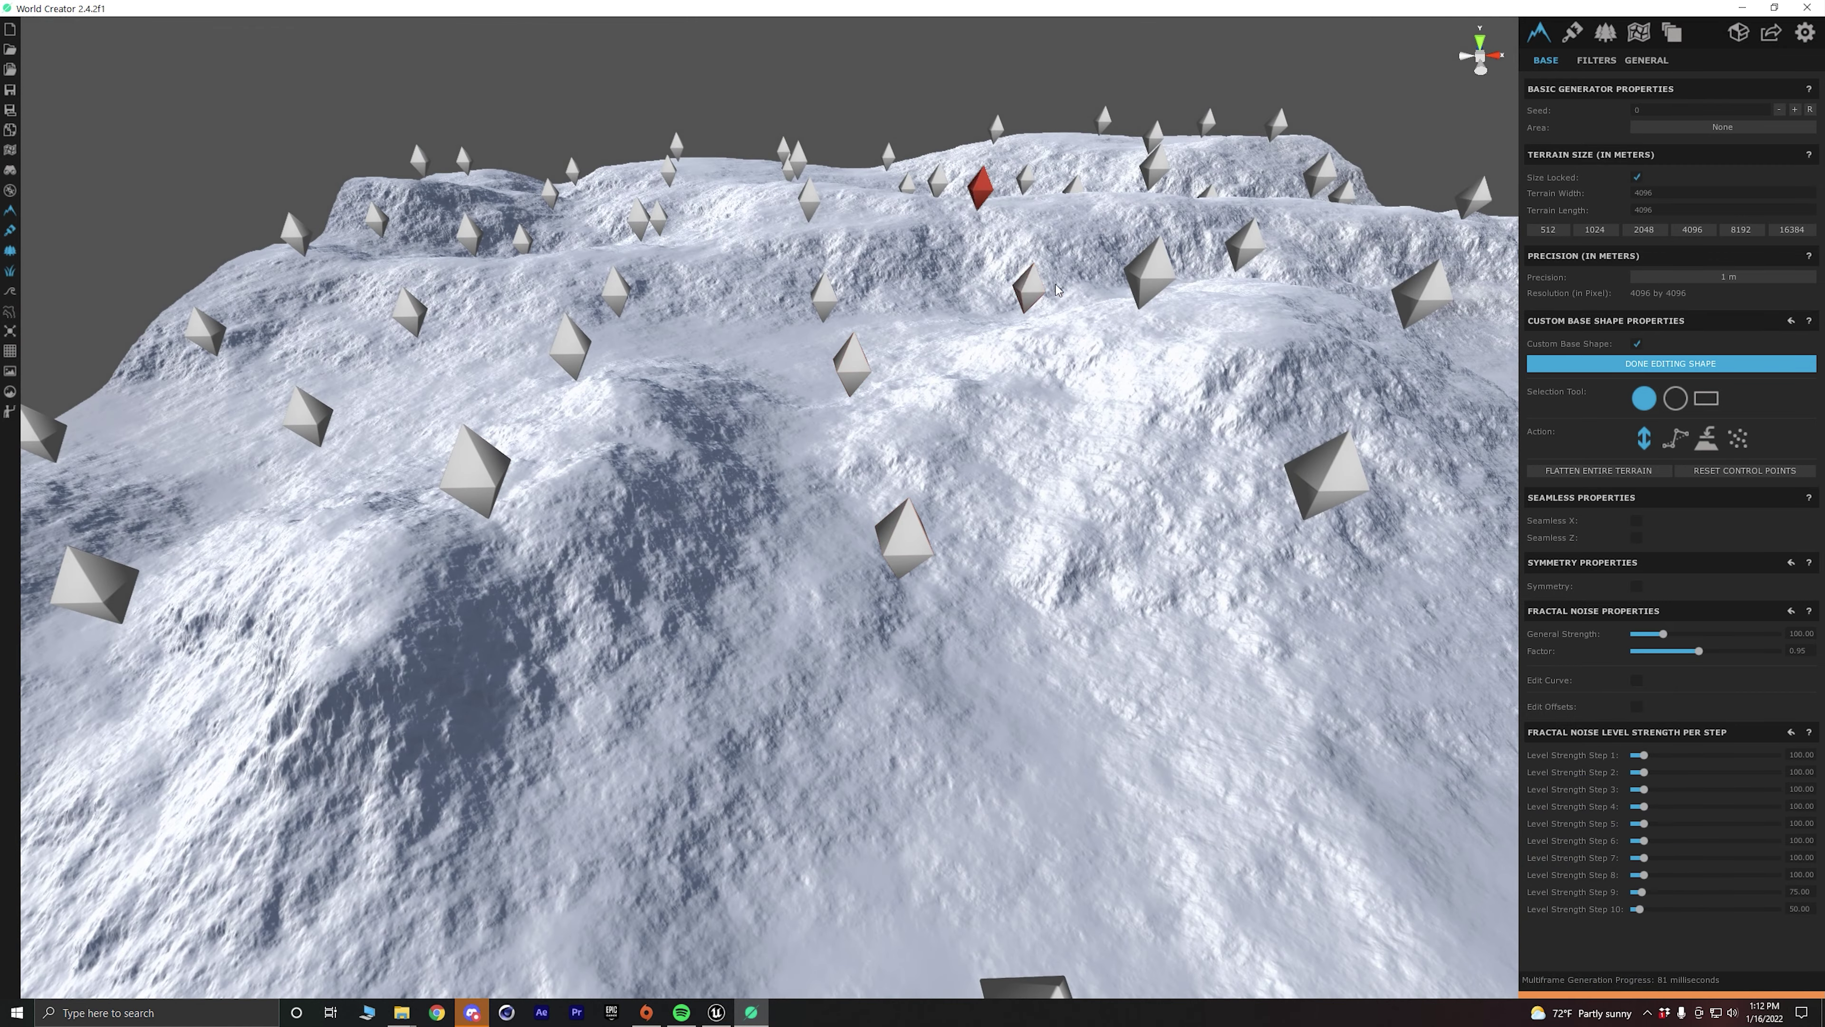
Try reshaping the middle of the terrain by changing the height of individual control points.
drag(1032, 289, 1055, 173)
mouse_move(842, 280)
mouse_down()
mouse_move(842, 178)
mouse_move(841, 291)
mouse_up()
drag(616, 306, 612, 281)
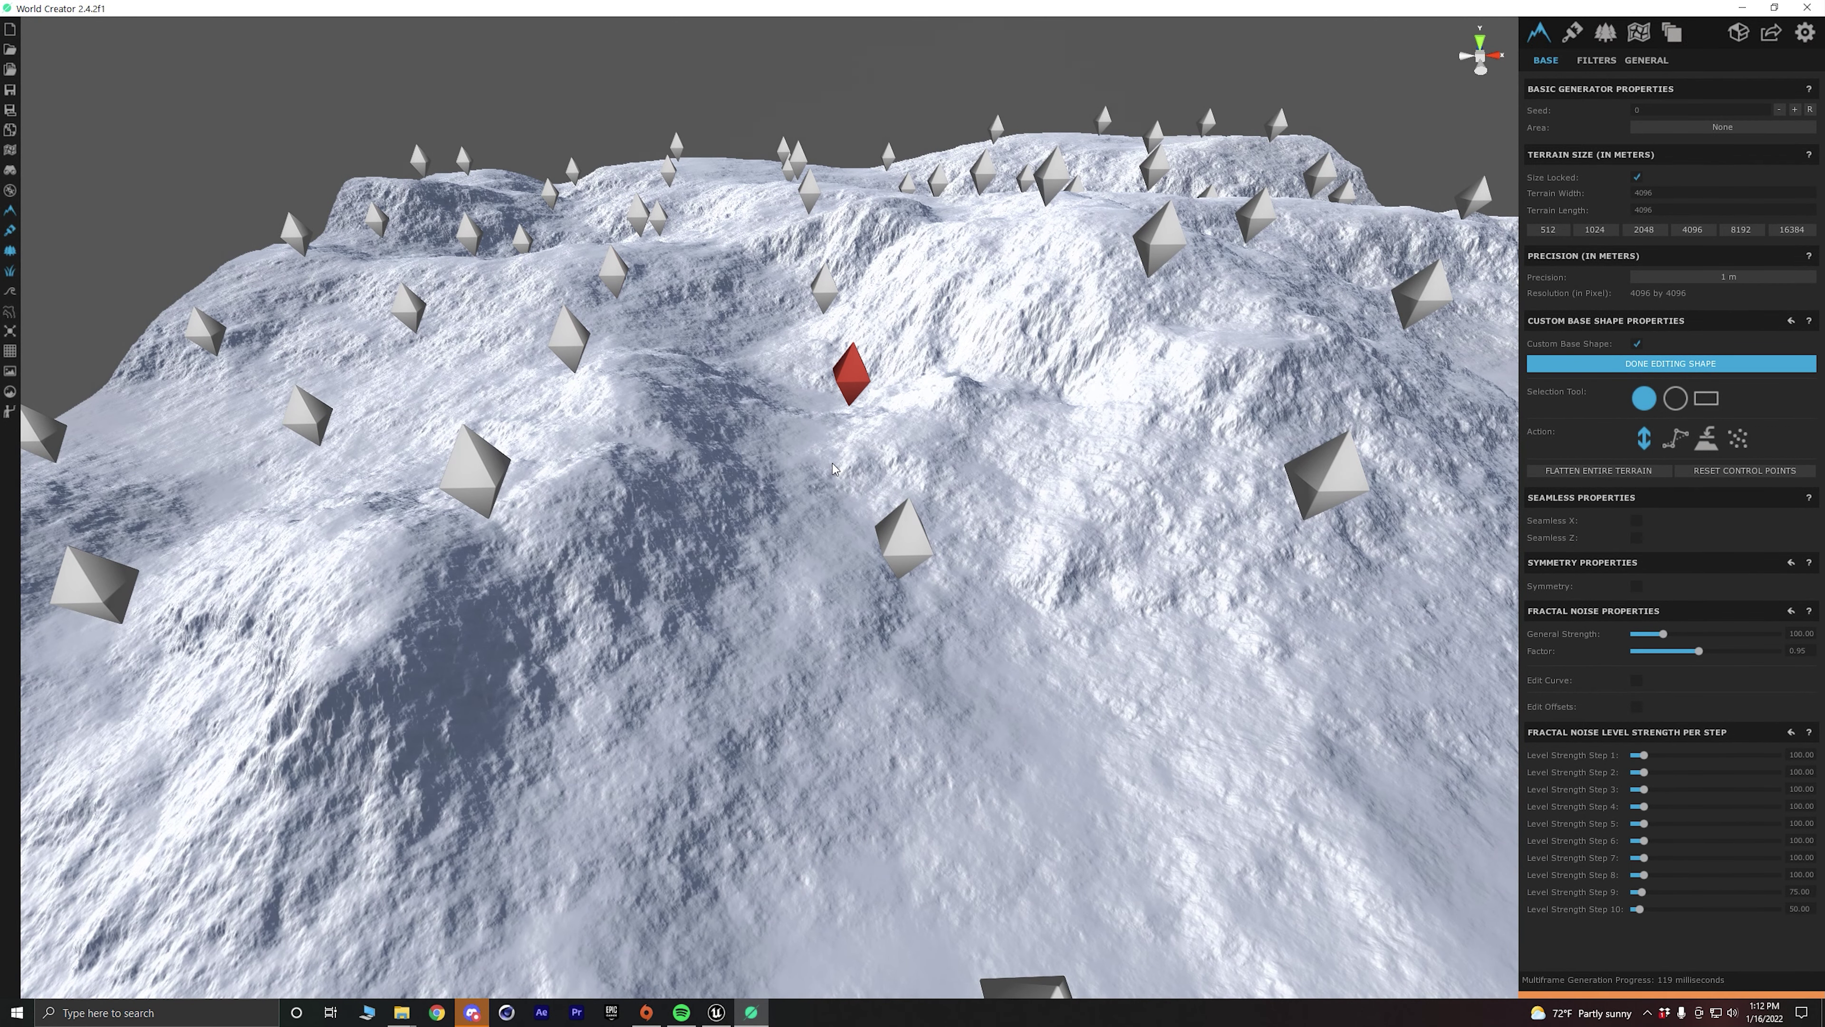
Flatten the entire terrain and set the fractal noise Level Strength Step 1 to 0.
click(1589, 471)
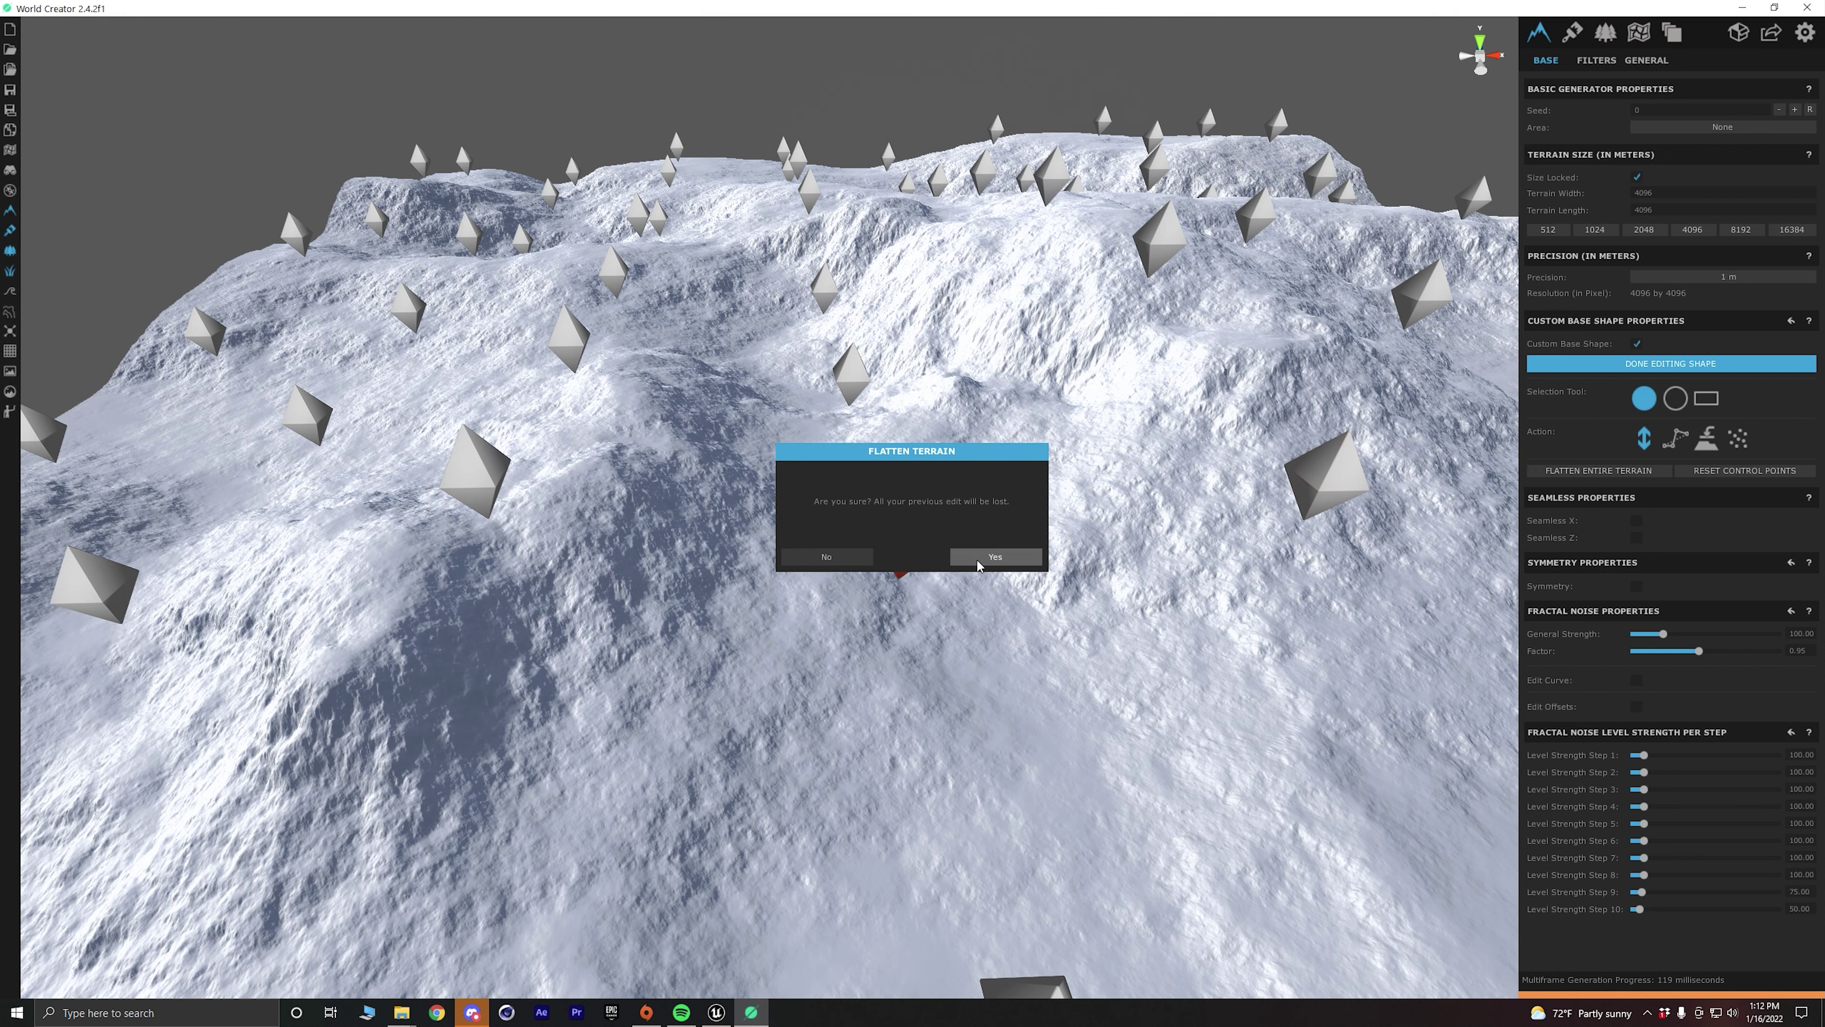
click(992, 559)
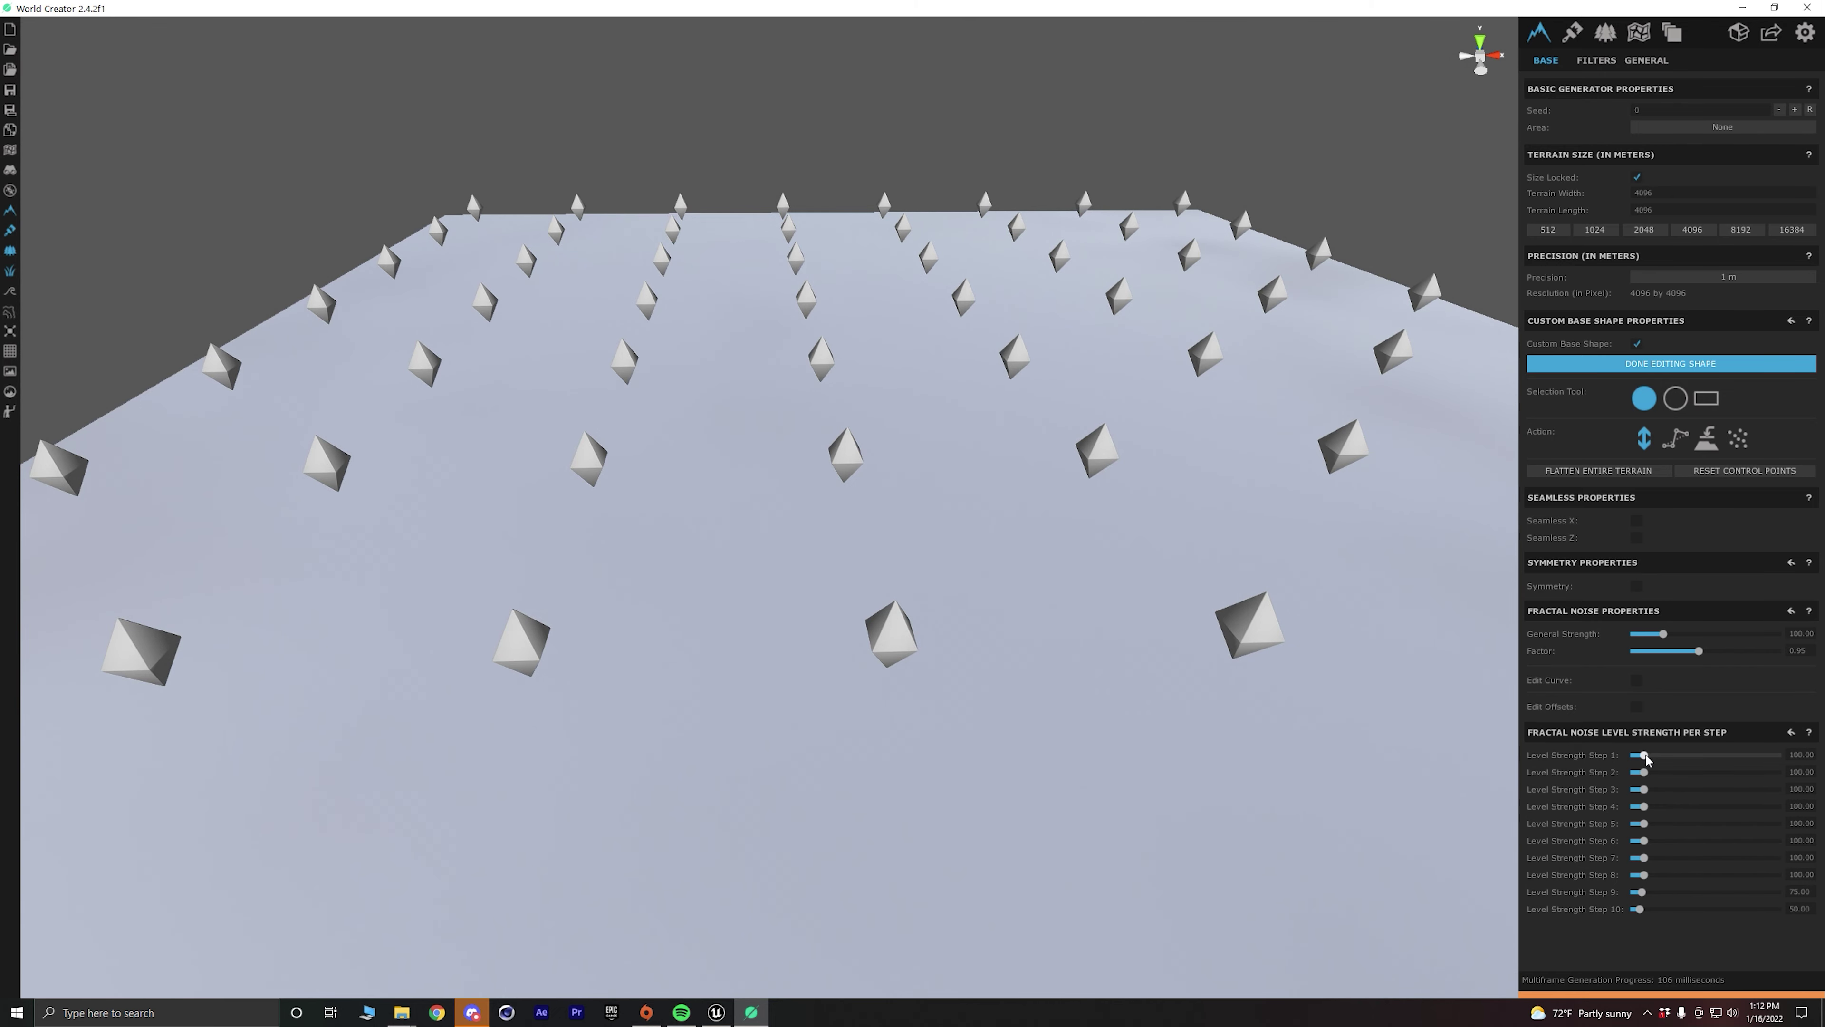
drag(1645, 756, 1573, 761)
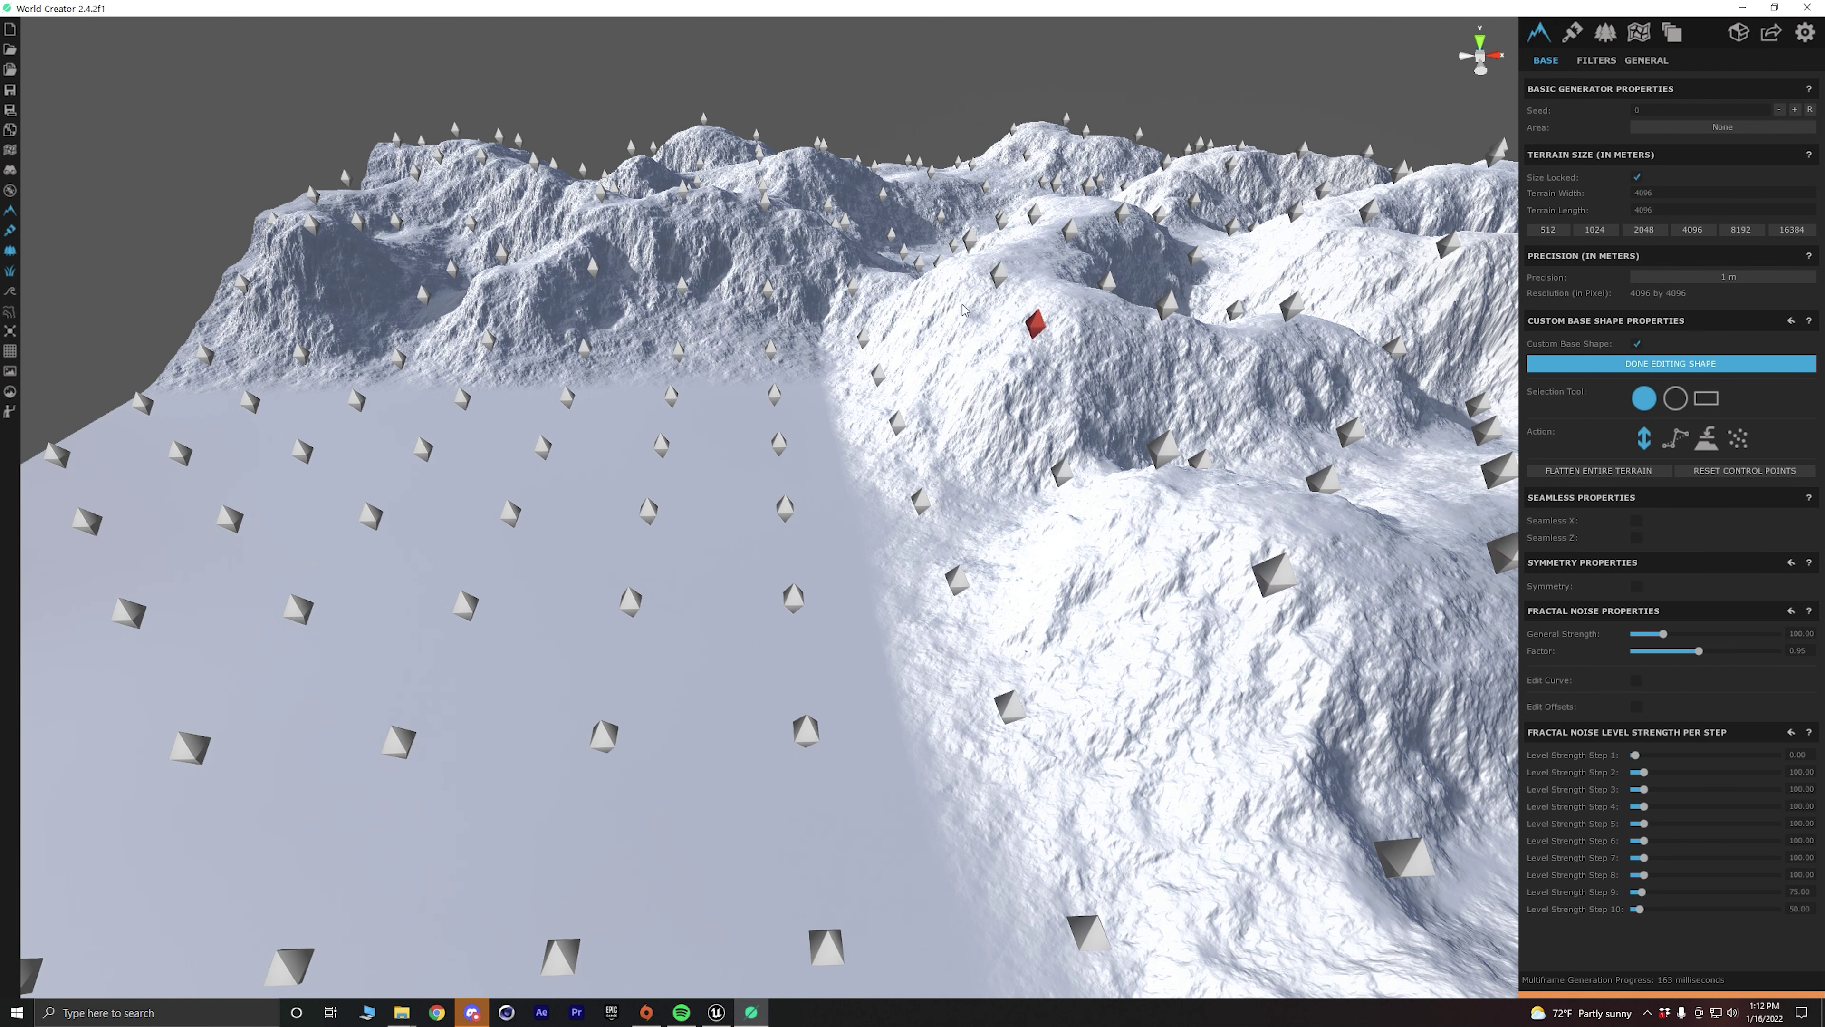
Flatten the entire terrain again, discarding the mountains on it.
right_drag(869, 382, 1466, 481)
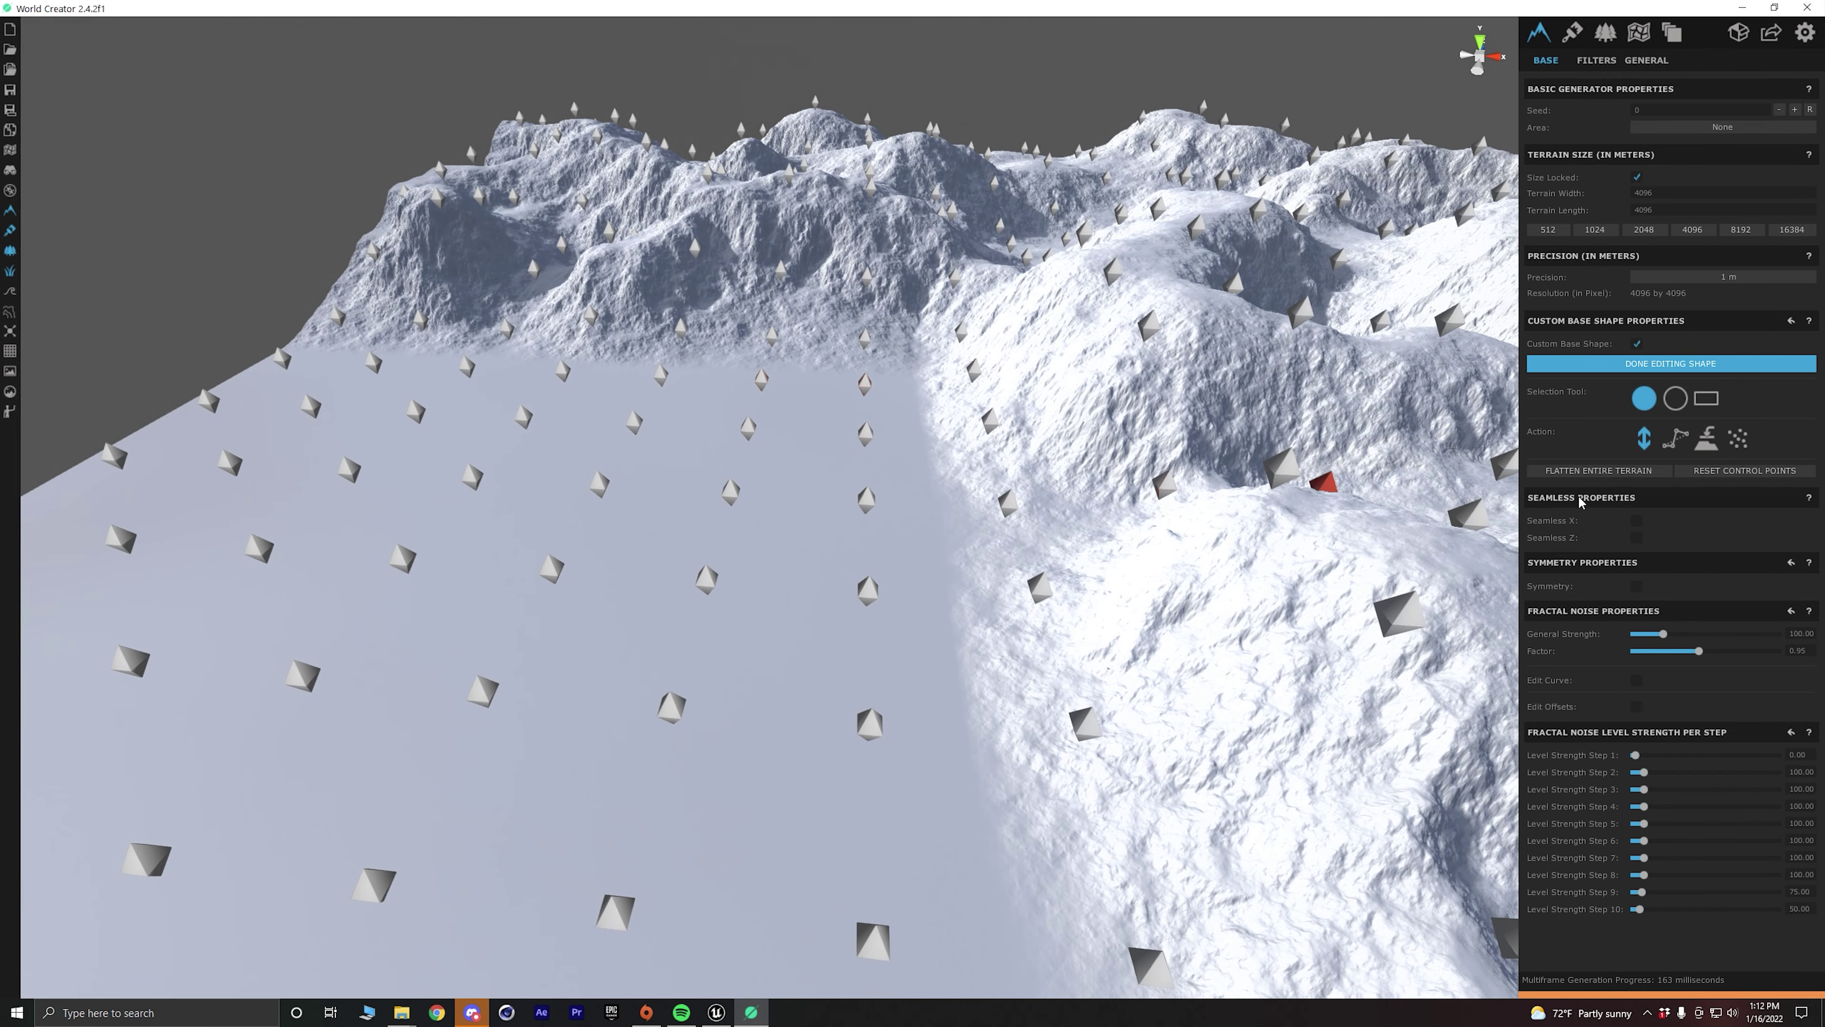
click(1568, 468)
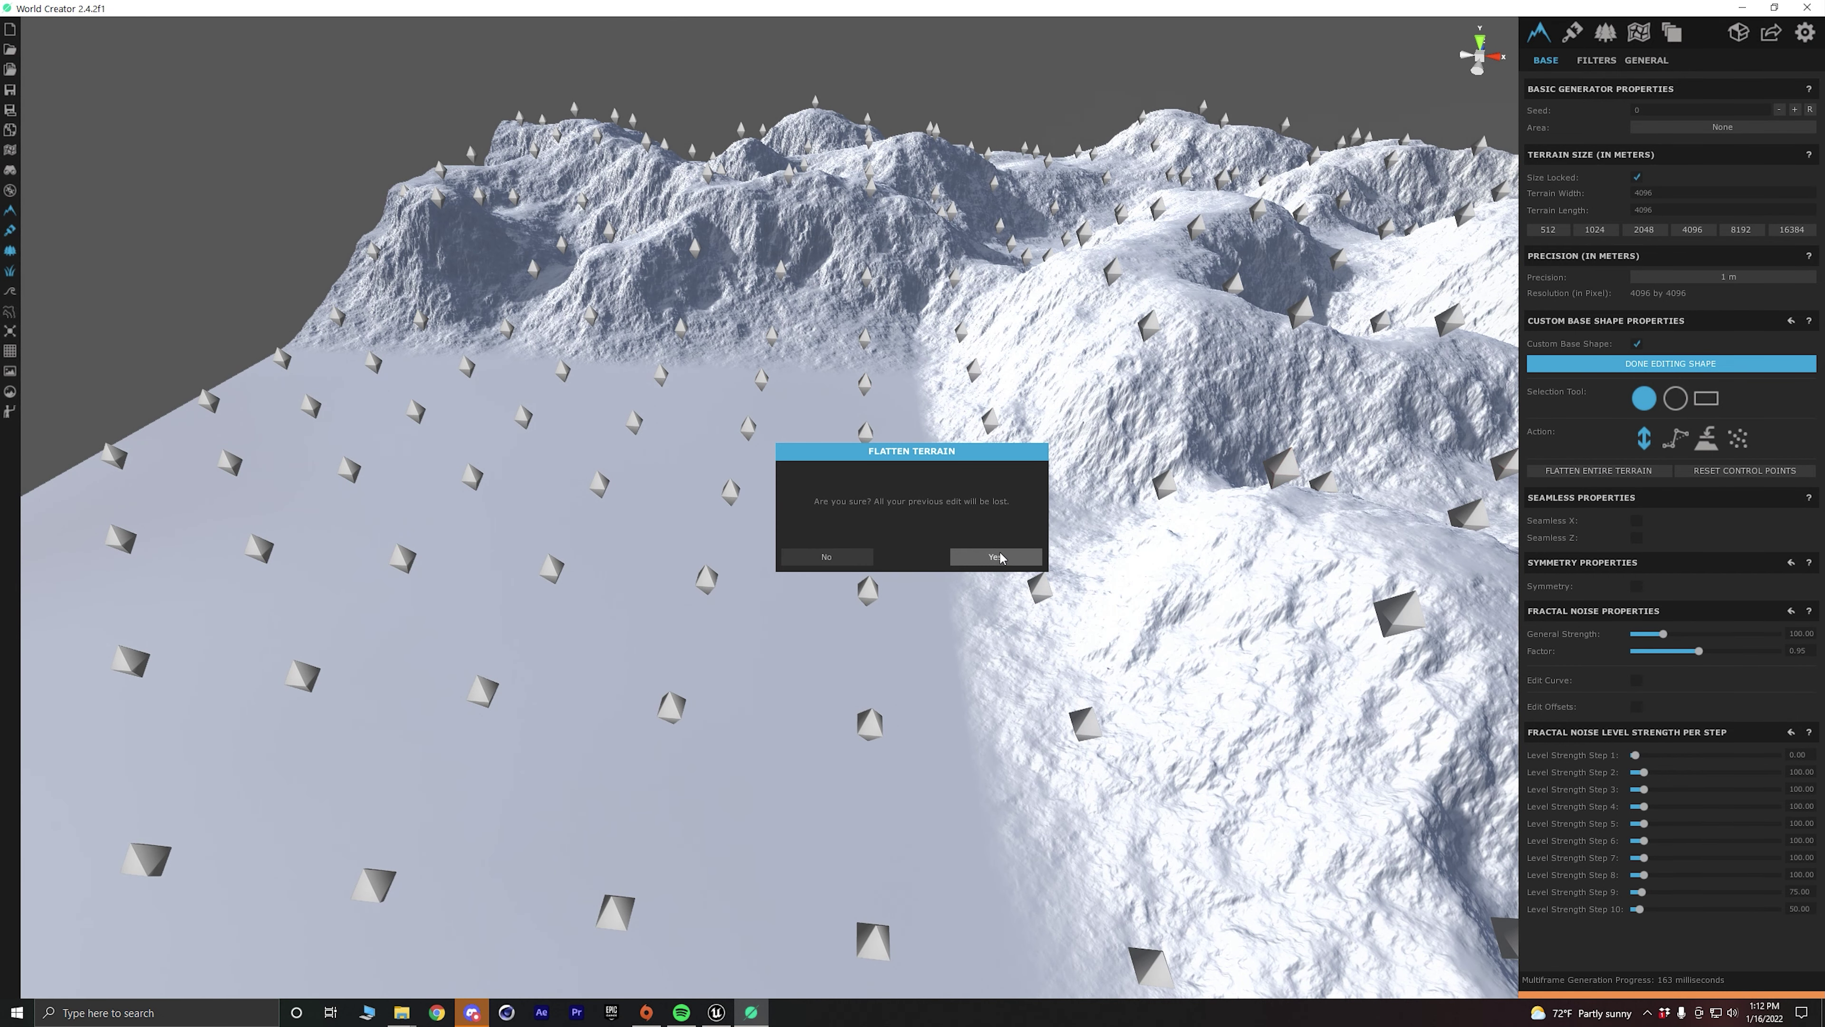
click(1000, 556)
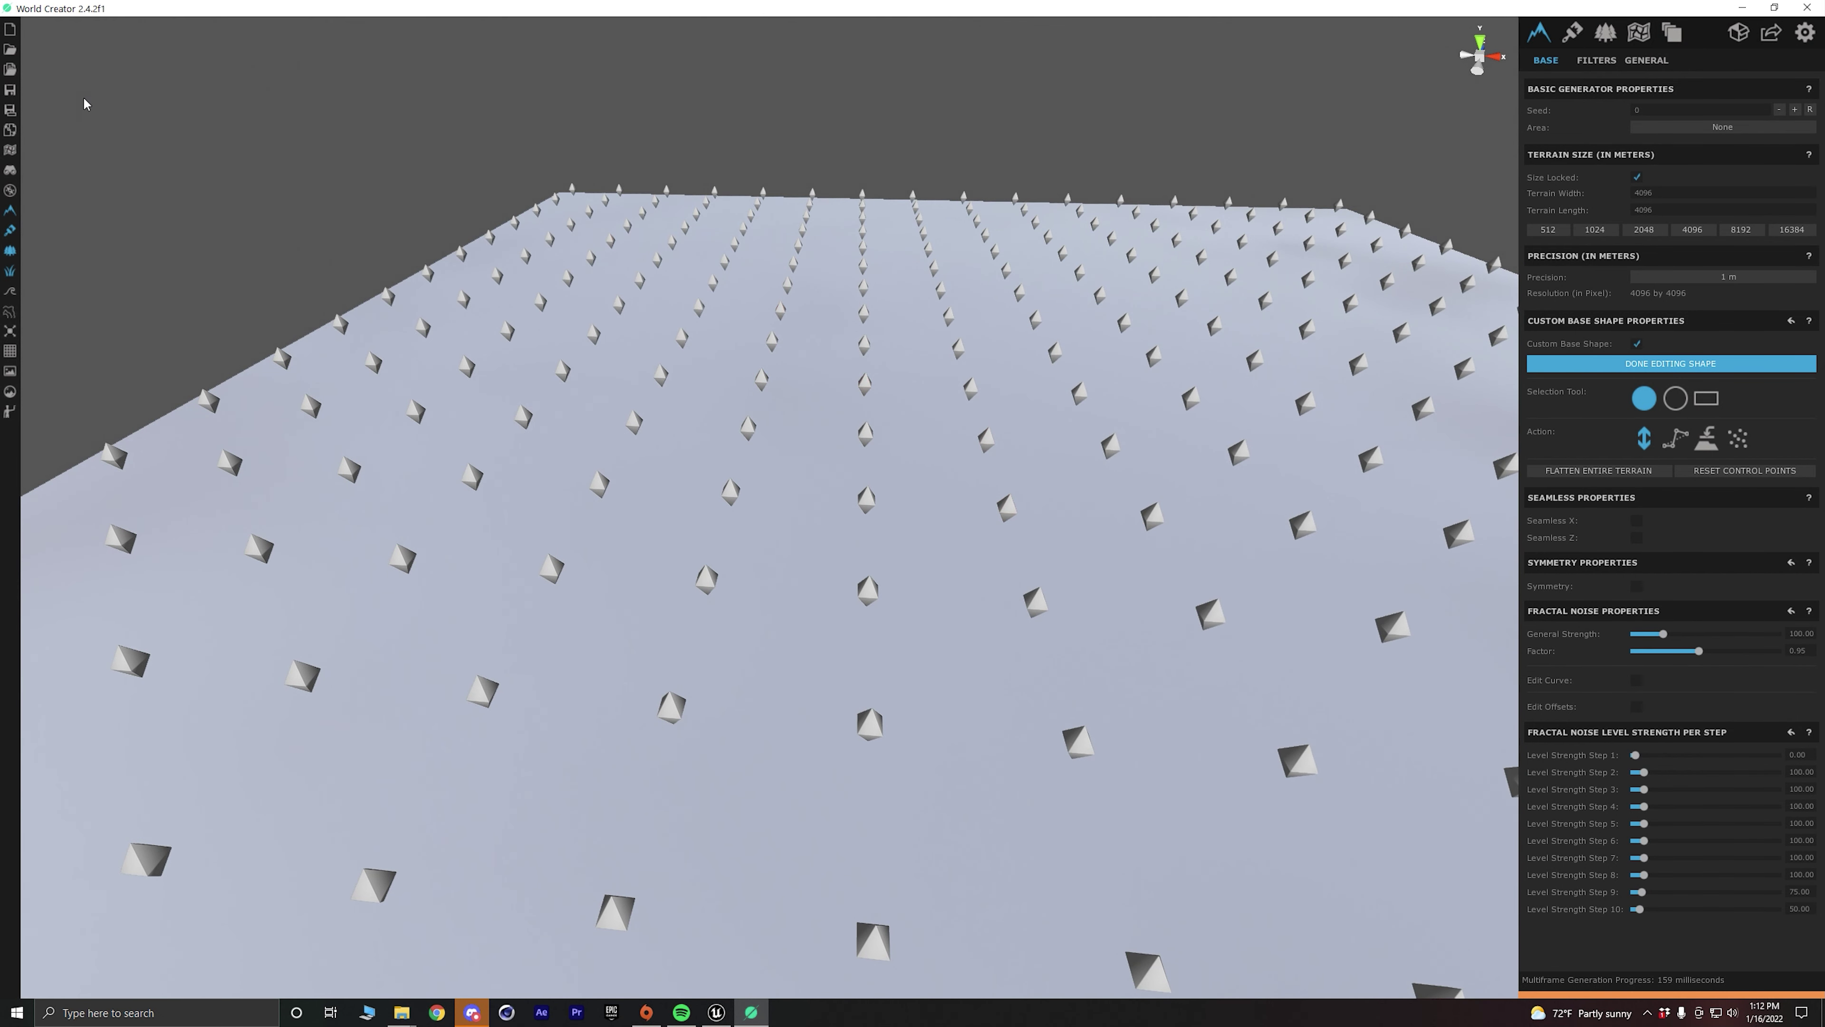
Start saving the project as a folder structure and name it TutWorldCreator.
click(10, 110)
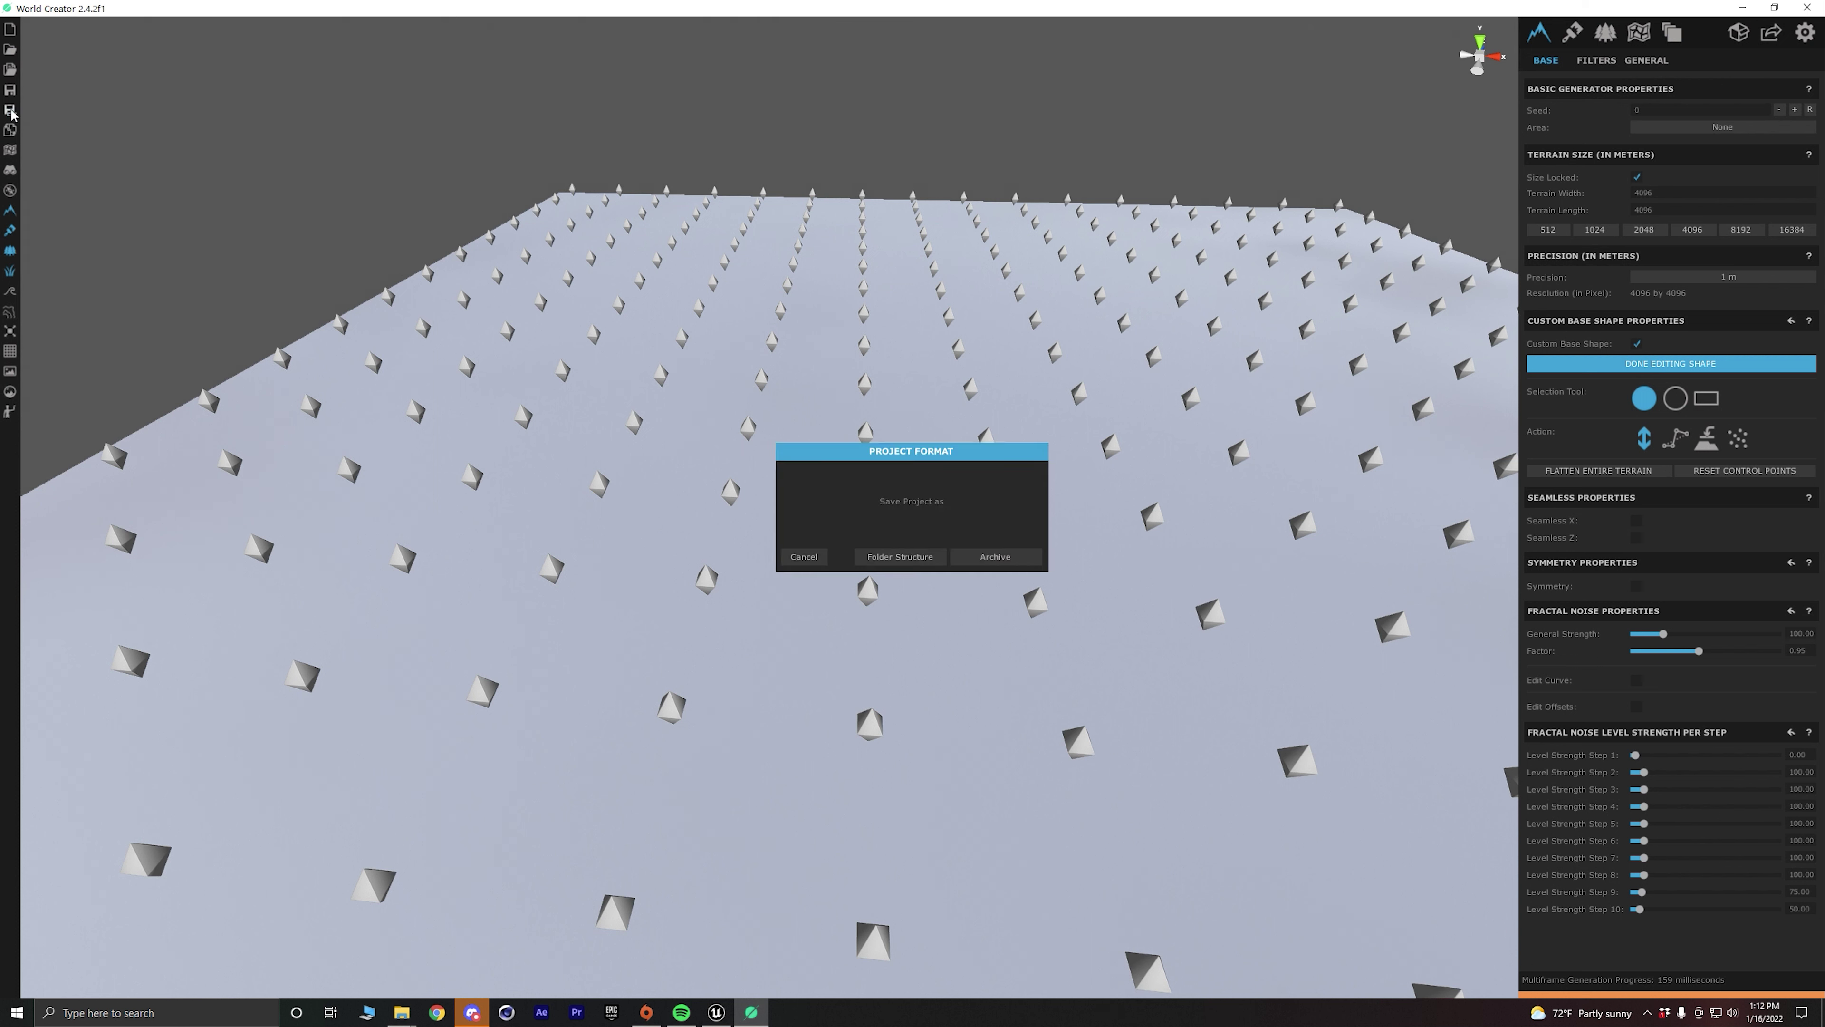
click(907, 557)
click(906, 531)
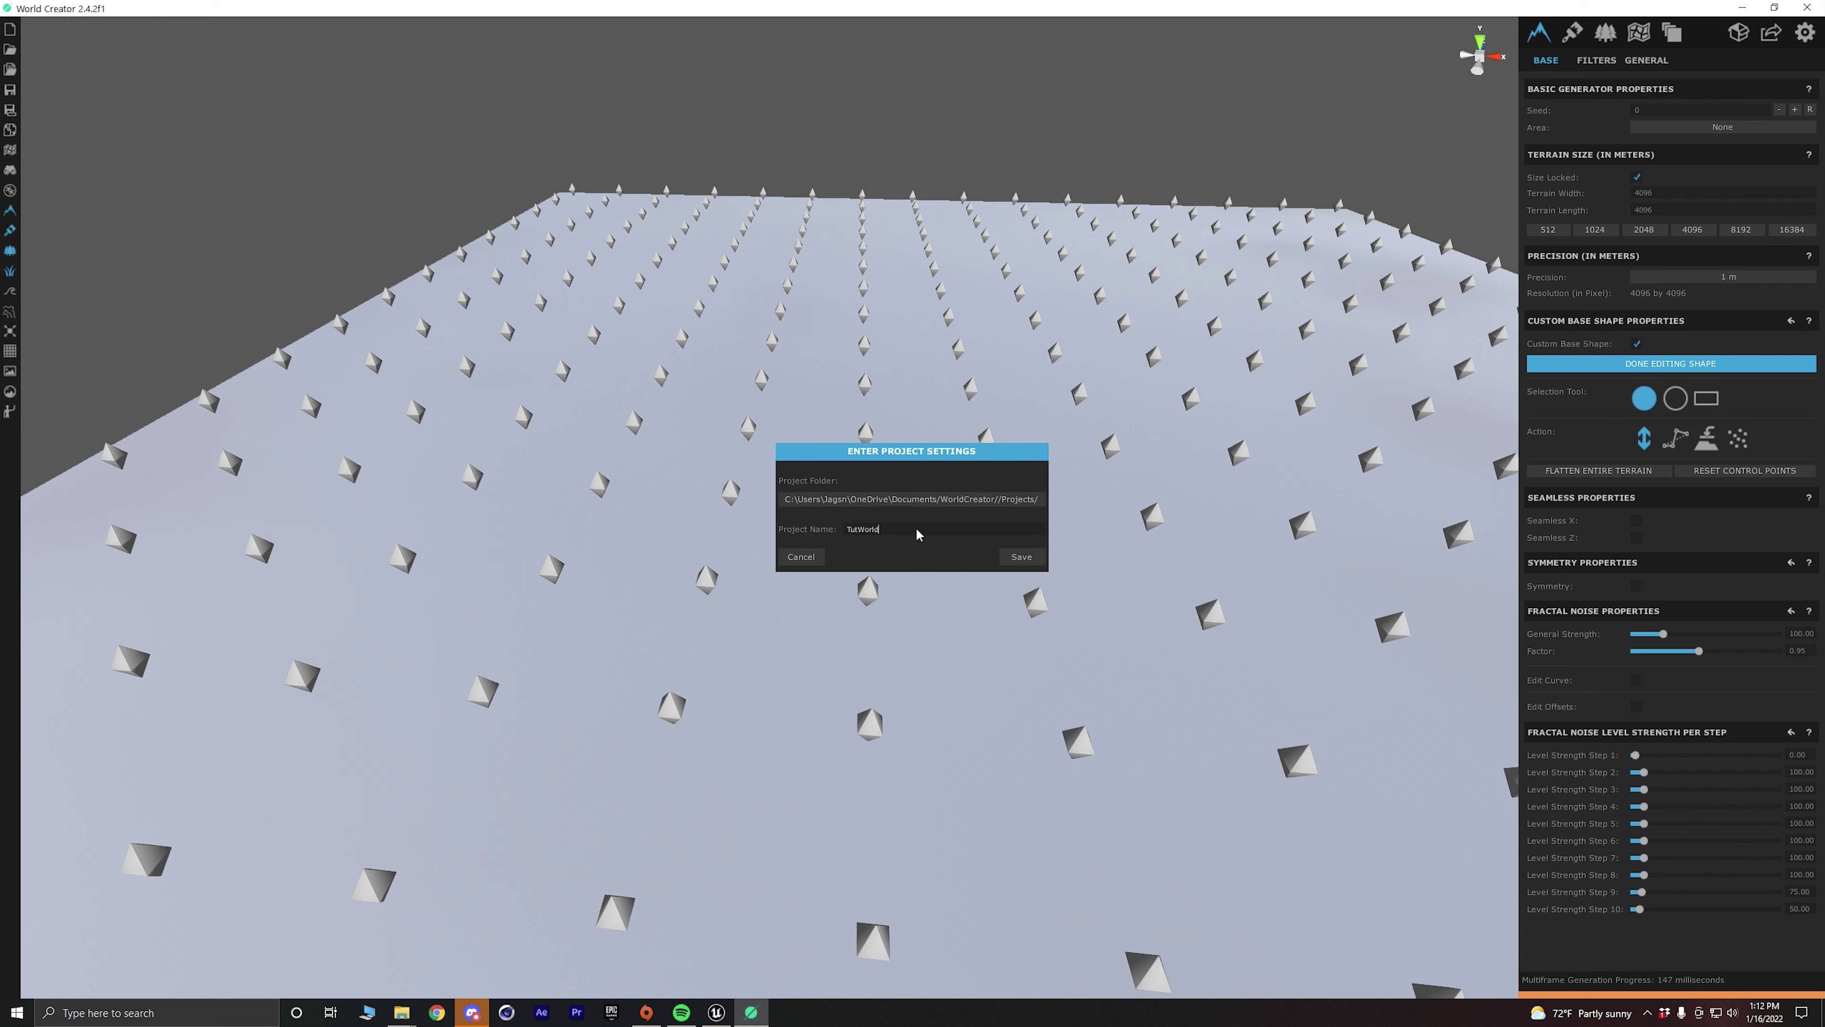
Set the project folder to P:\2022\TUTORIAL_Unreal-Landscapes_2022\Project Files\World Creator and save the project.
click(949, 498)
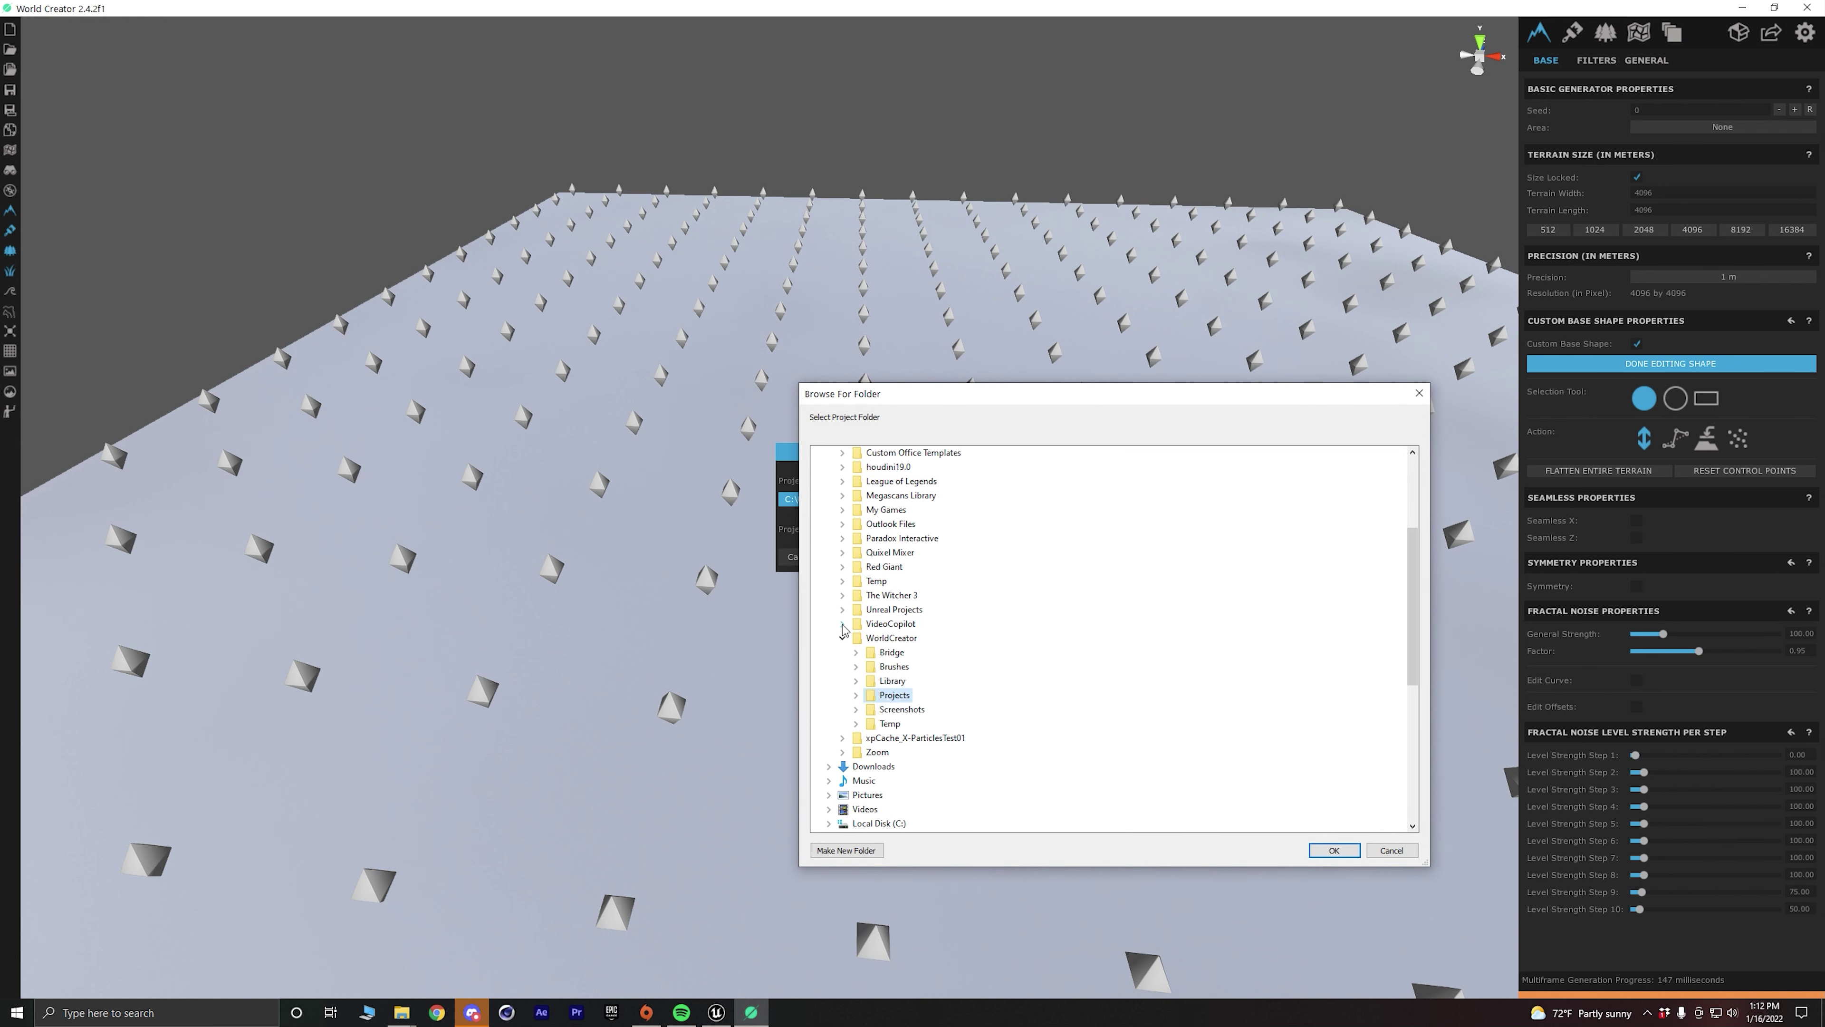
scroll(880, 679, down, 6)
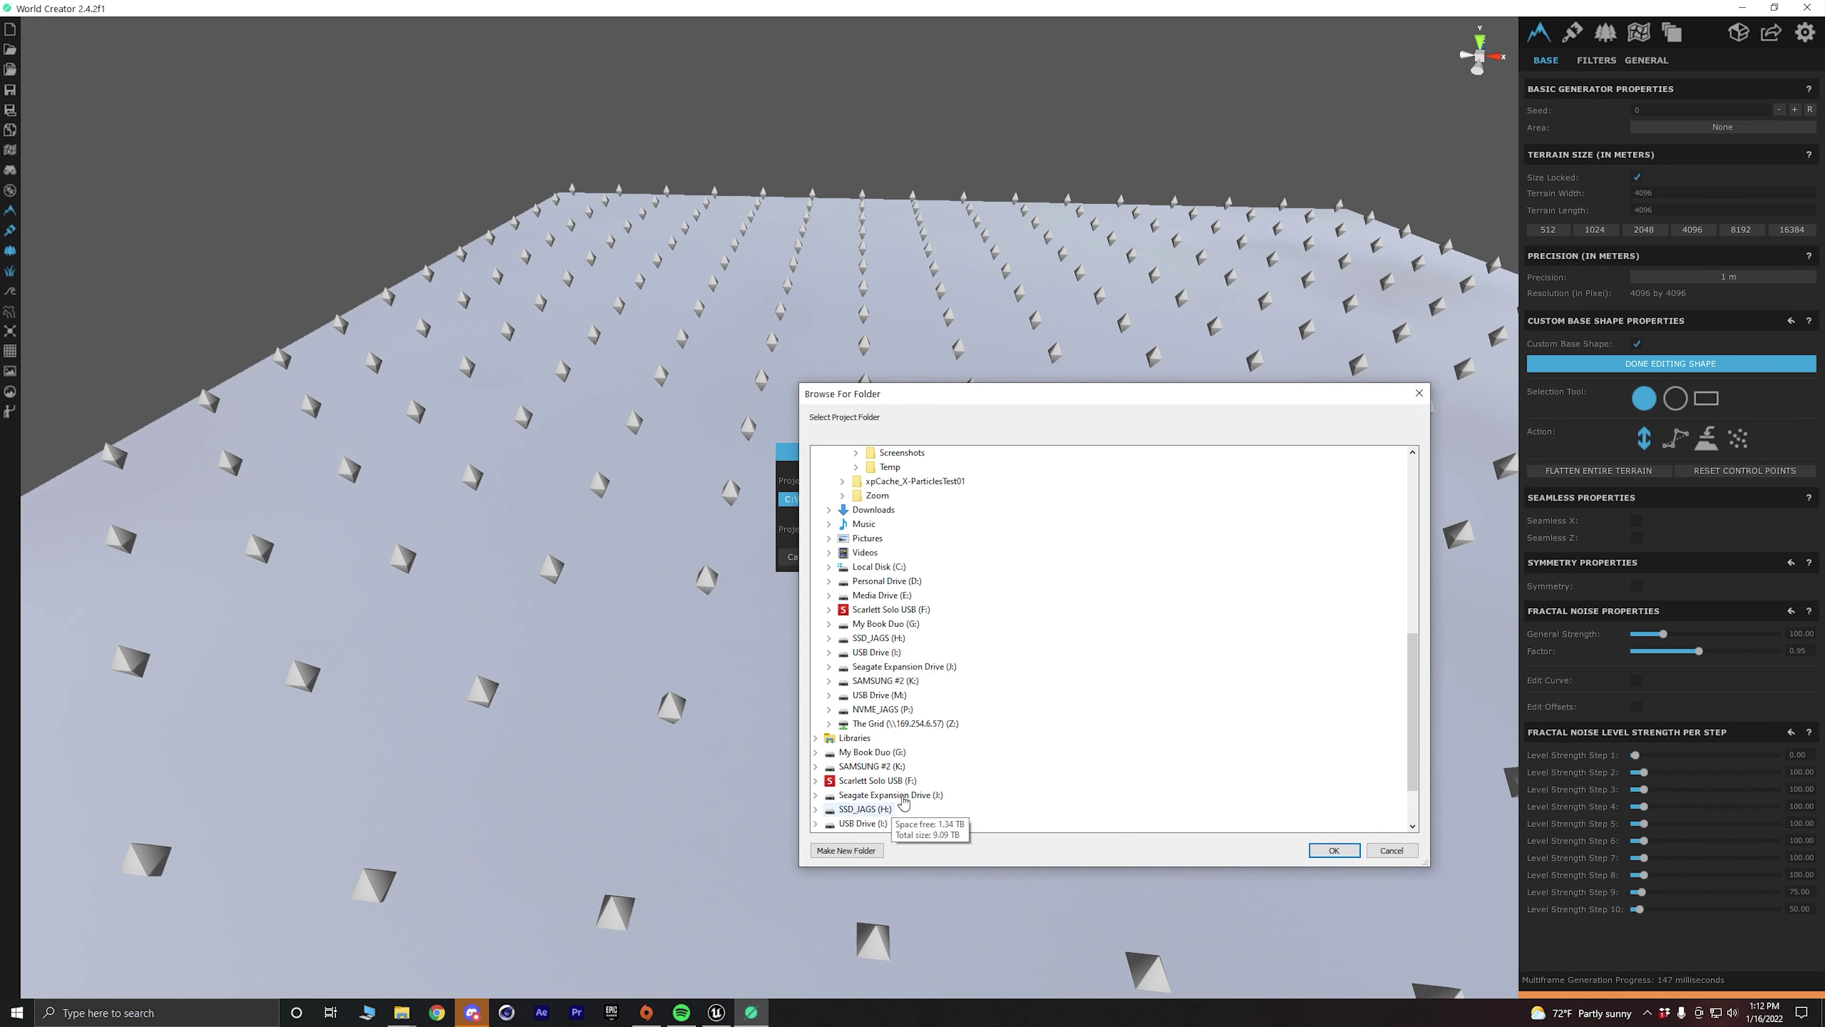
scroll(904, 802, down, 2)
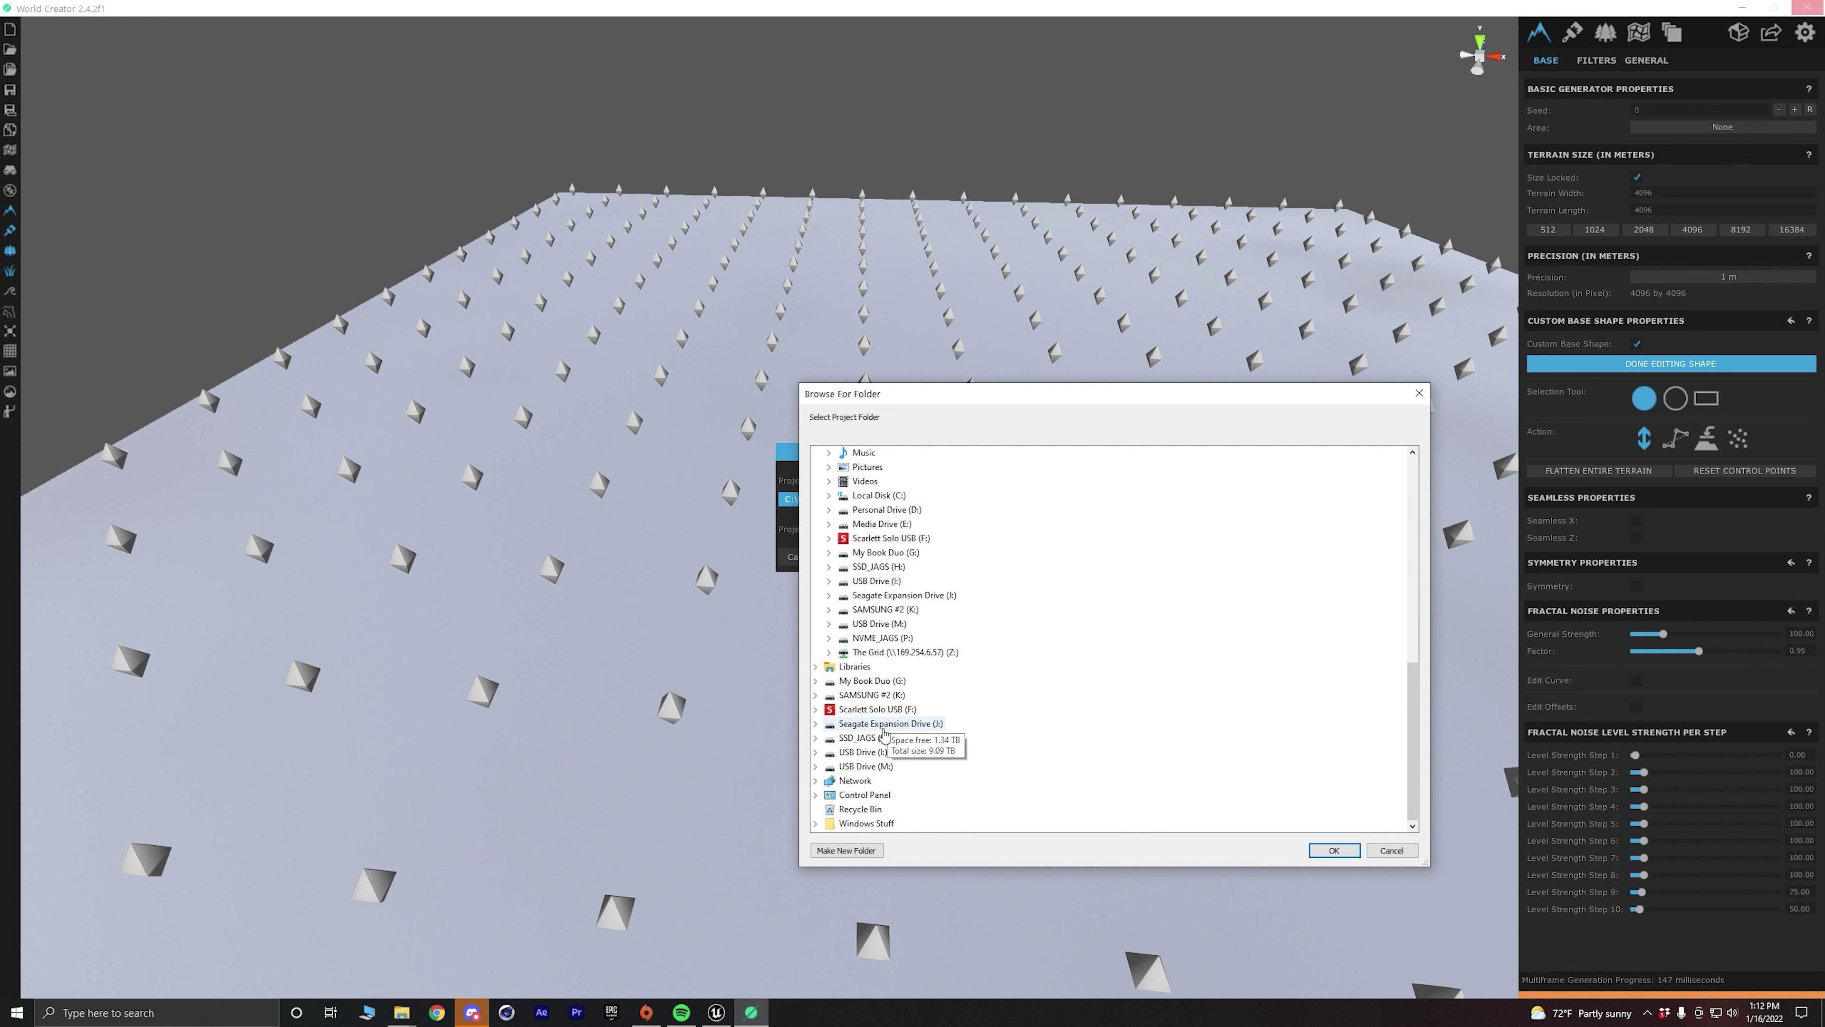
click(883, 638)
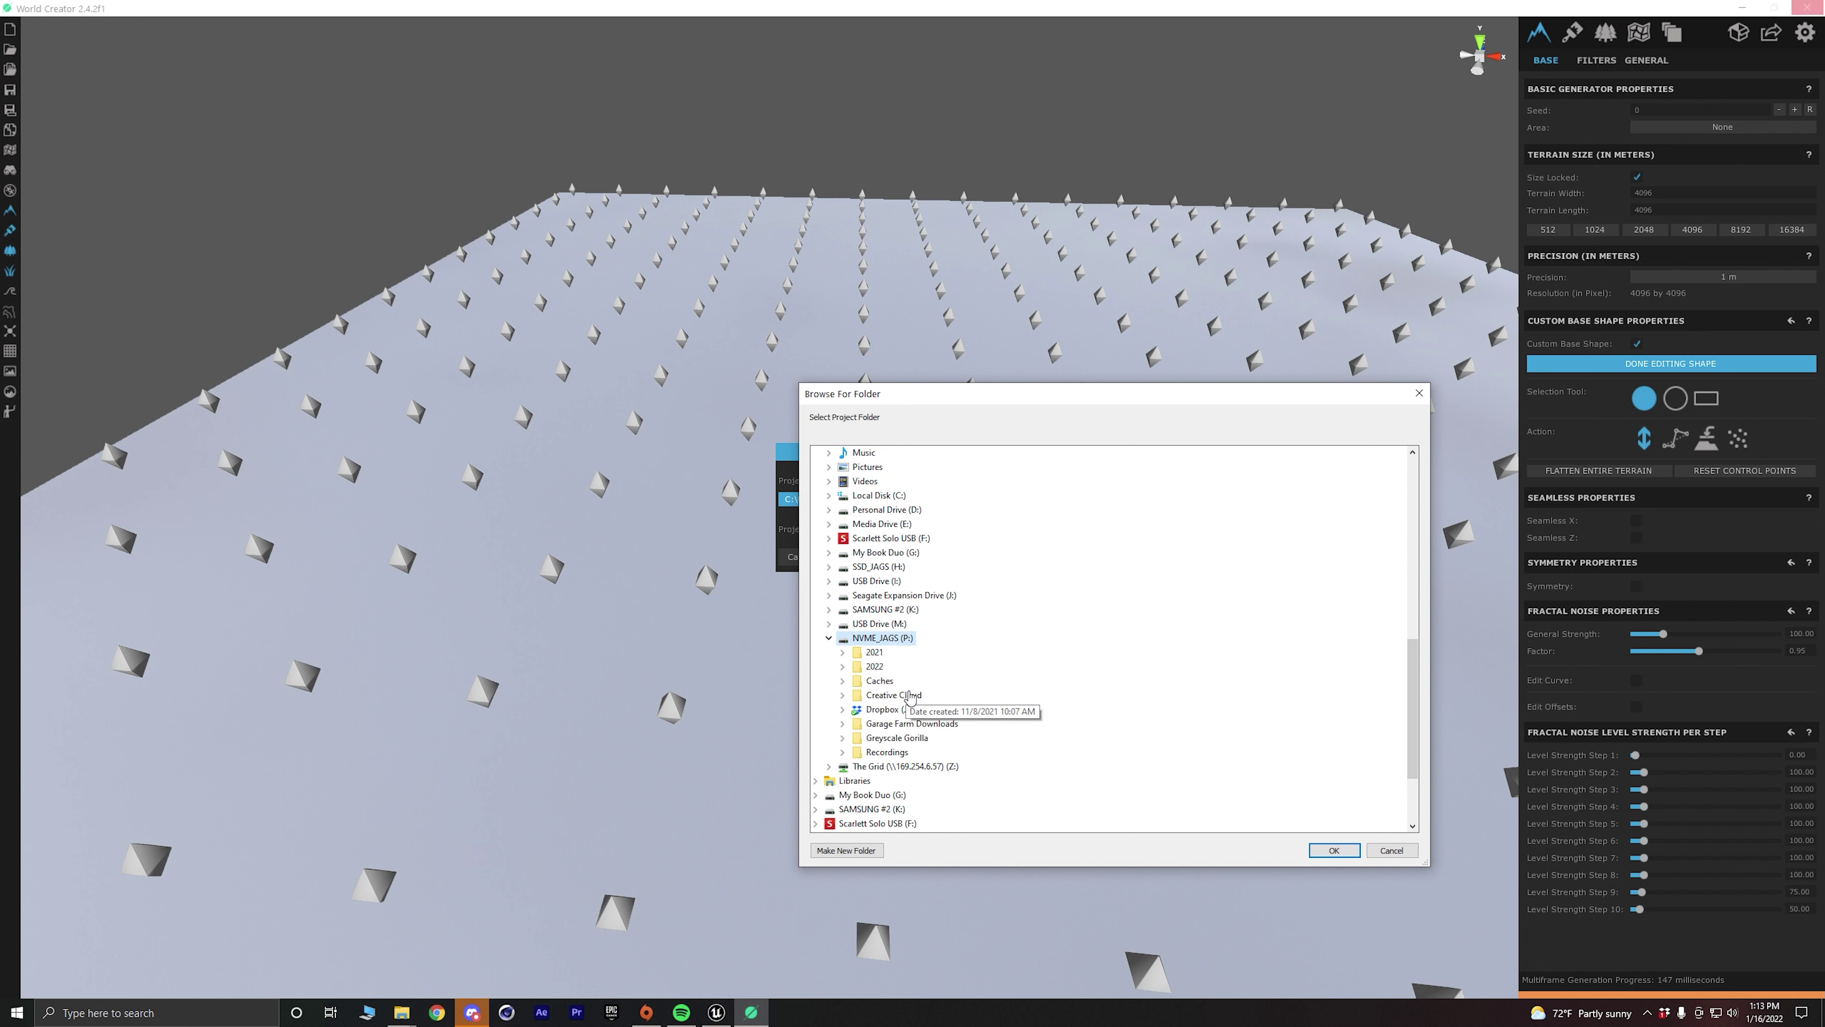
click(874, 666)
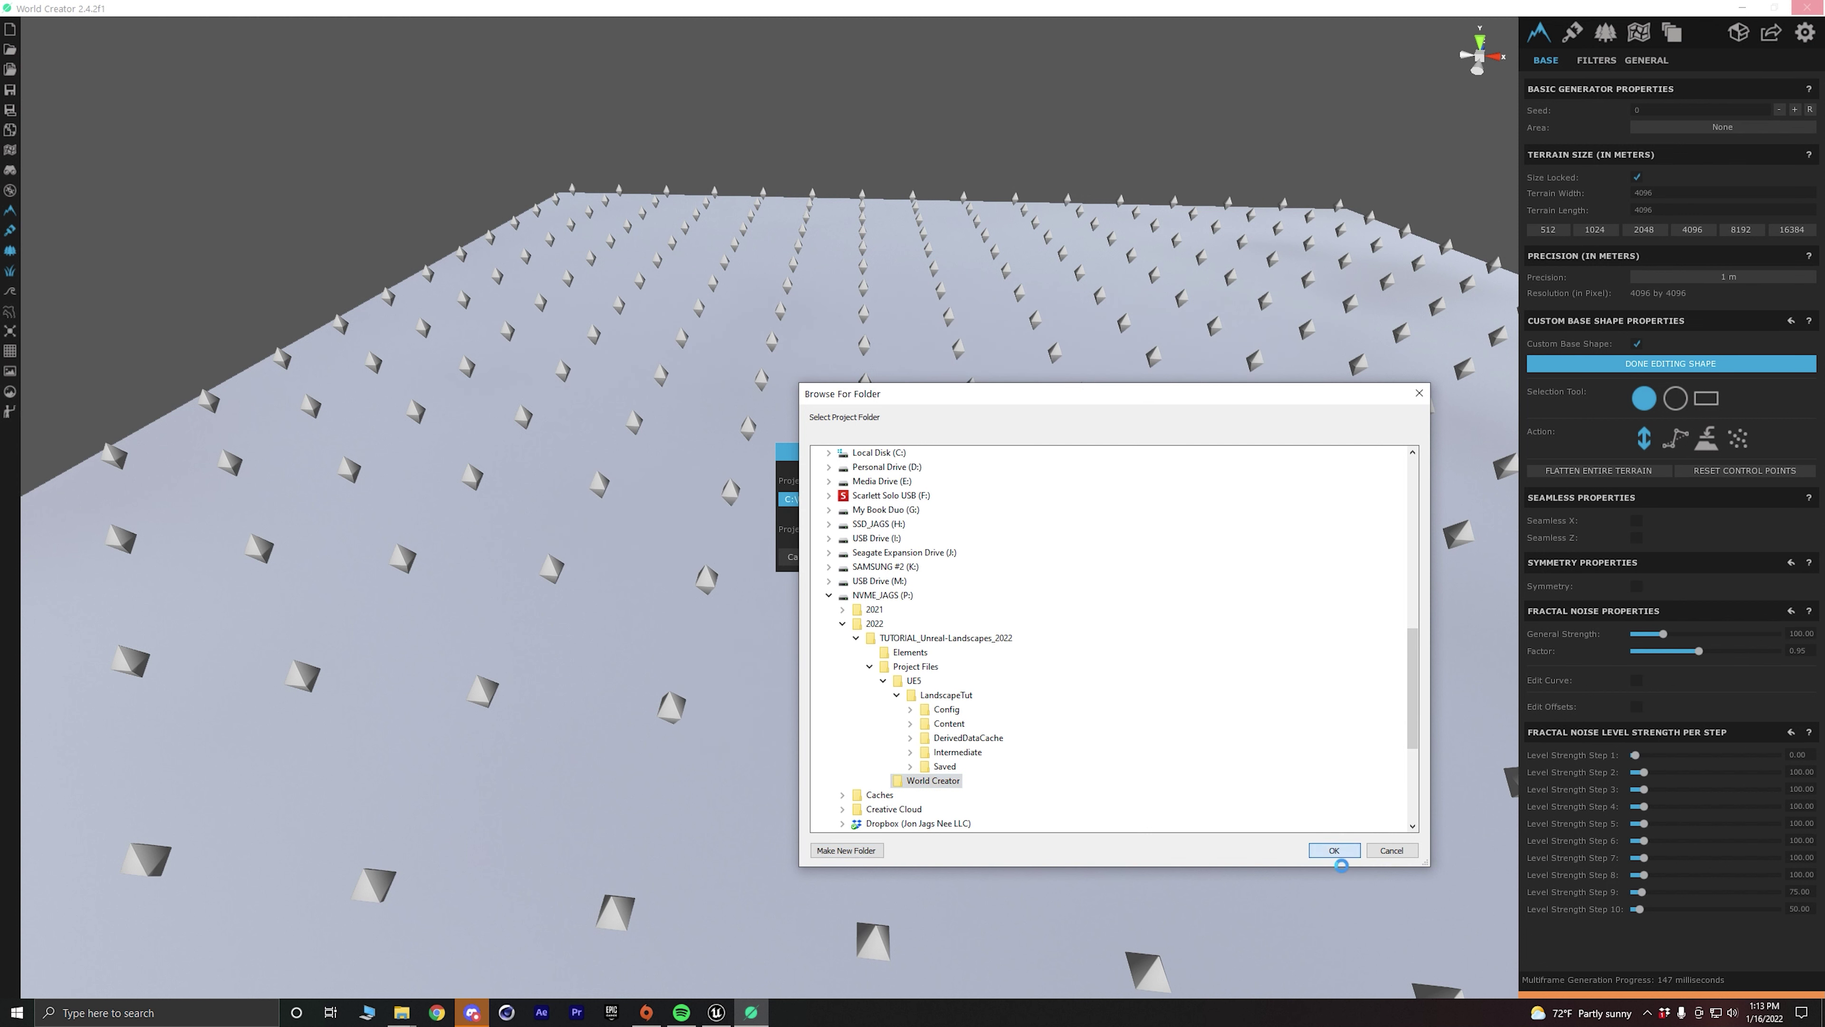
click(1333, 850)
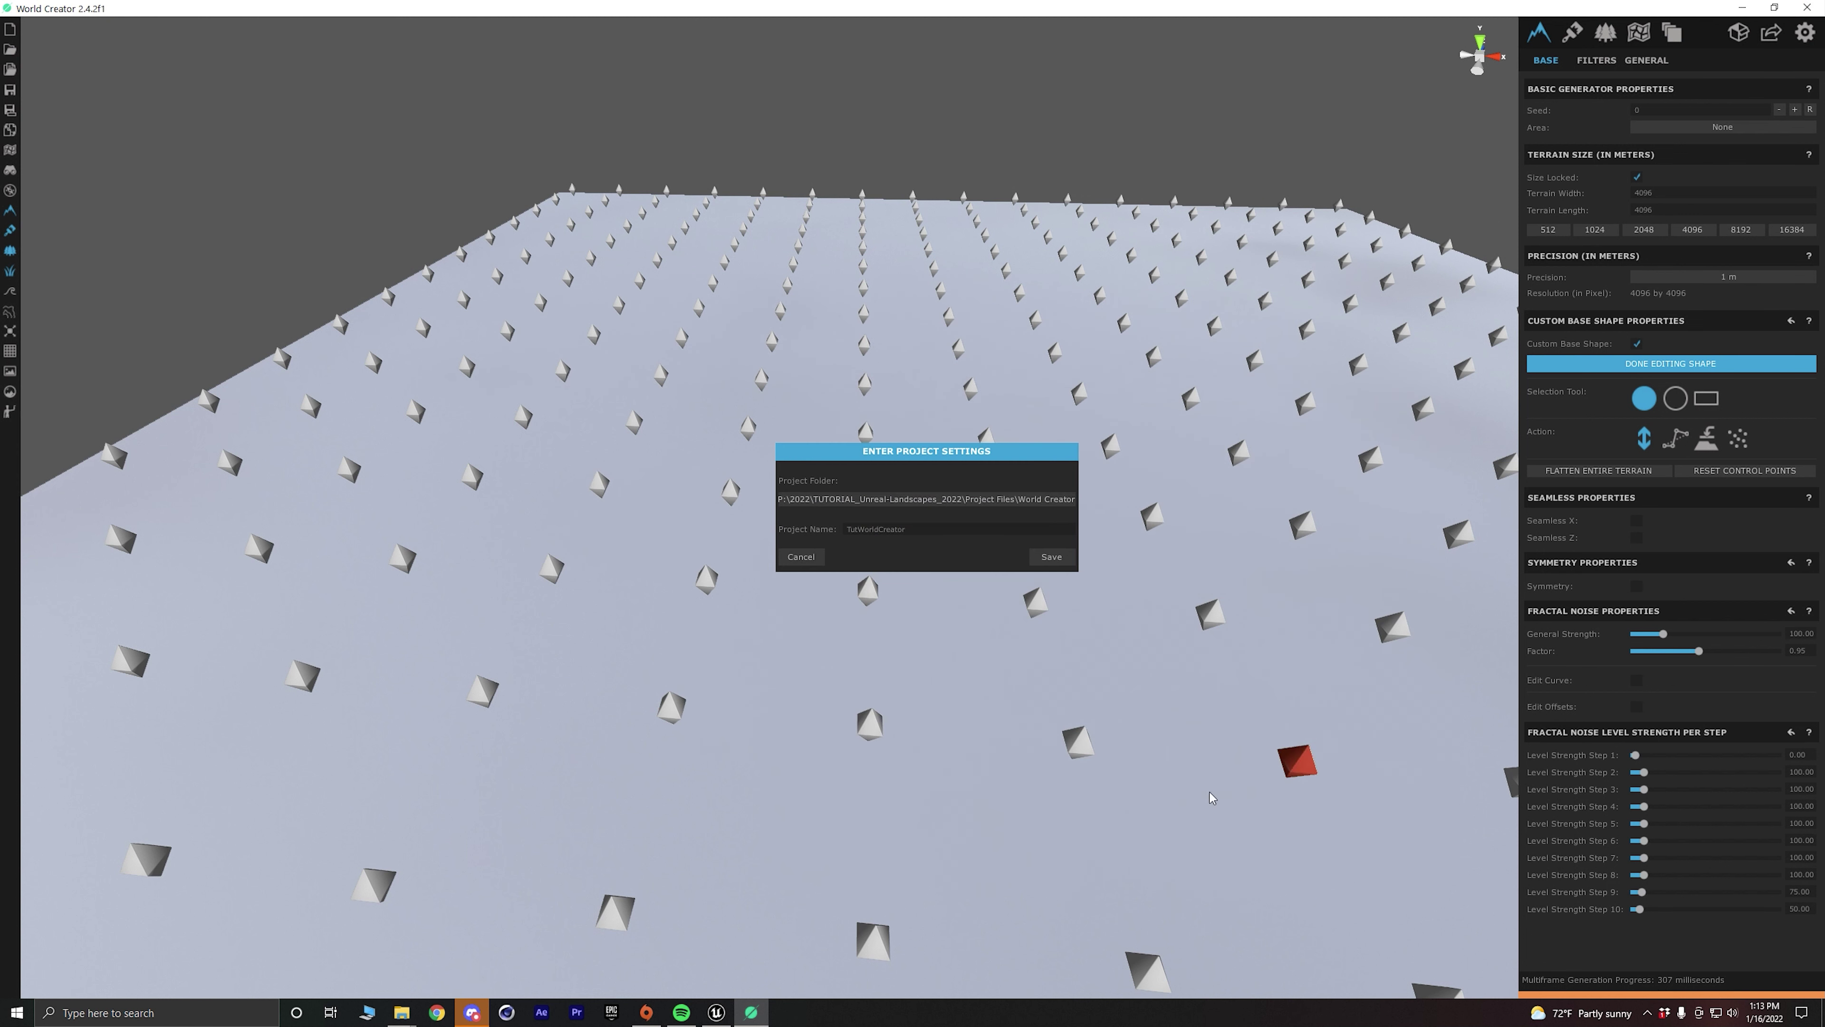
click(1052, 557)
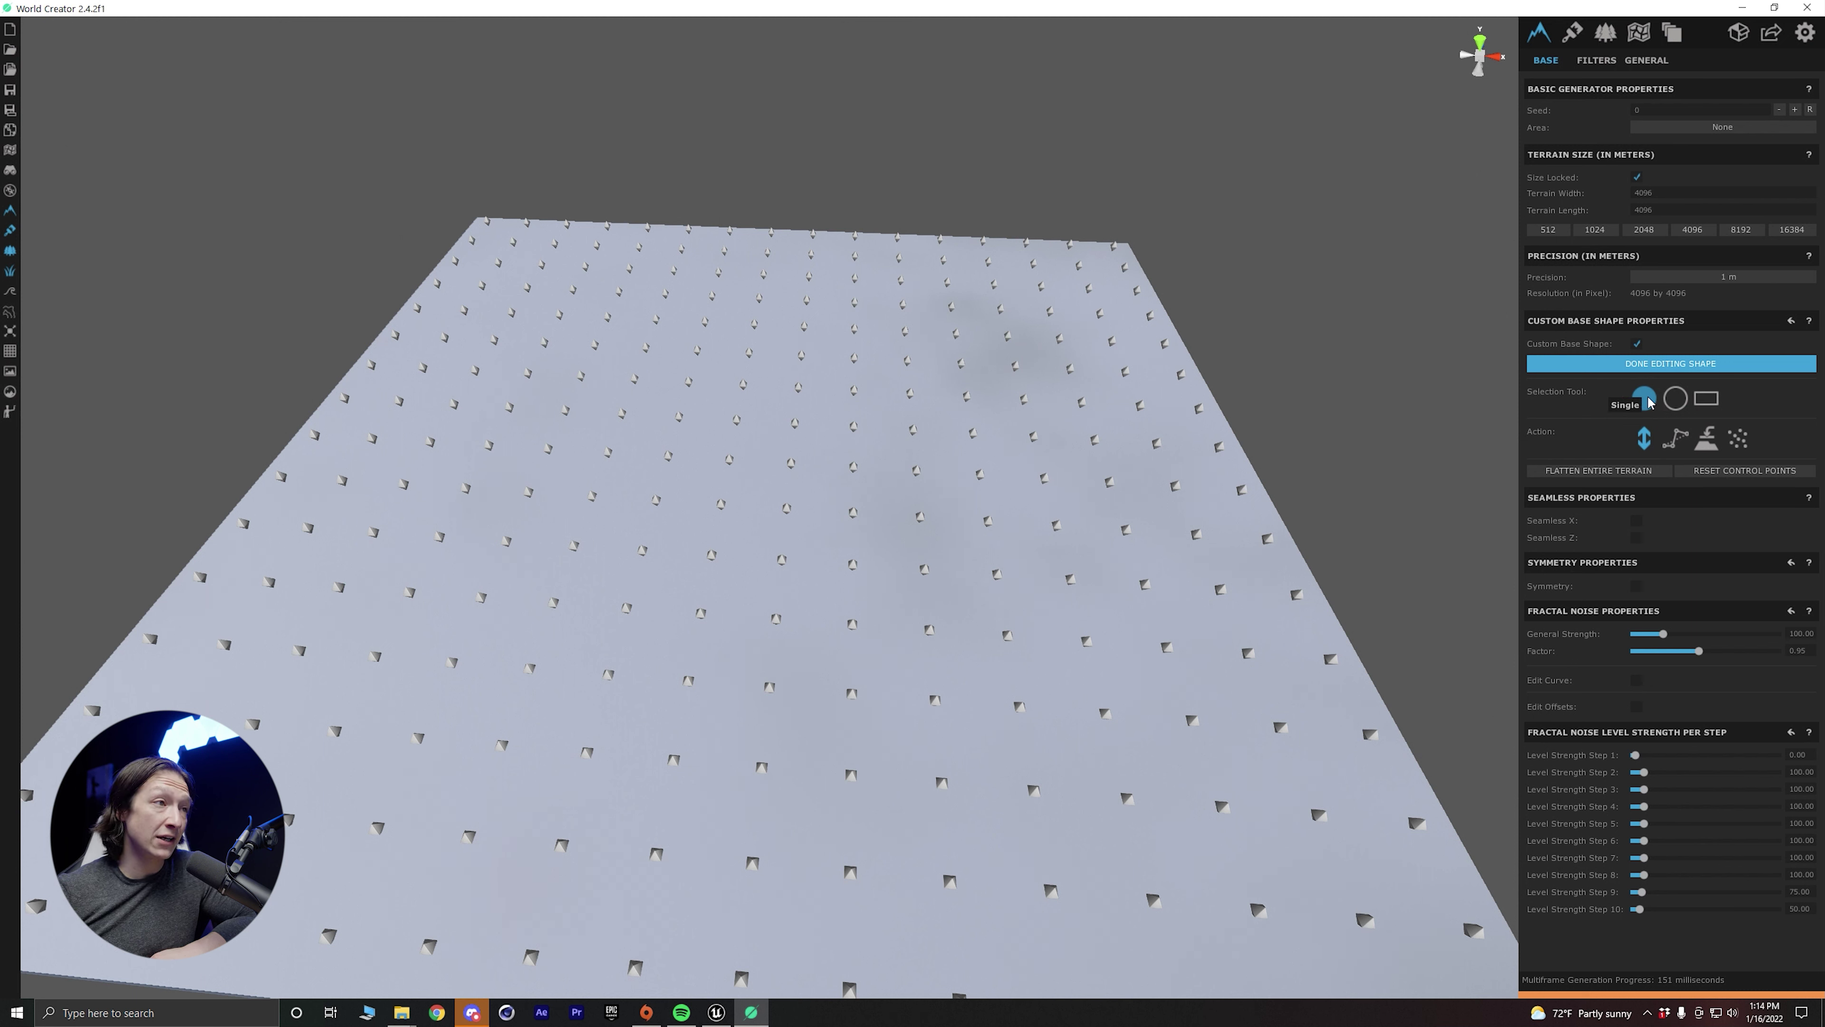
Switch the base shape editing to circular selection with the randomizing action.
click(1678, 399)
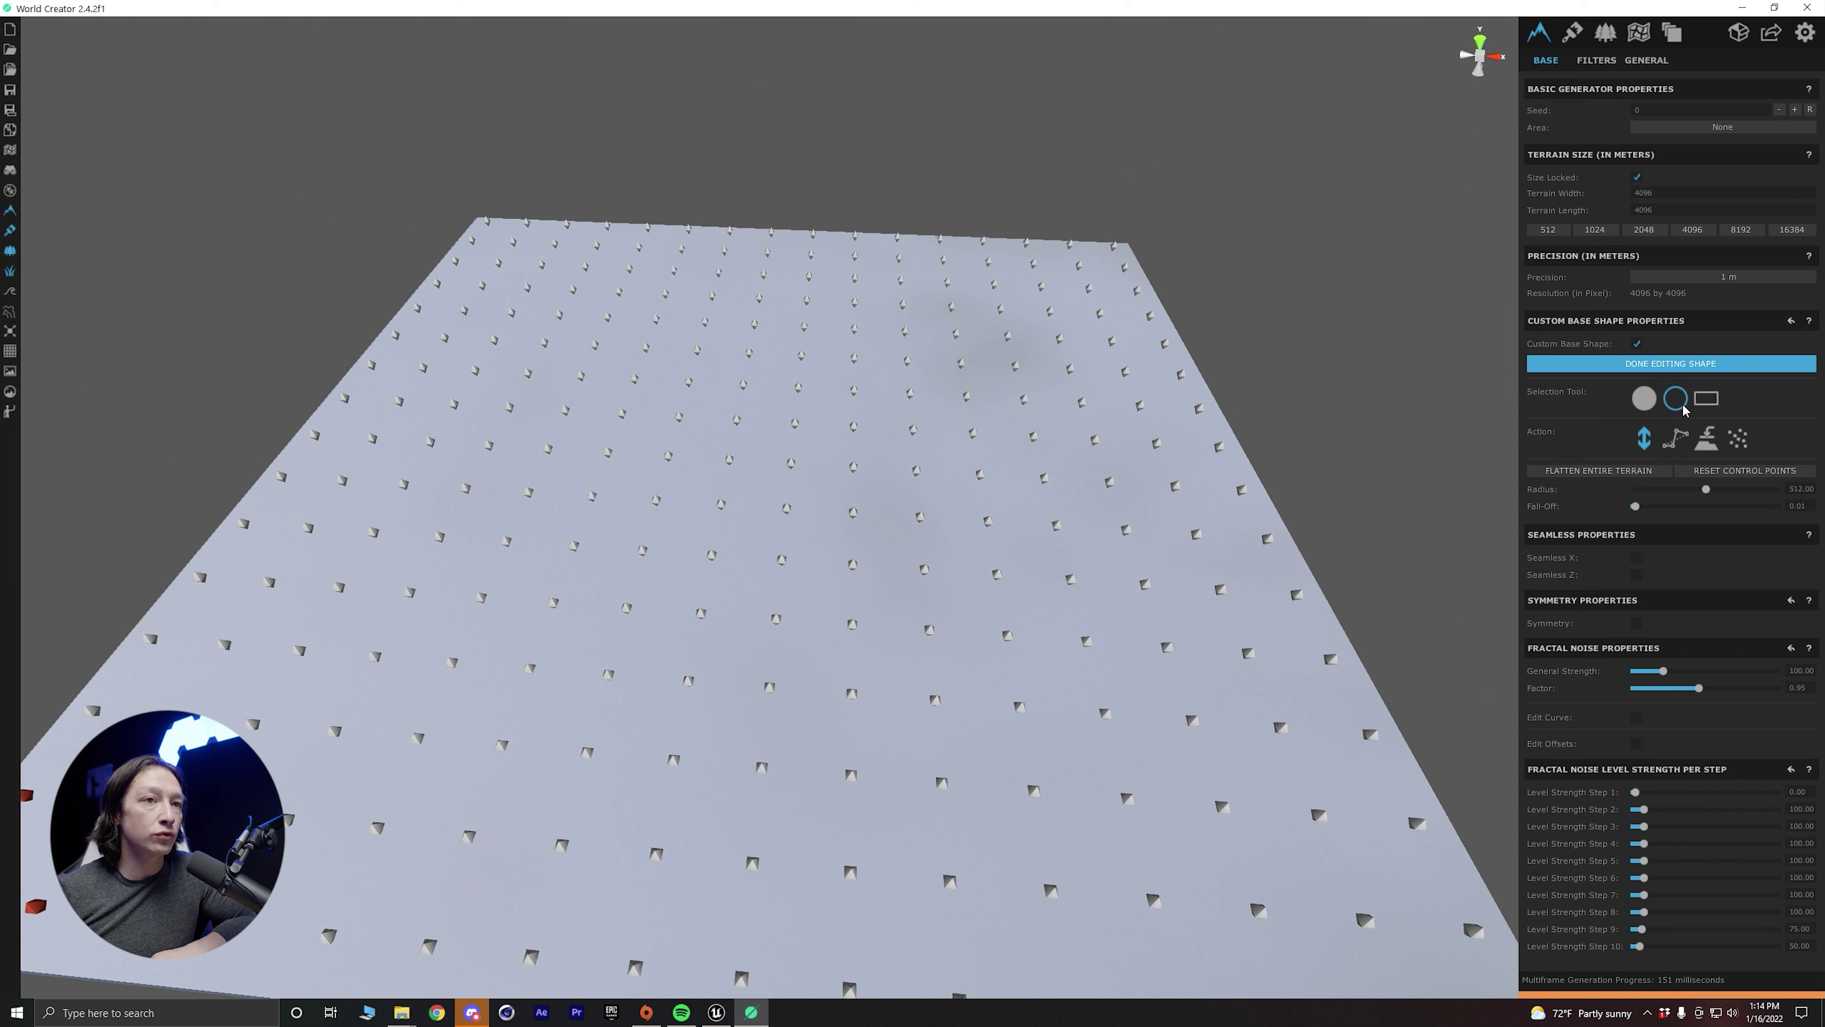
click(1739, 439)
Try raising random hills in five separate areas across the middle and front of the flat terrain.
click(870, 496)
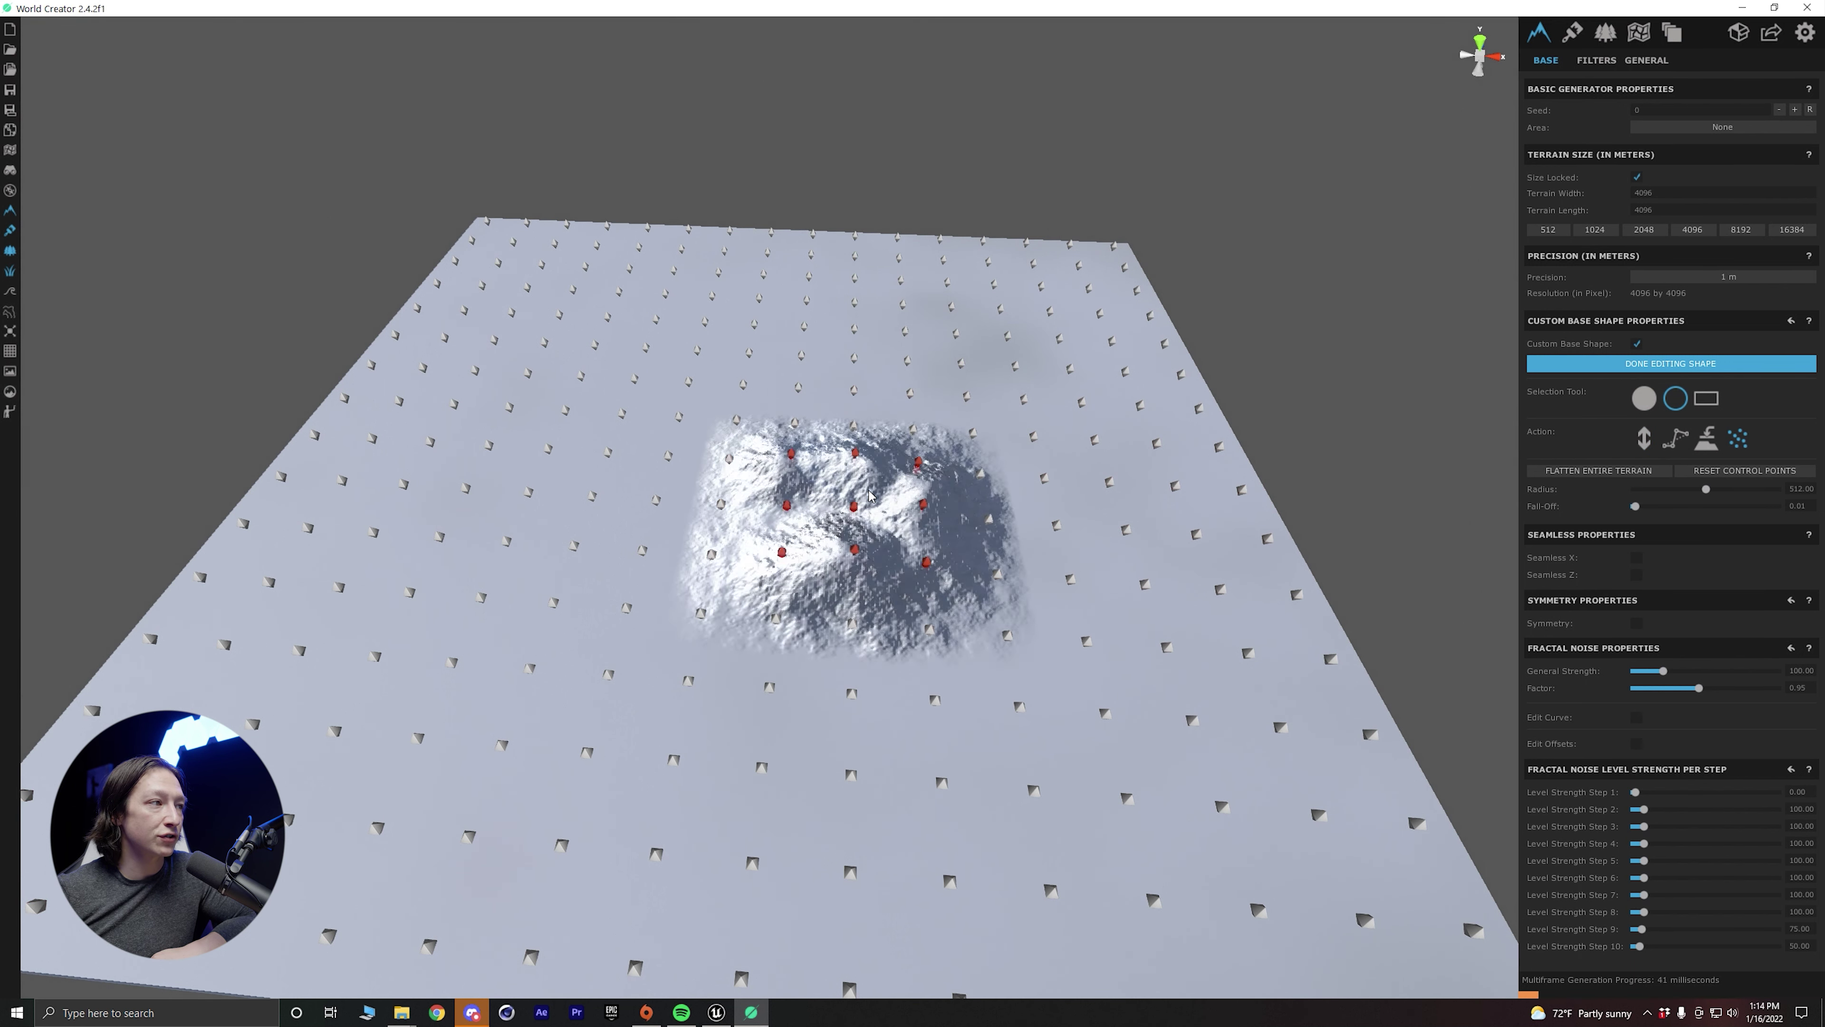
click(1139, 543)
click(482, 579)
click(1005, 761)
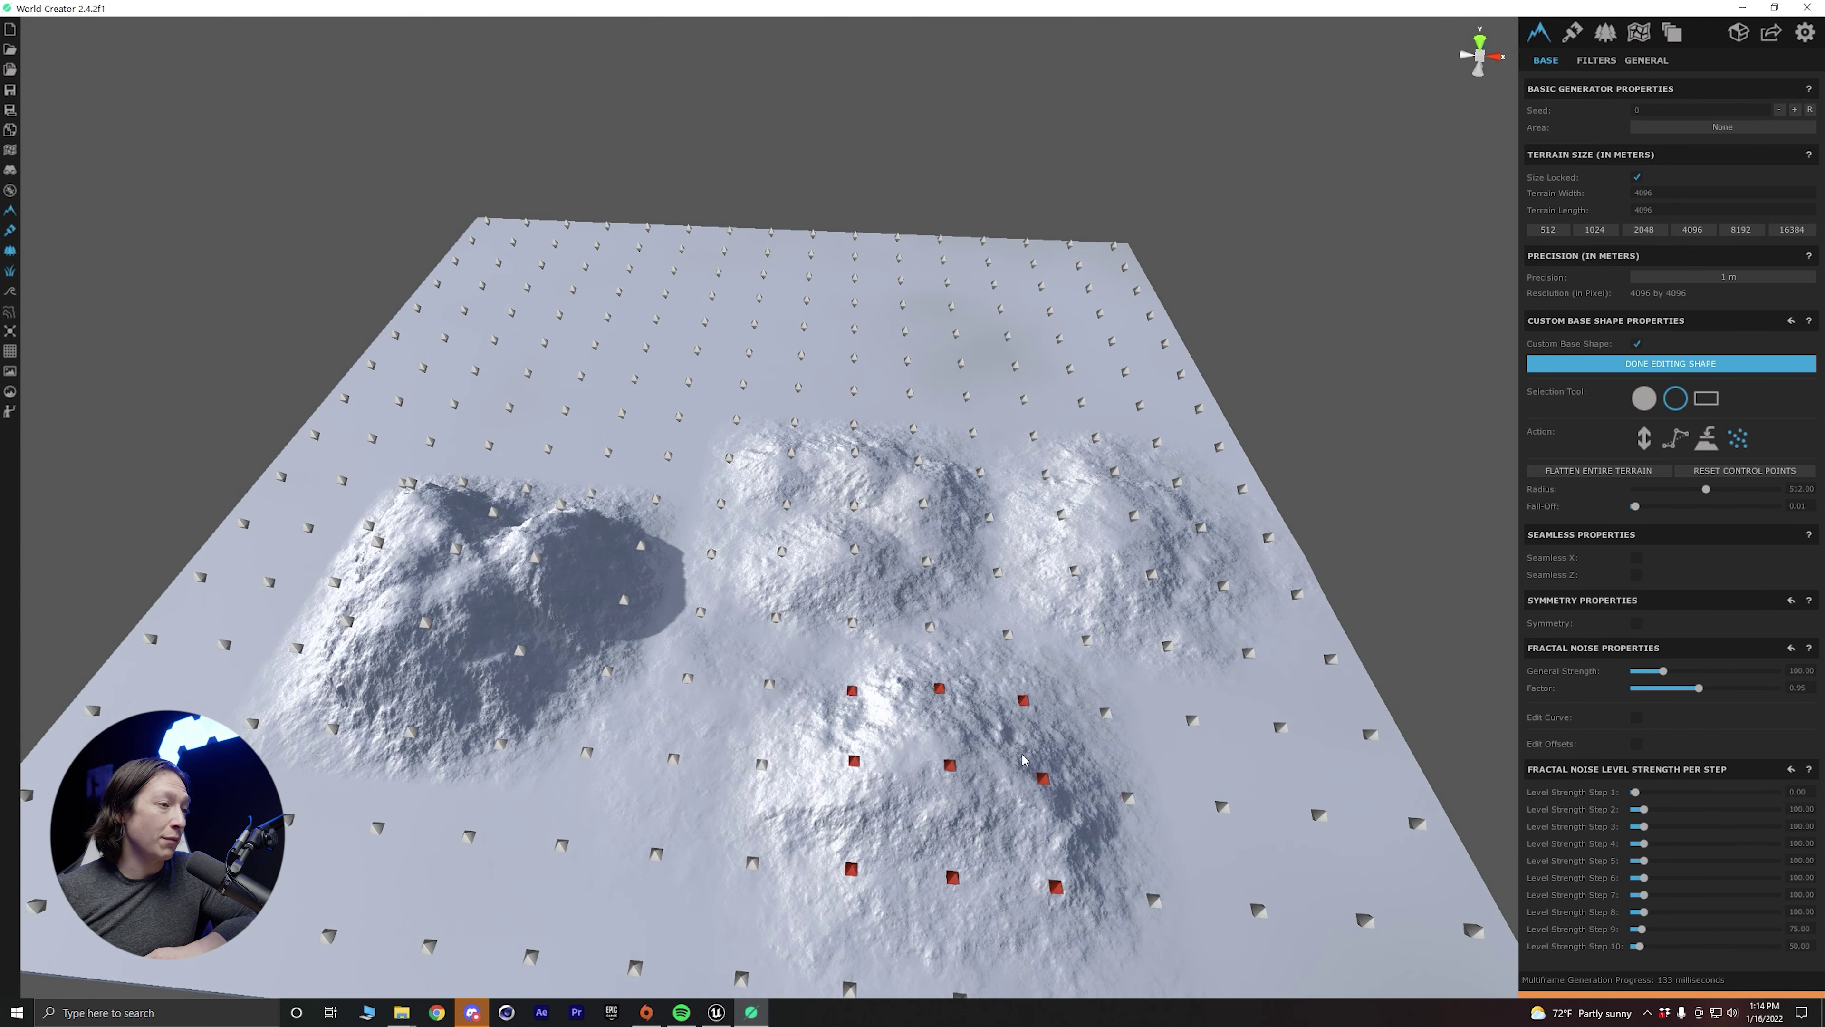
click(1268, 823)
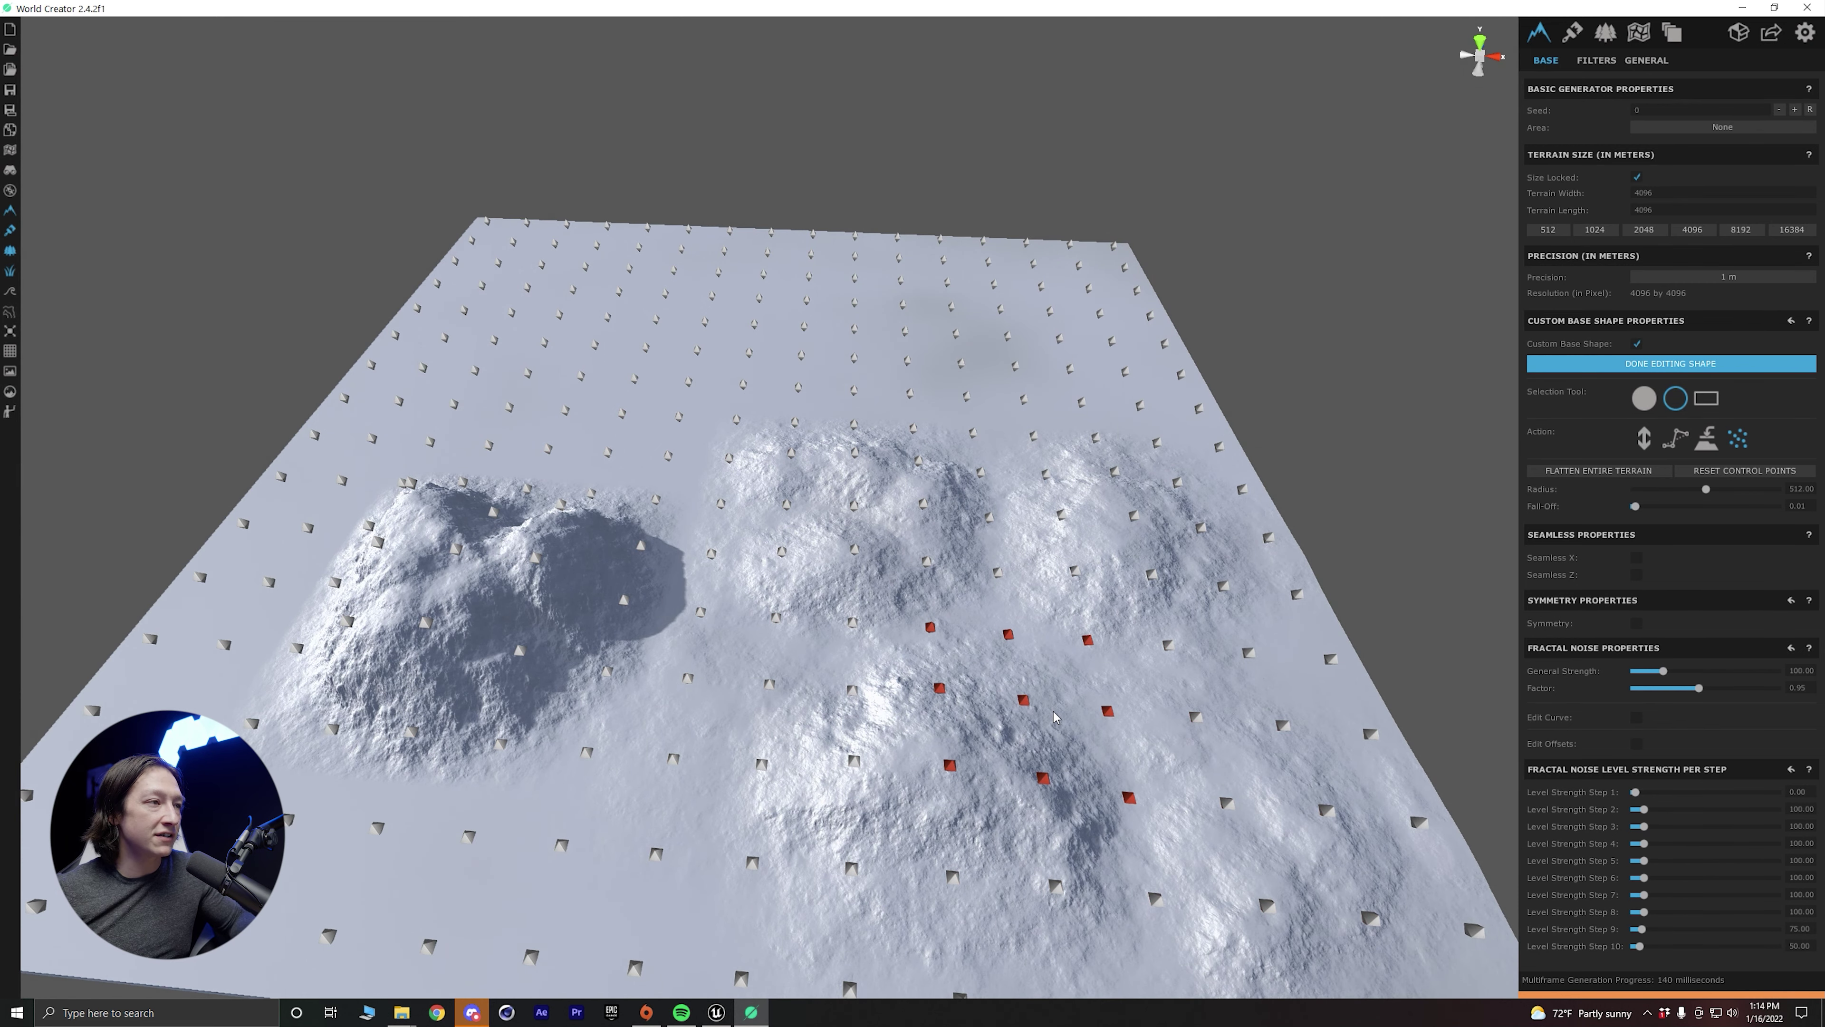
Undo all the random hills until the terrain is flat again.
key(ctrl+z)
key(ctrl+z)
key(ctrl+z)
key(ctrl+z)
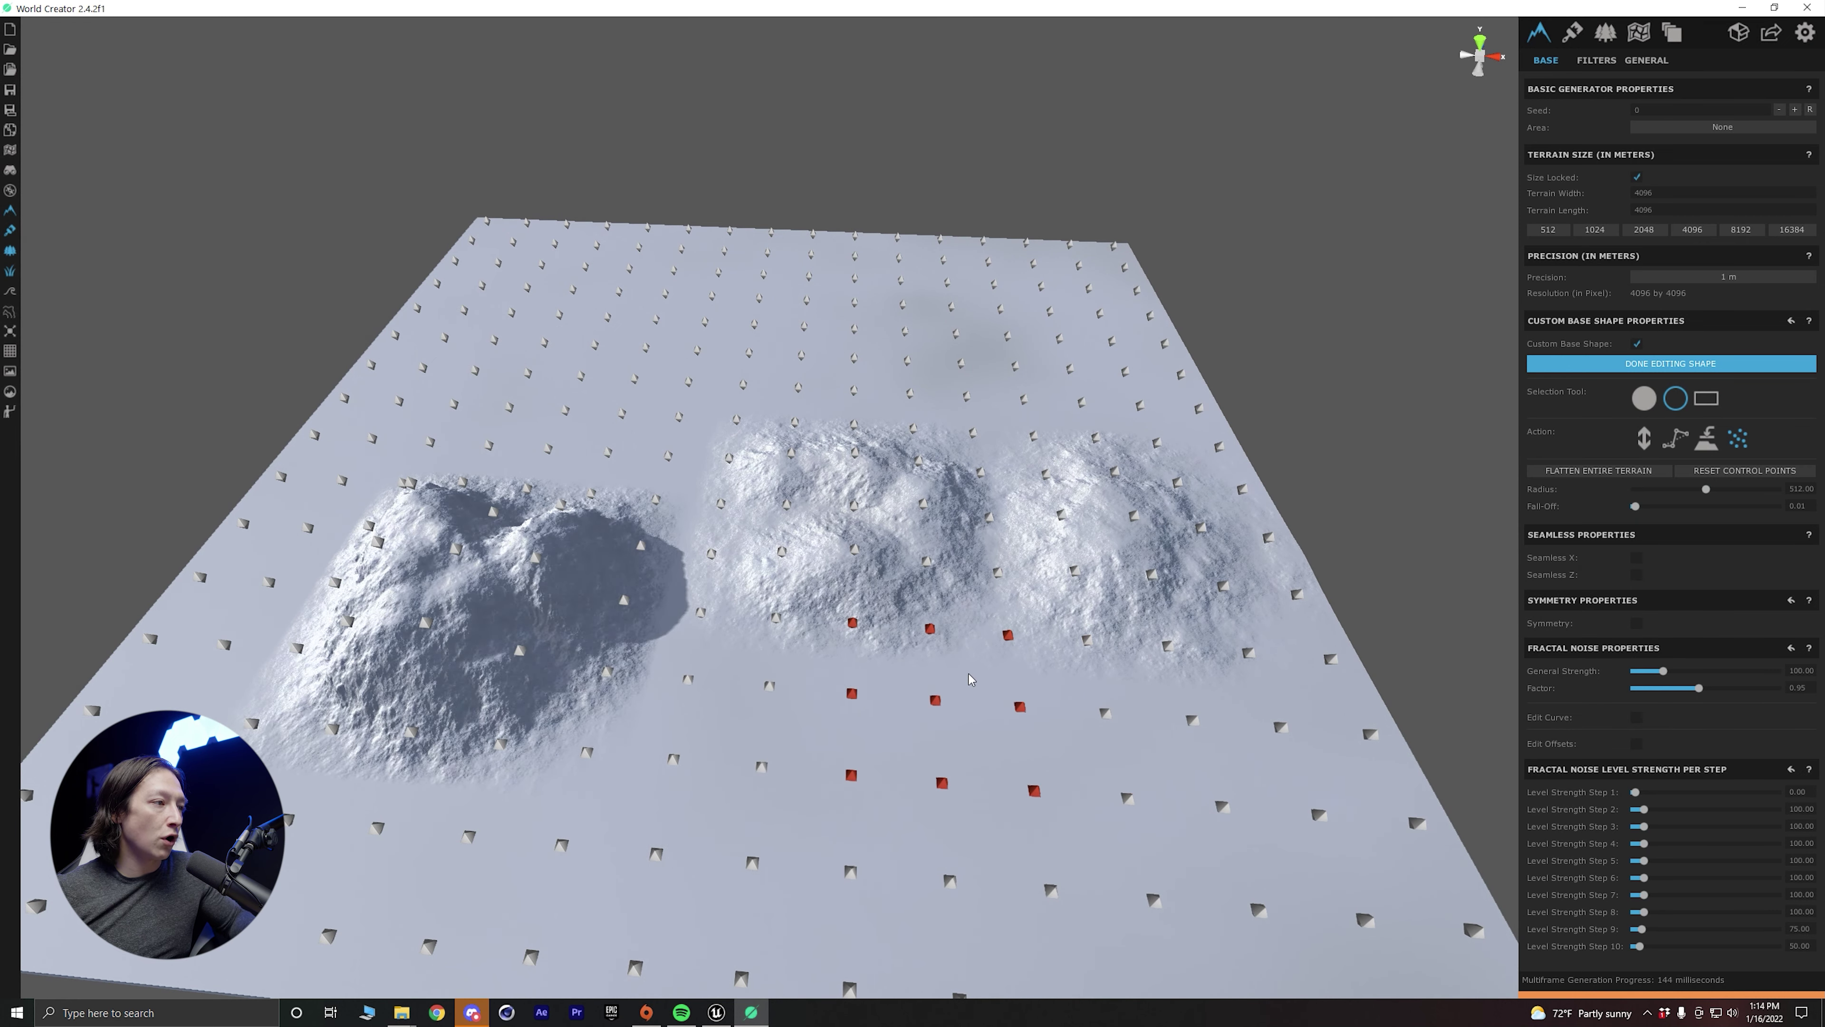
key(ctrl+z)
key(ctrl+z)
Enlarge the circular selection radius and raise random mountains from the near left corner along the front edge and up the right side.
right_drag(972, 679, 495, 597)
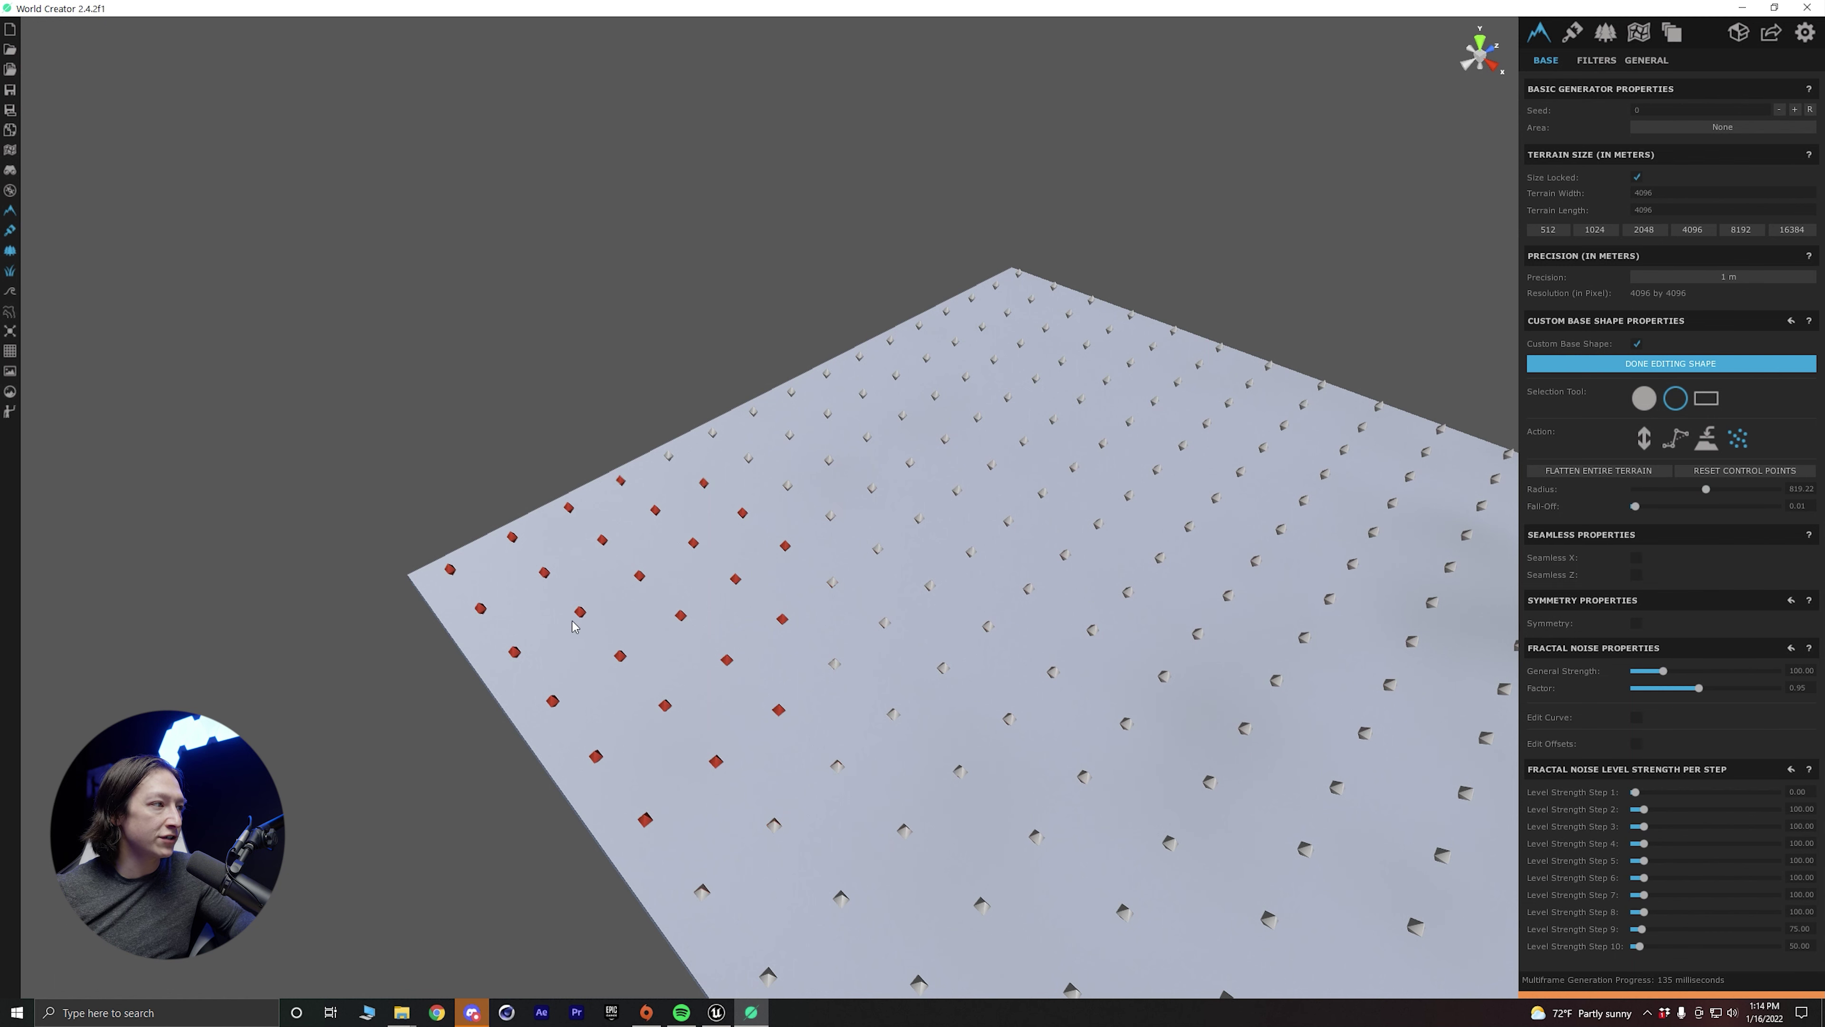
click(494, 656)
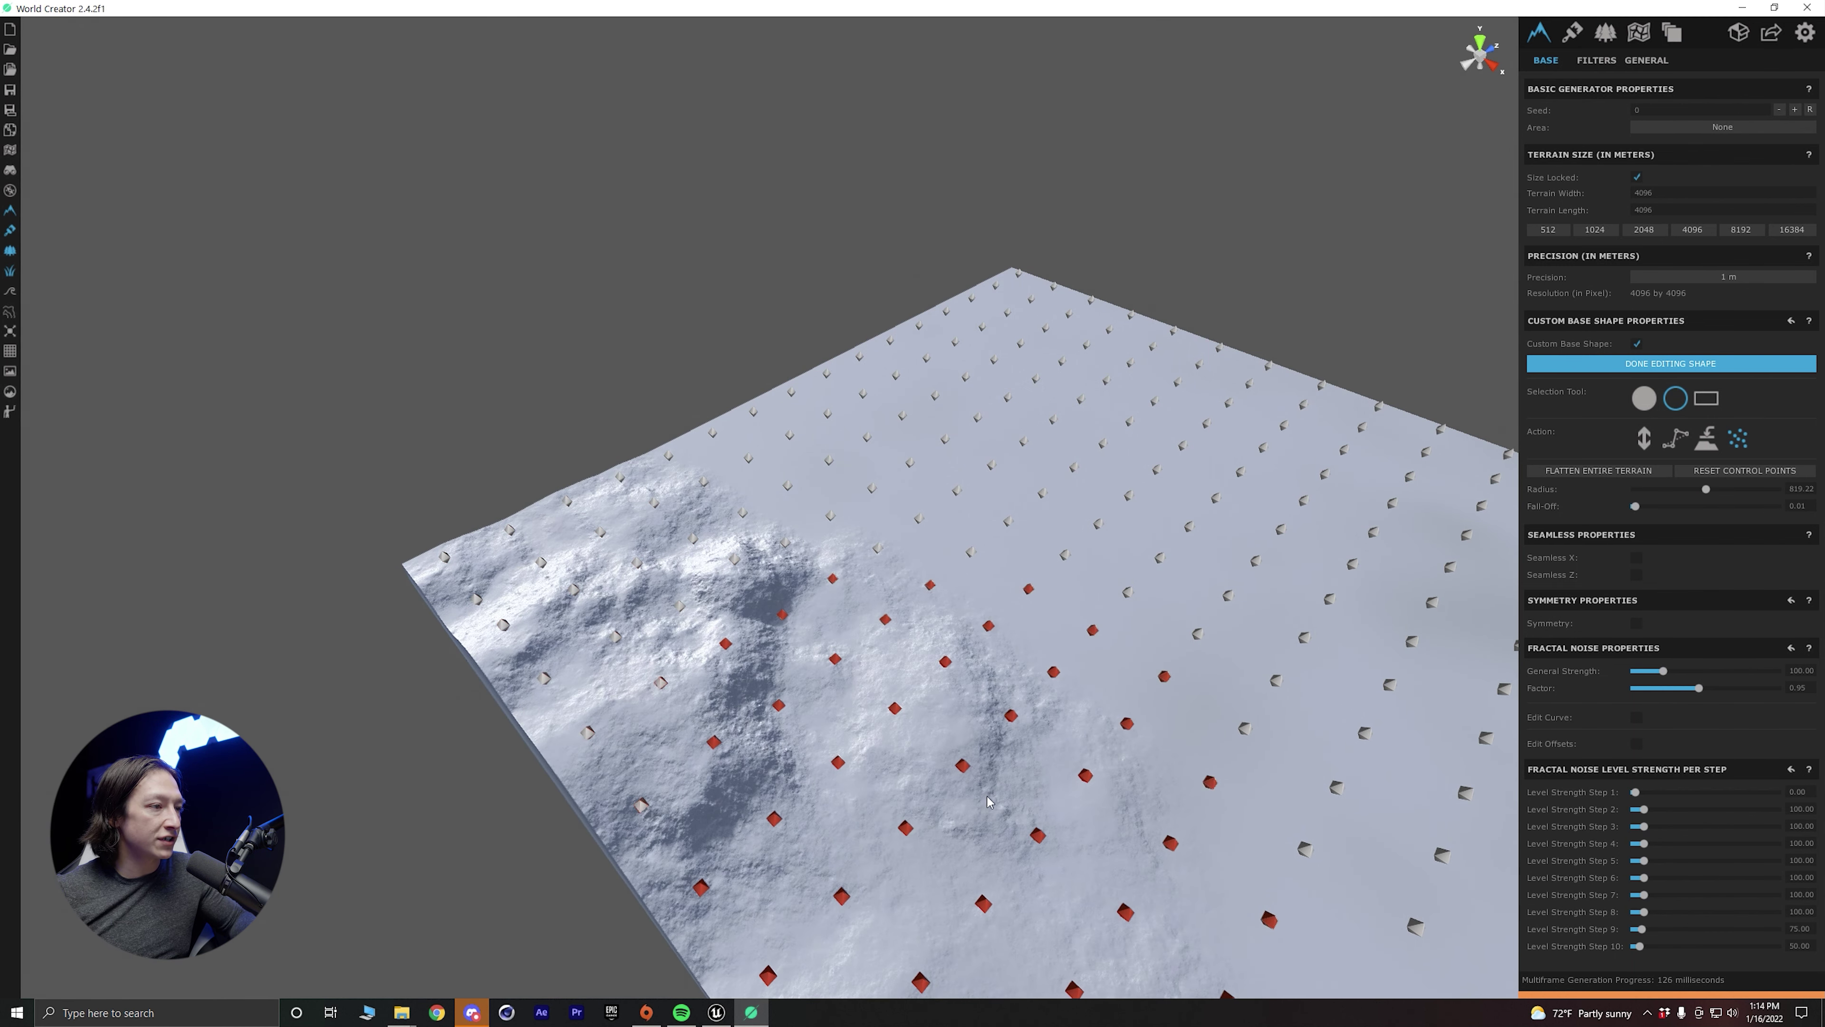
right_drag(828, 861, 1074, 766)
click(1075, 765)
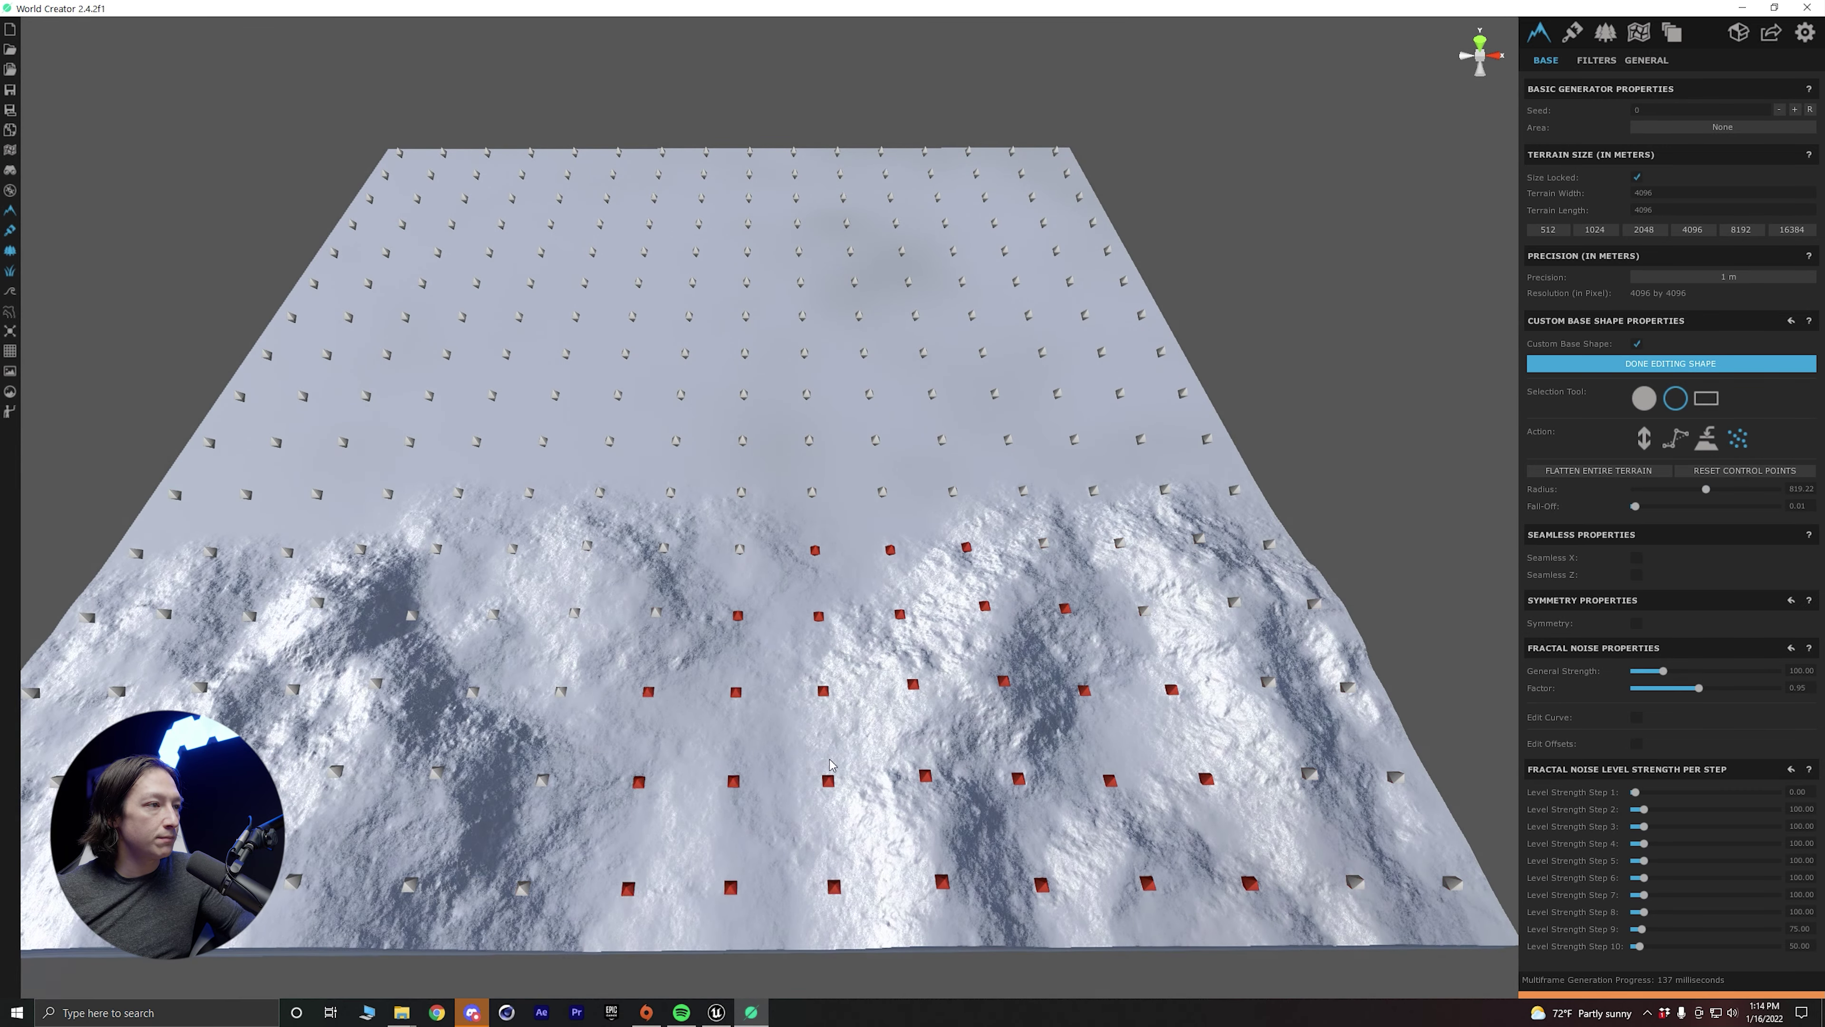
click(1067, 610)
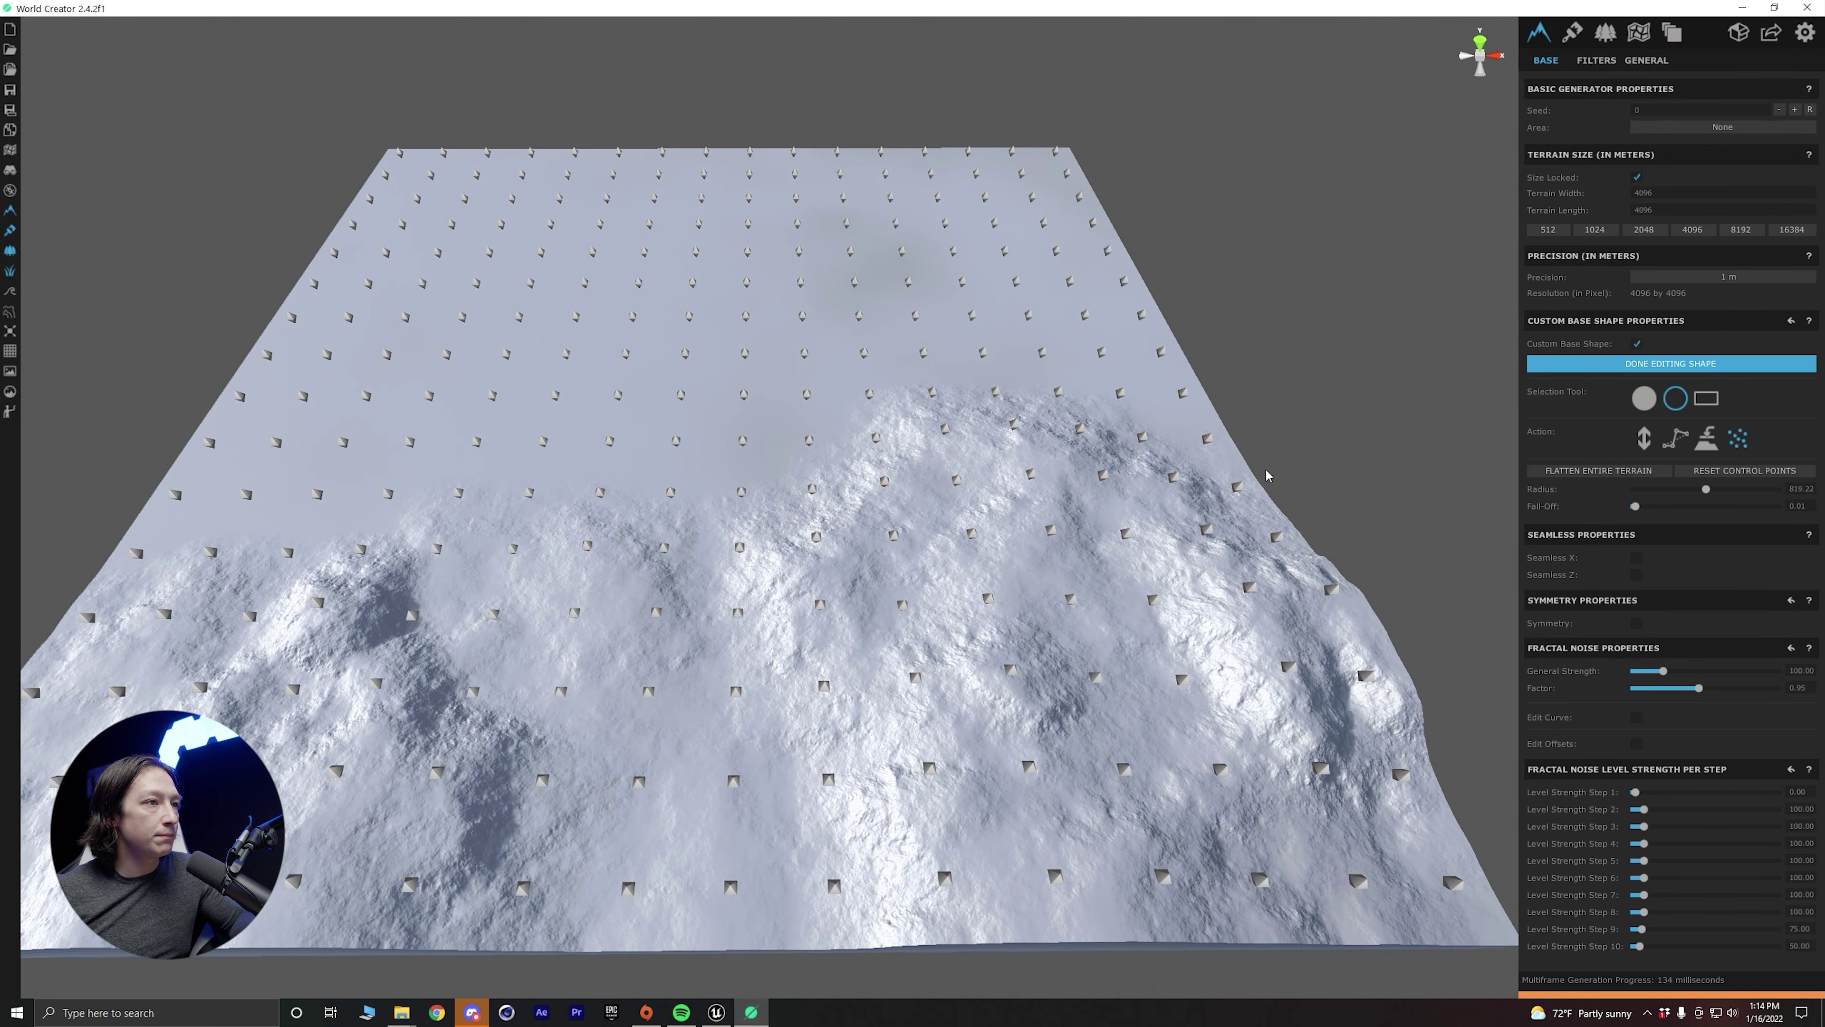
Raise random mountains up the rest of the right side and along the far edge of the terrain.
click(1032, 184)
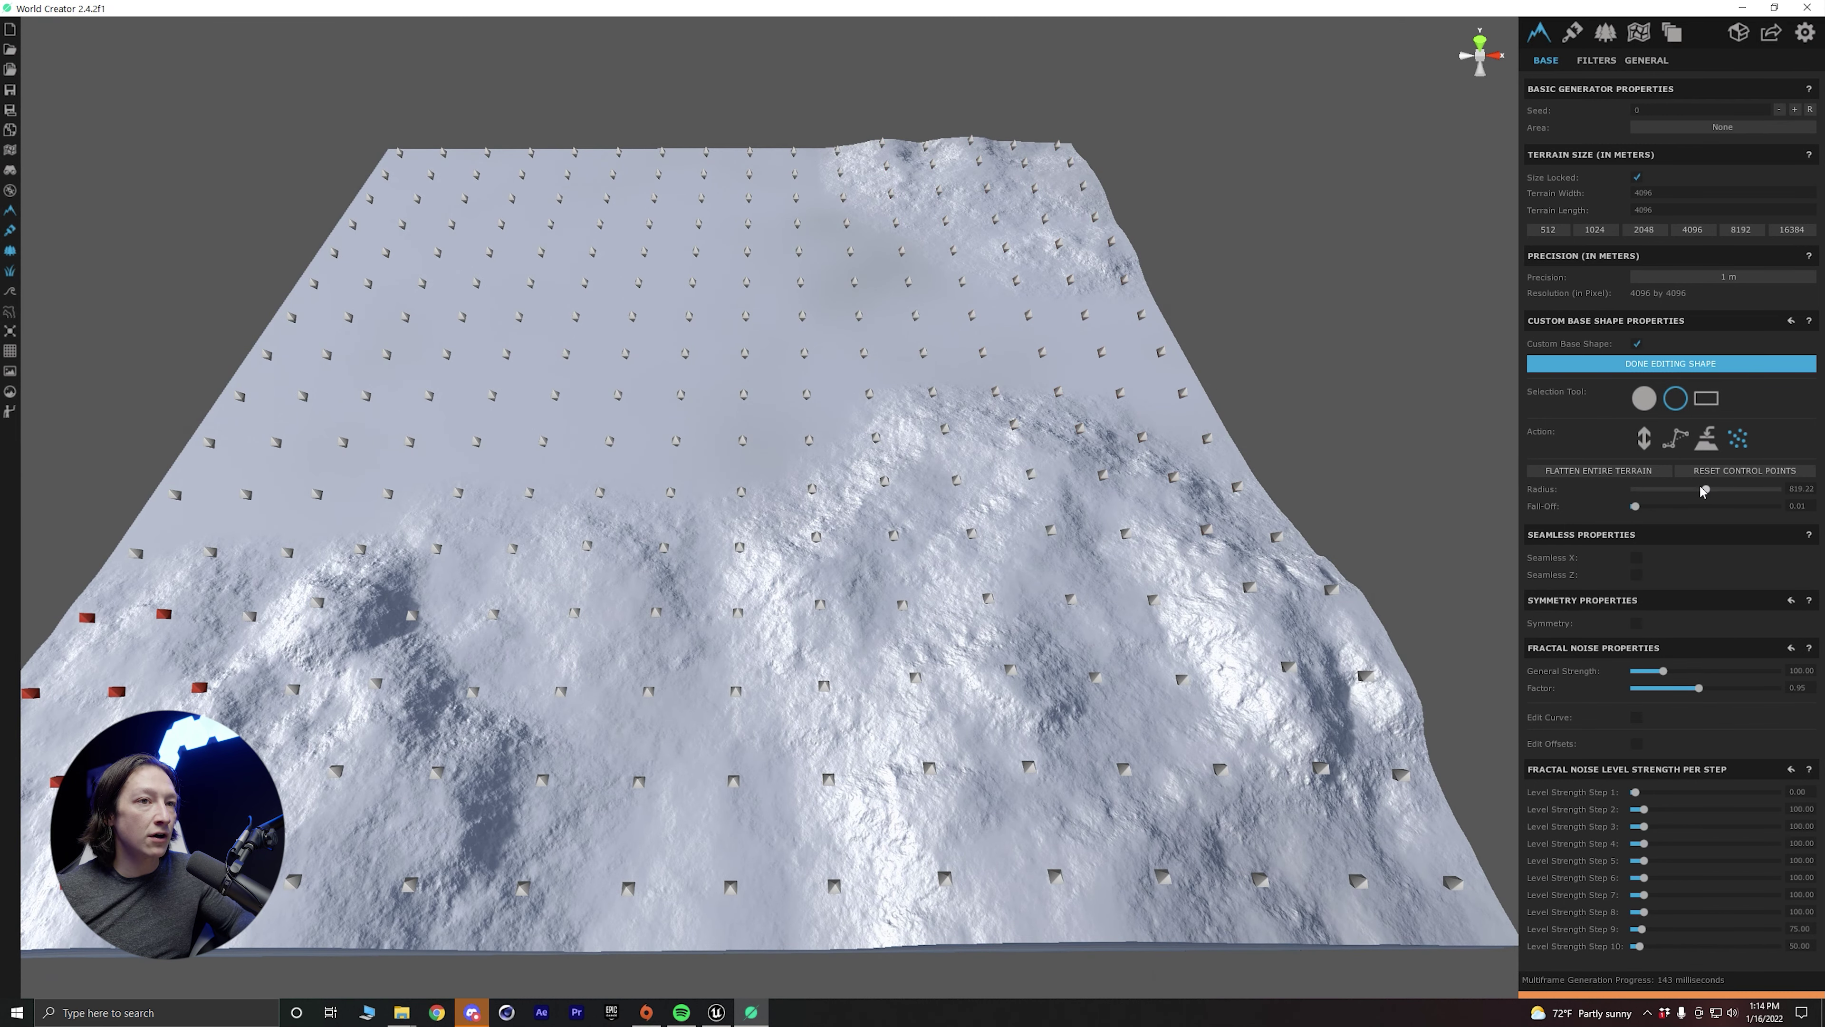
click(1169, 389)
click(1120, 298)
click(805, 179)
click(982, 167)
click(621, 158)
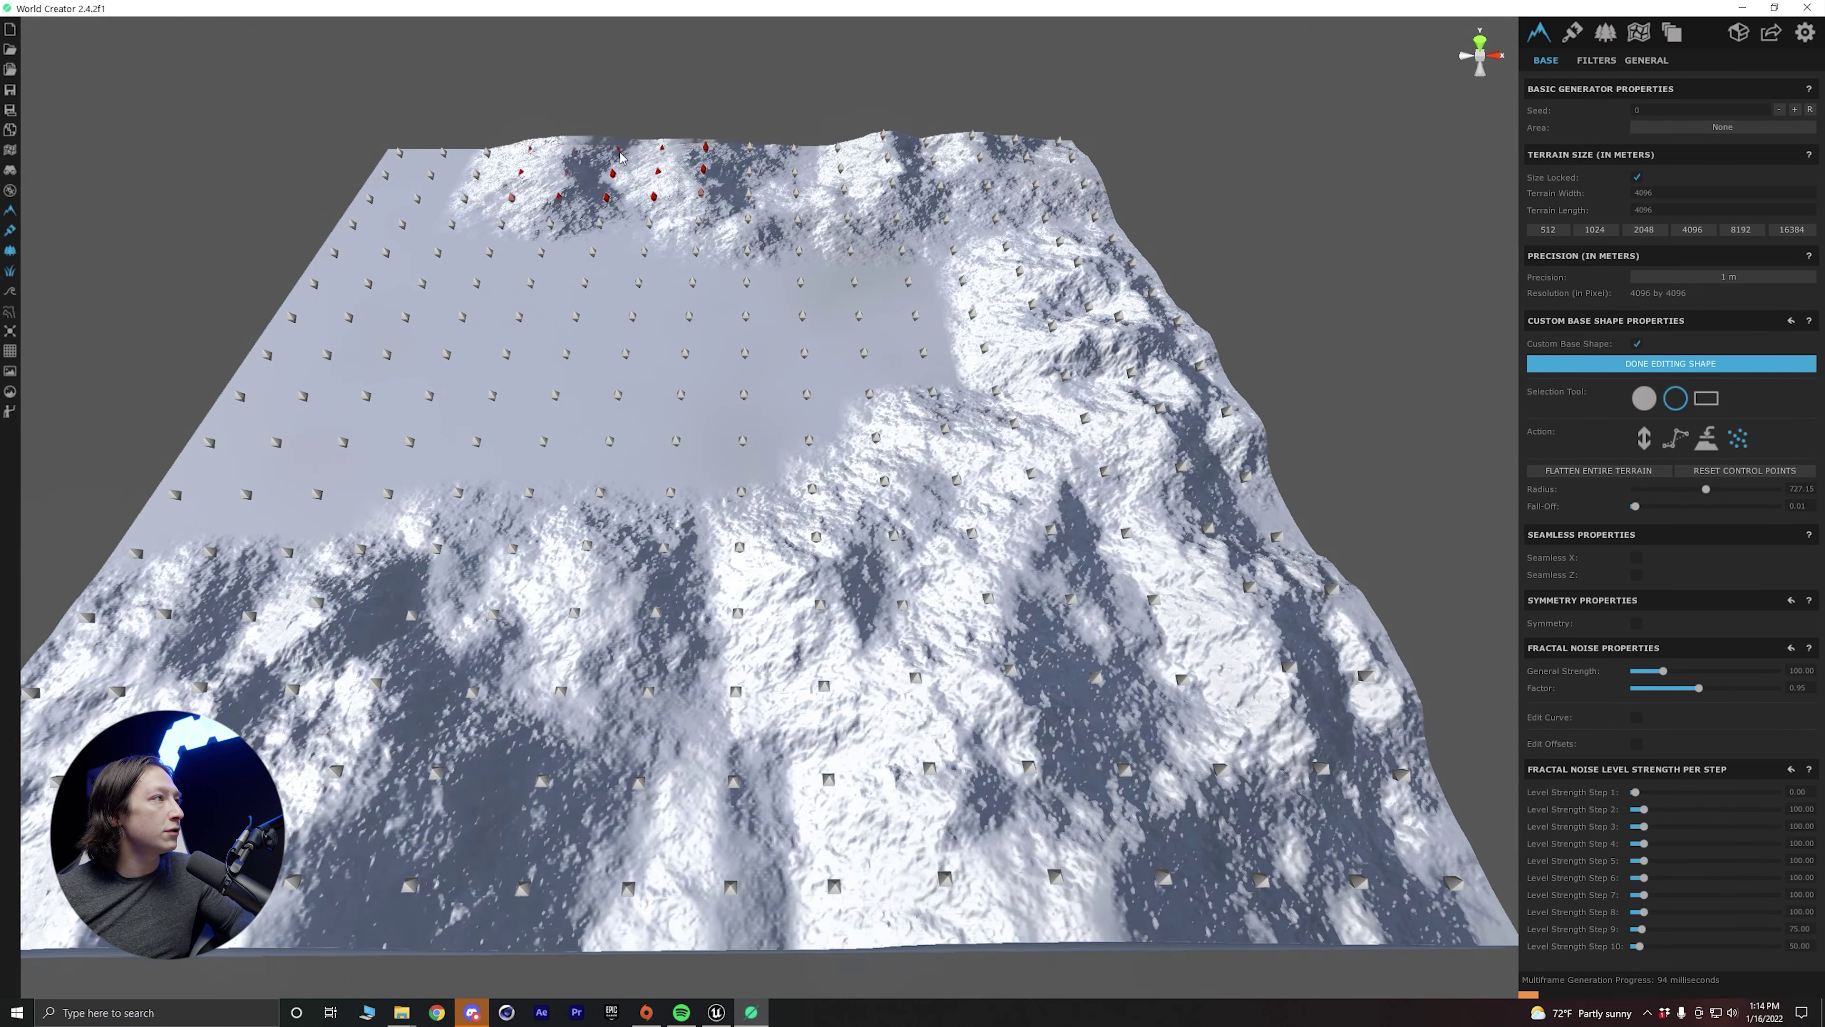
click(492, 170)
Raise random mountains down the terrain's left side, undoing the first attempt and raising it again.
click(310, 285)
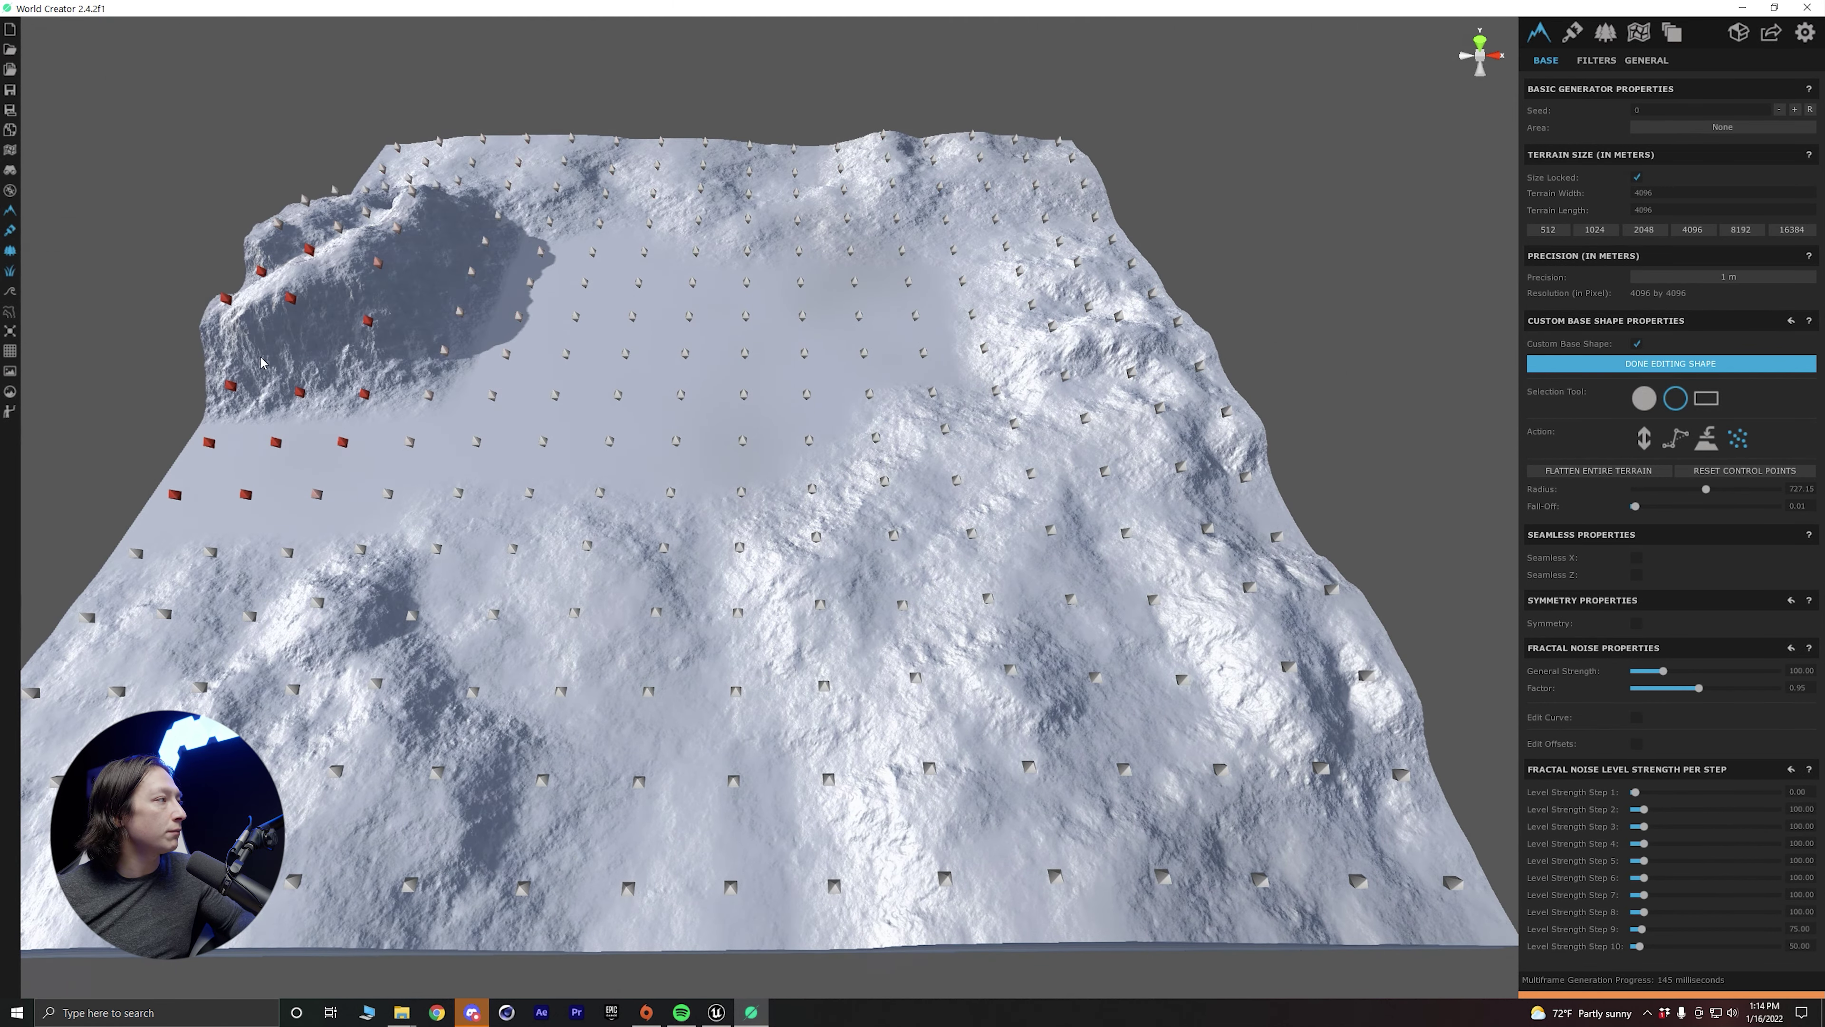
key(ctrl+z)
click(306, 298)
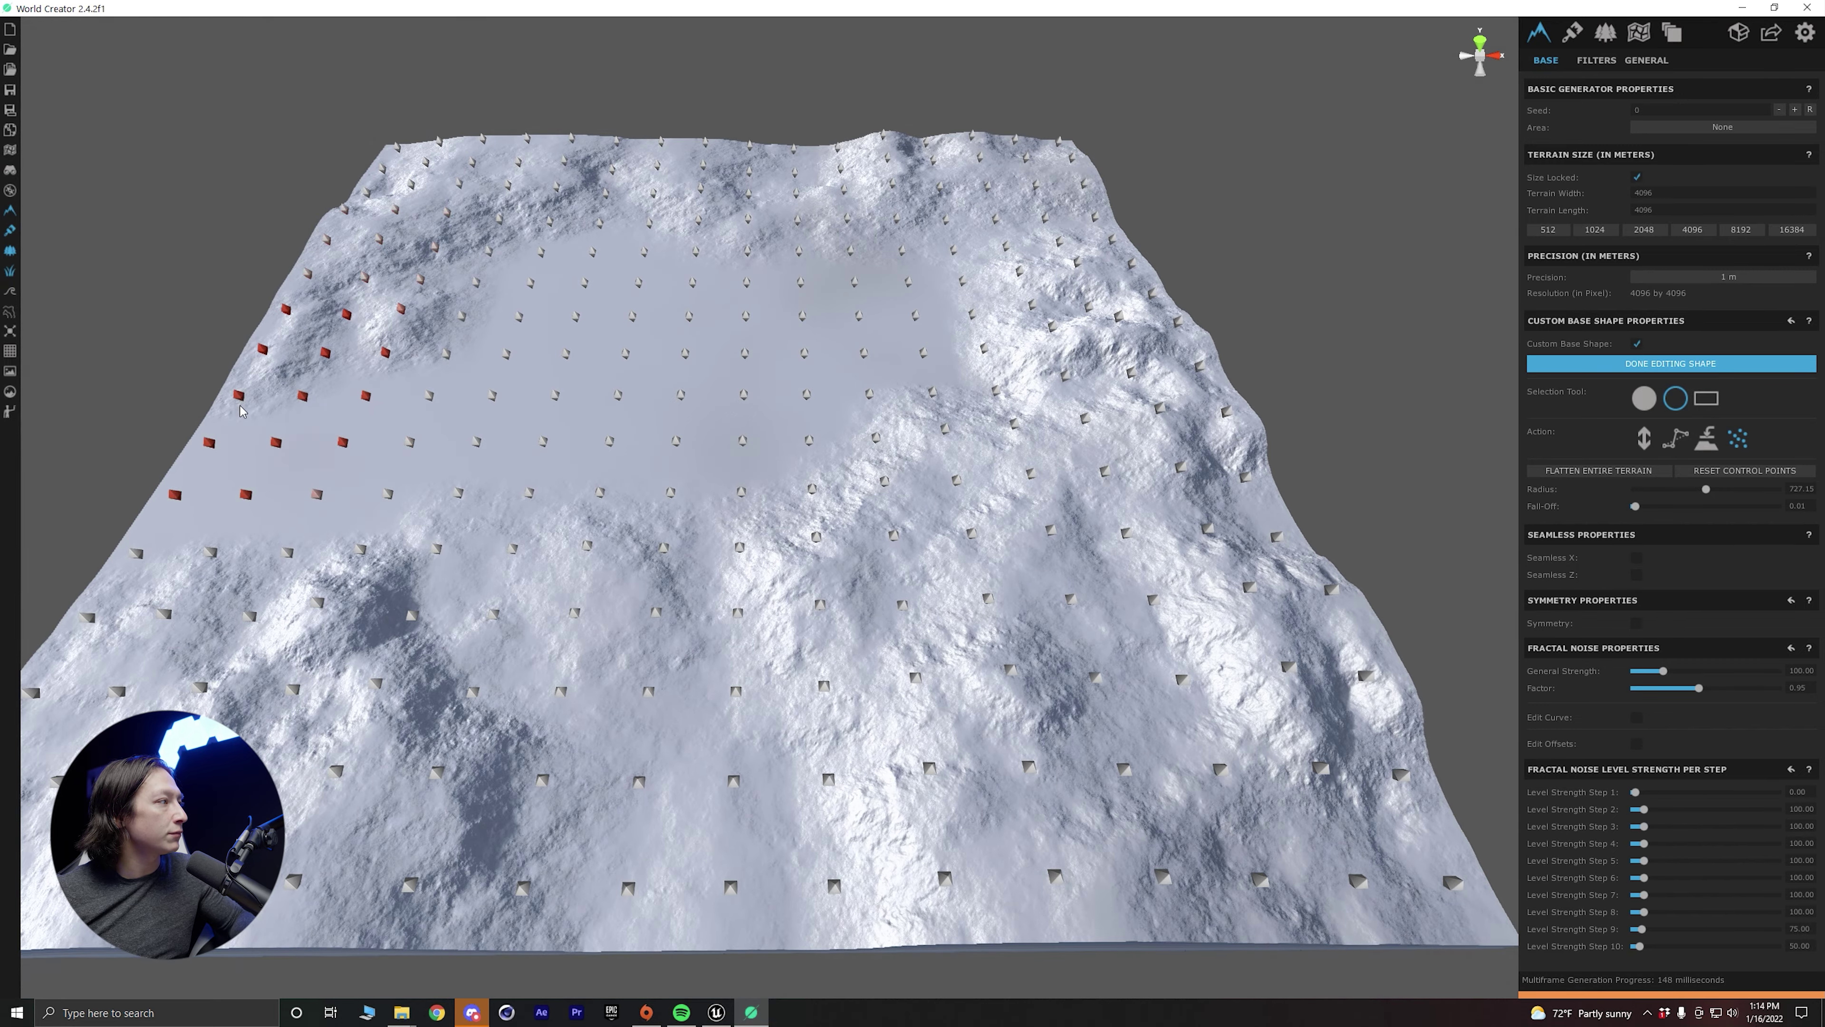
click(223, 431)
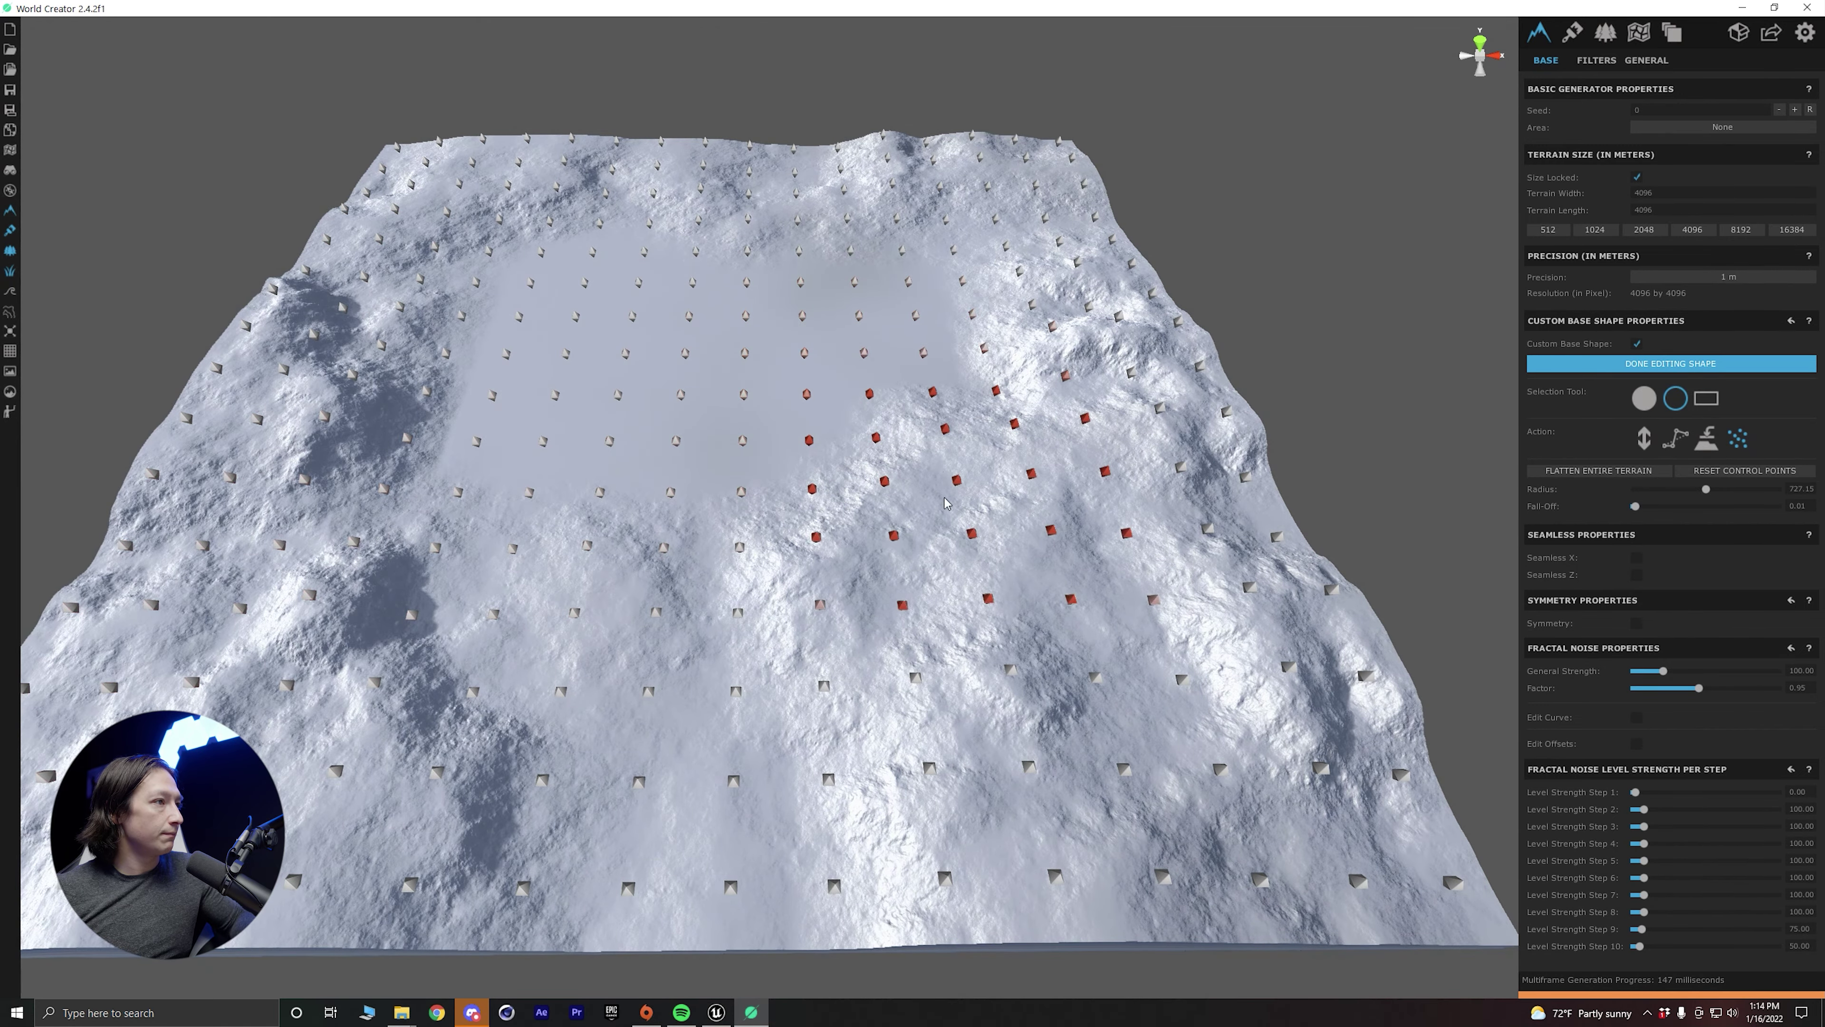
Fill the remaining flat middle of the terrain with random mountains.
click(945, 498)
click(663, 516)
click(571, 341)
click(593, 243)
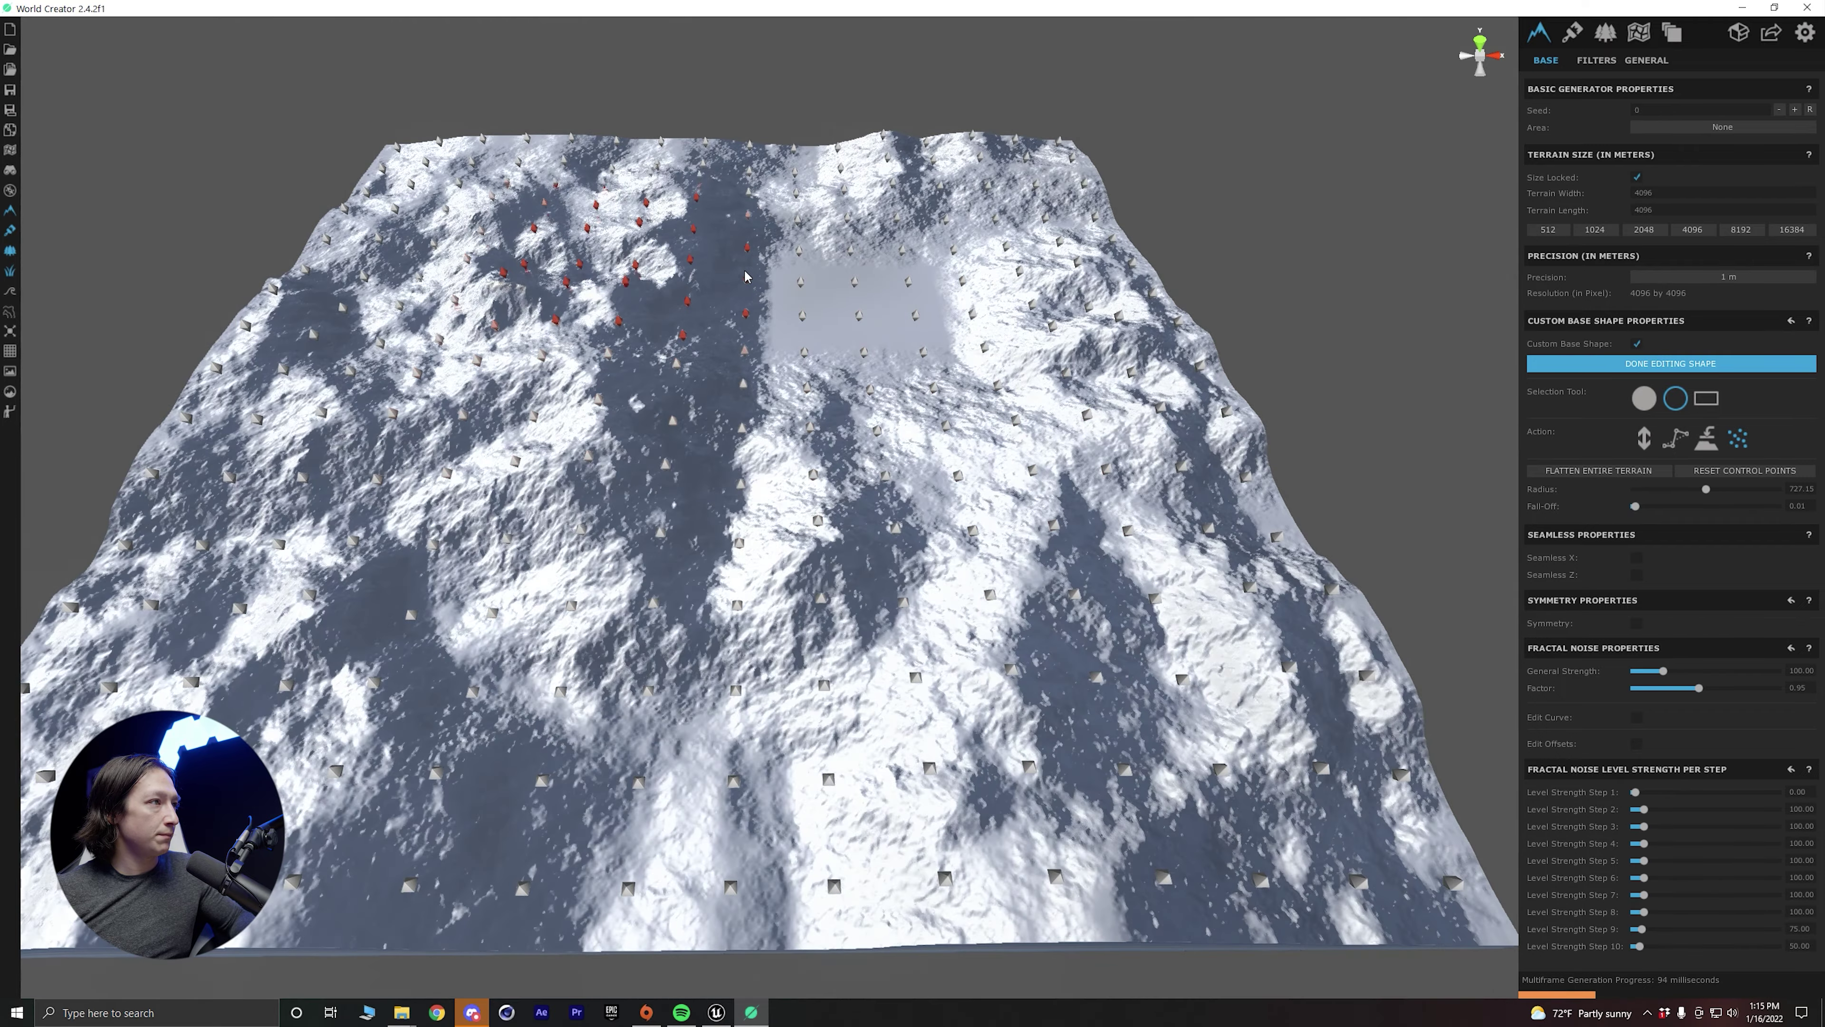
click(906, 279)
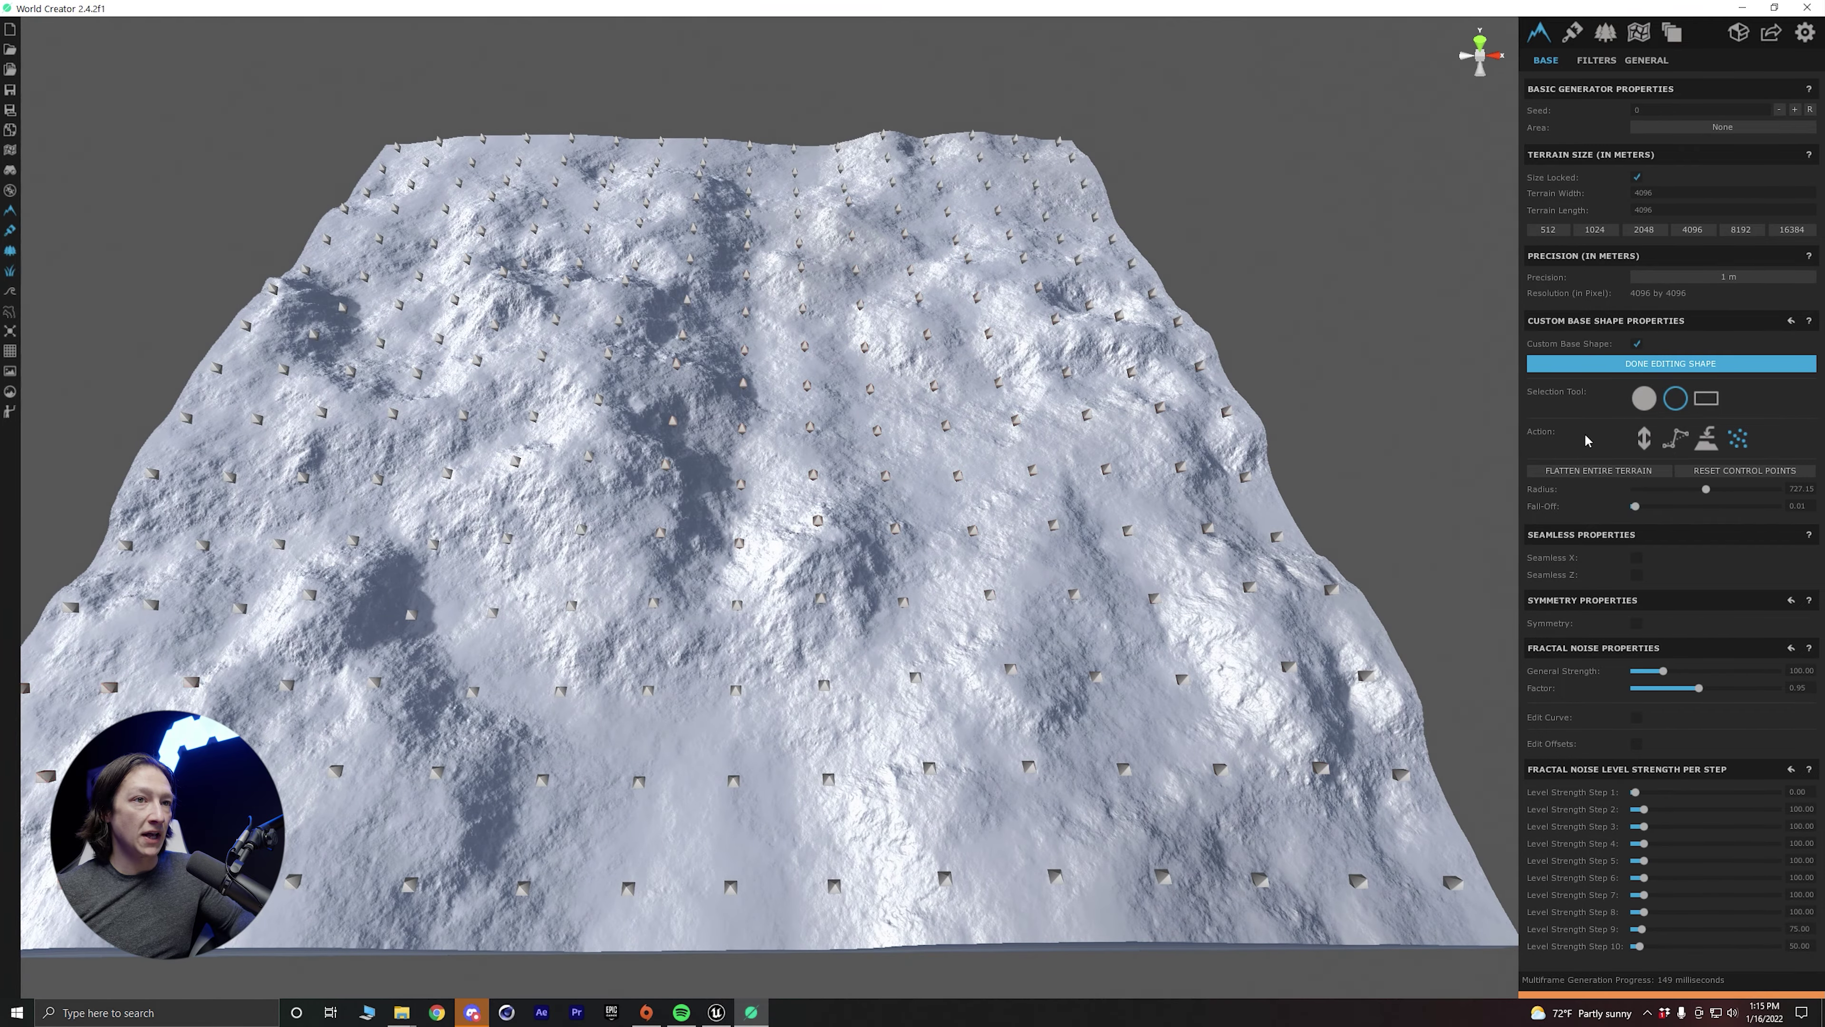
Flatten a broad area in the middle of the terrain with the flatten action, leaving mountains around all four sides.
click(1712, 444)
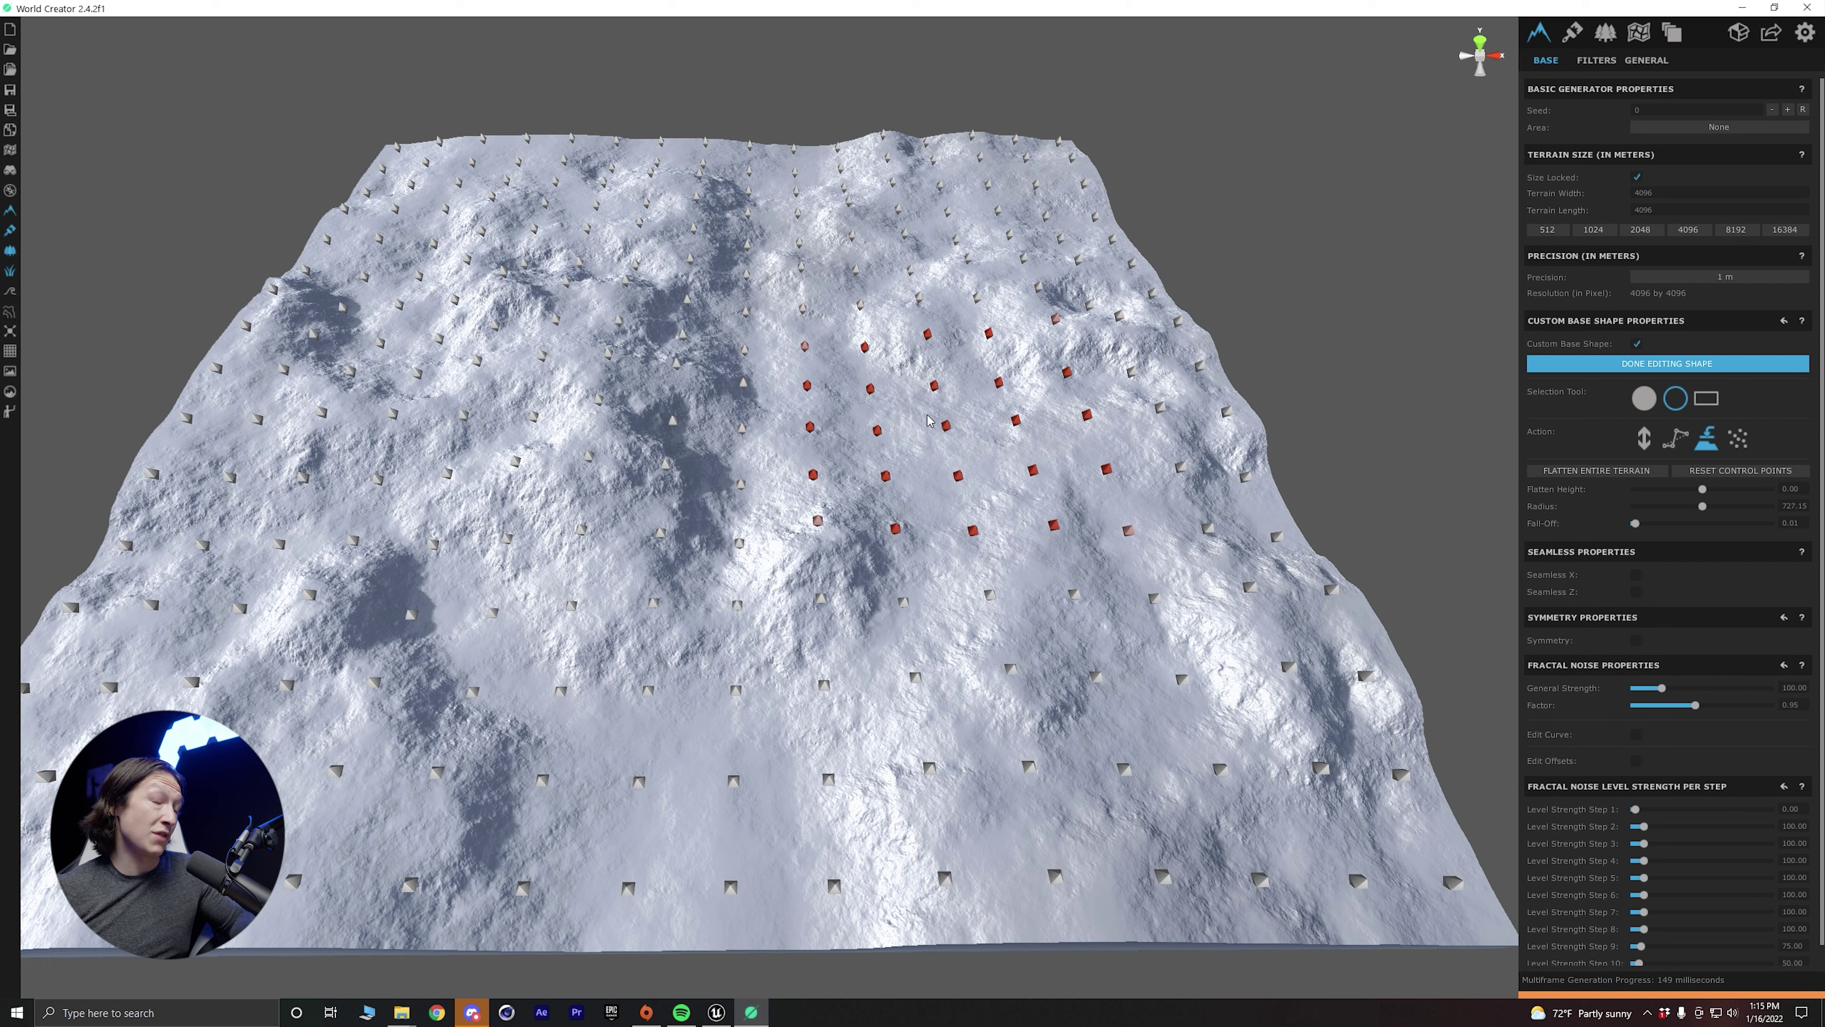
drag(927, 421, 952, 166)
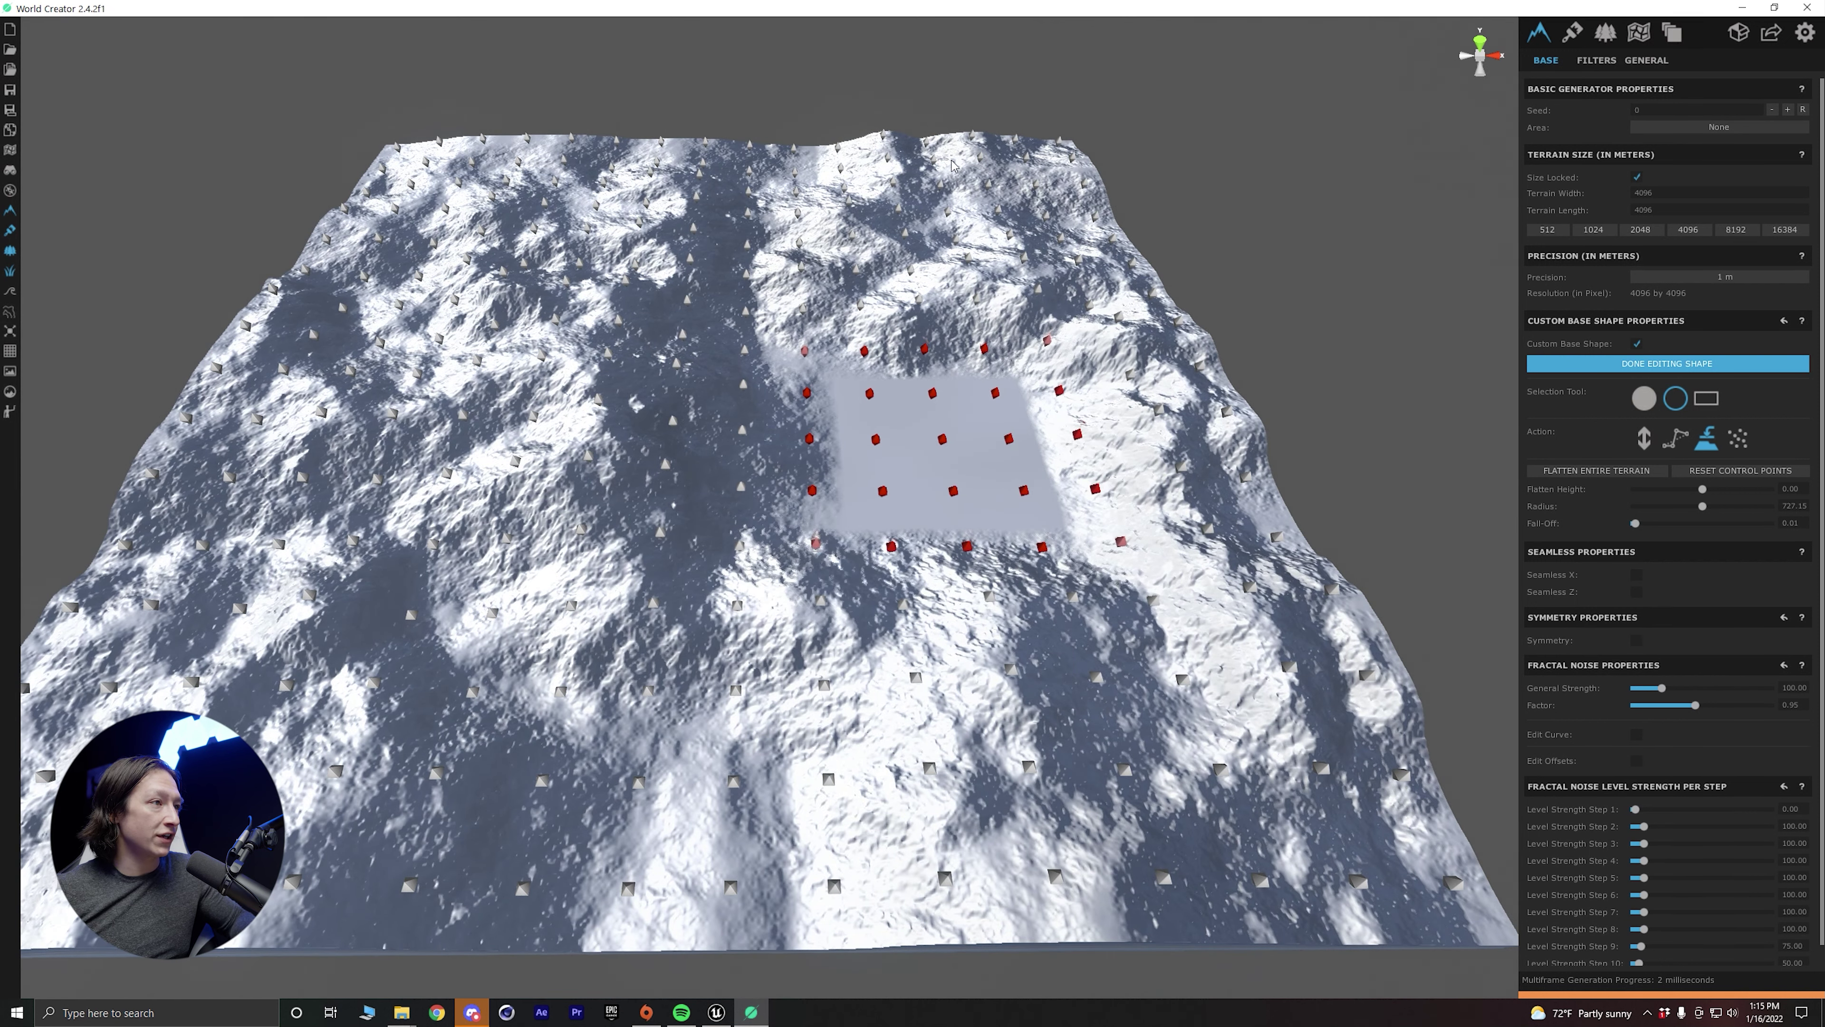
click(744, 438)
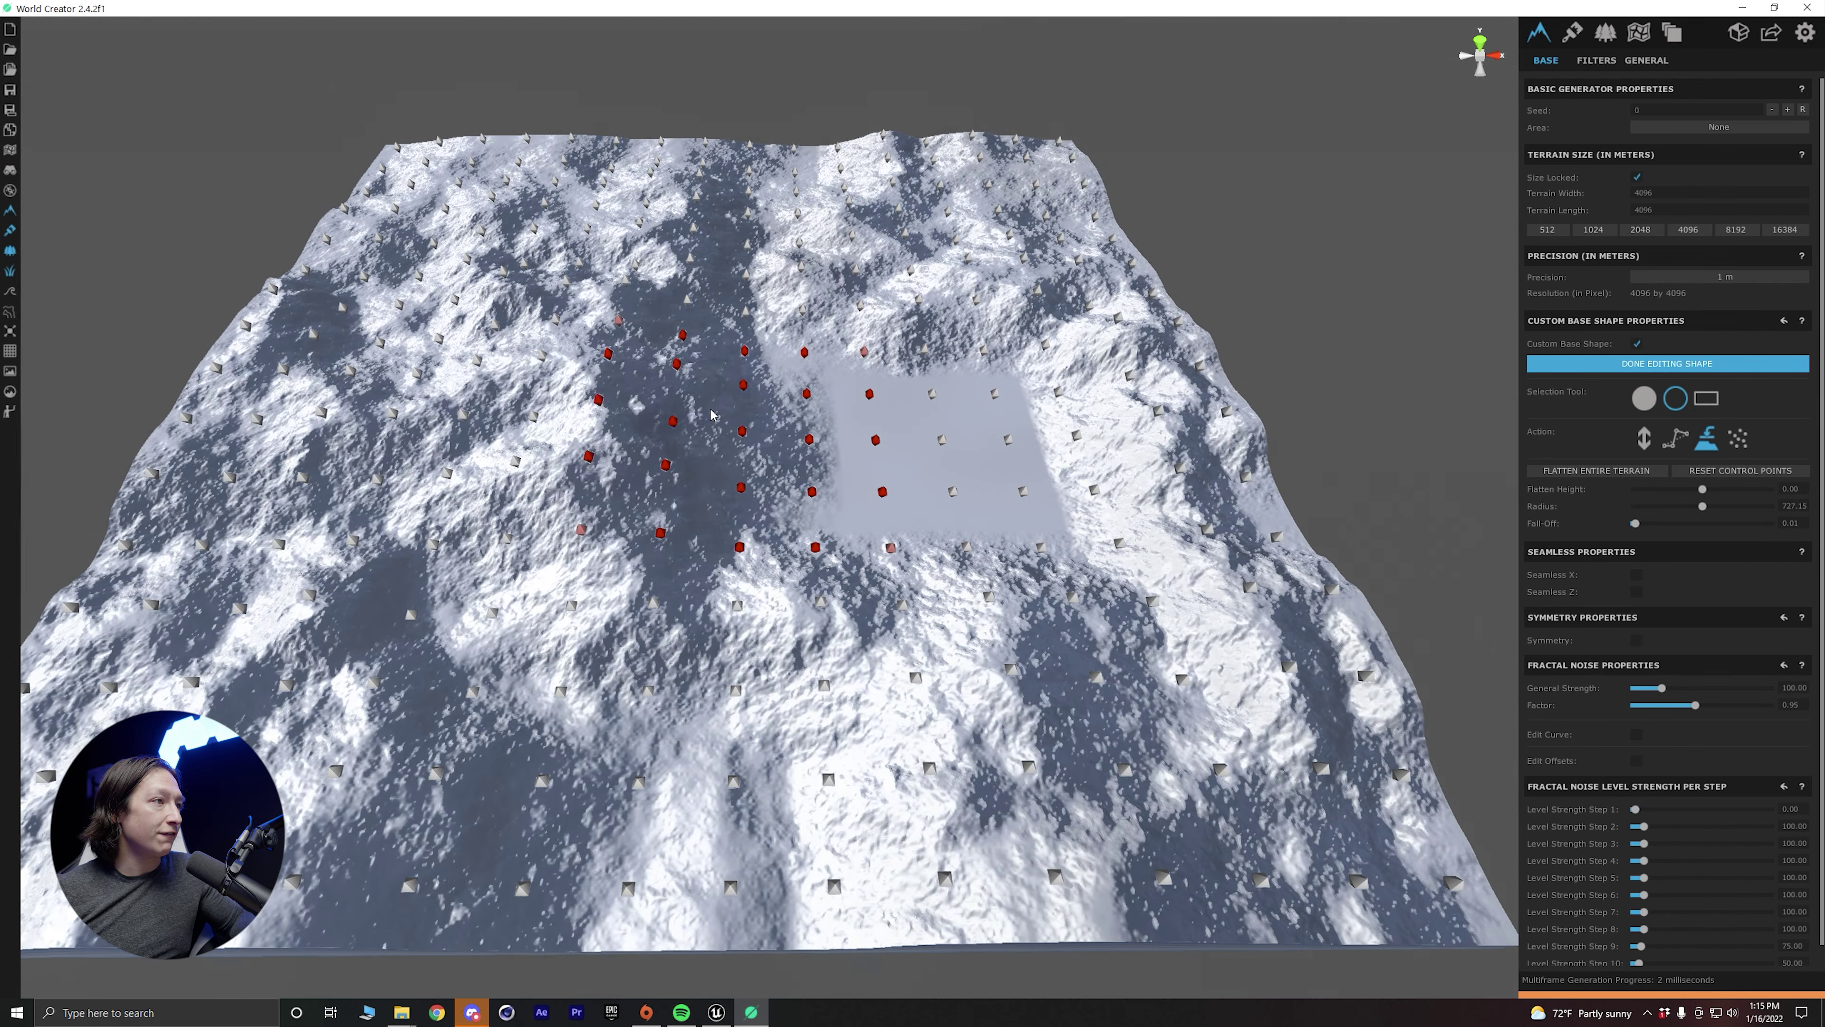
click(607, 451)
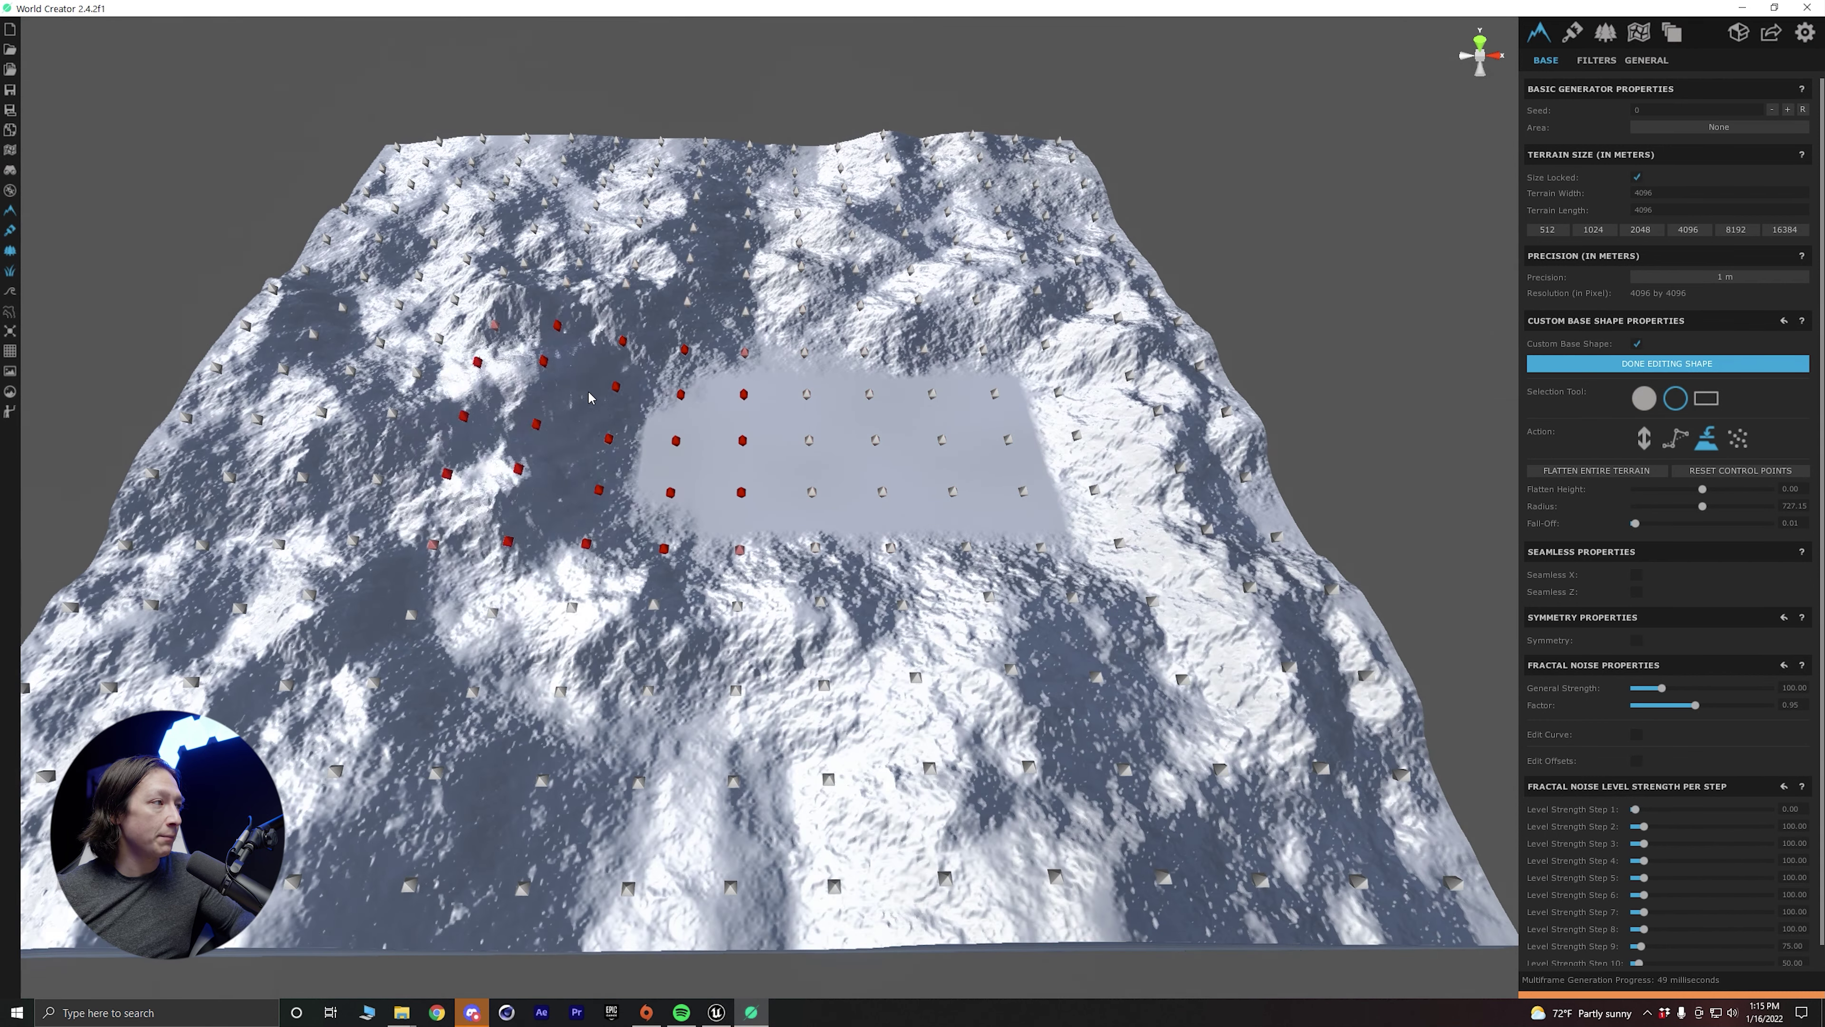
click(658, 353)
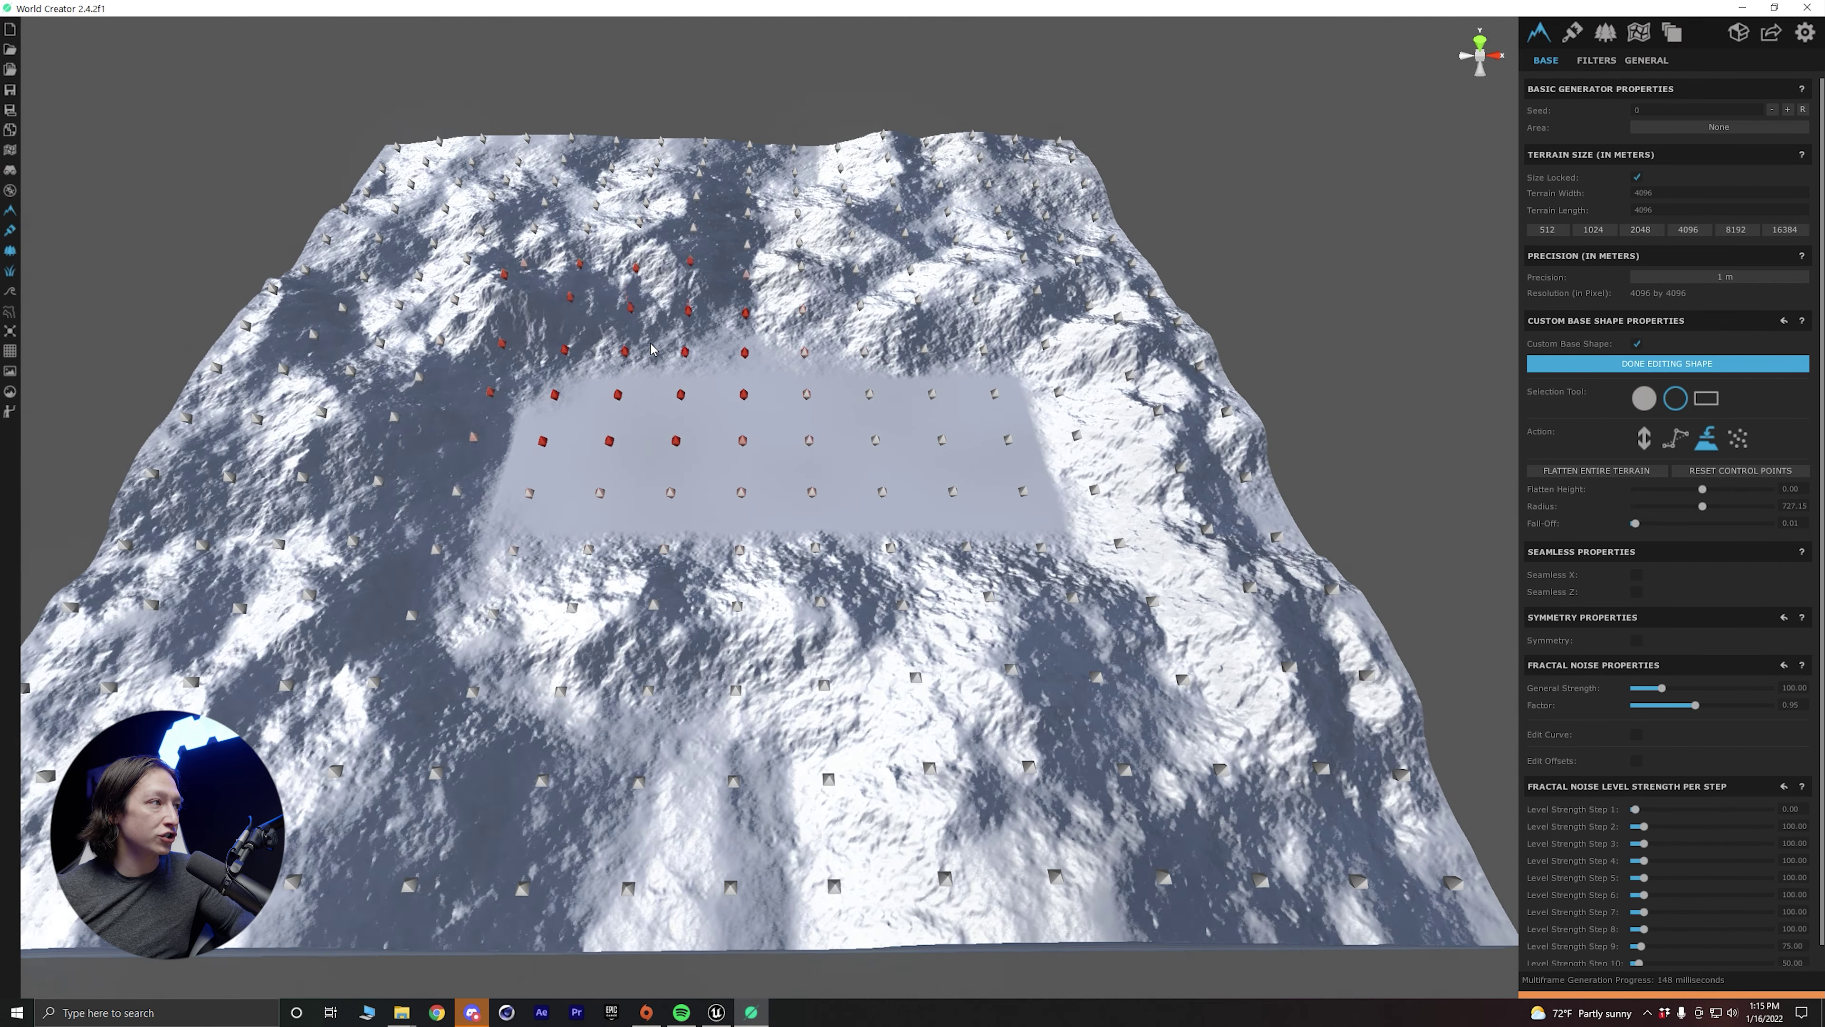
click(594, 544)
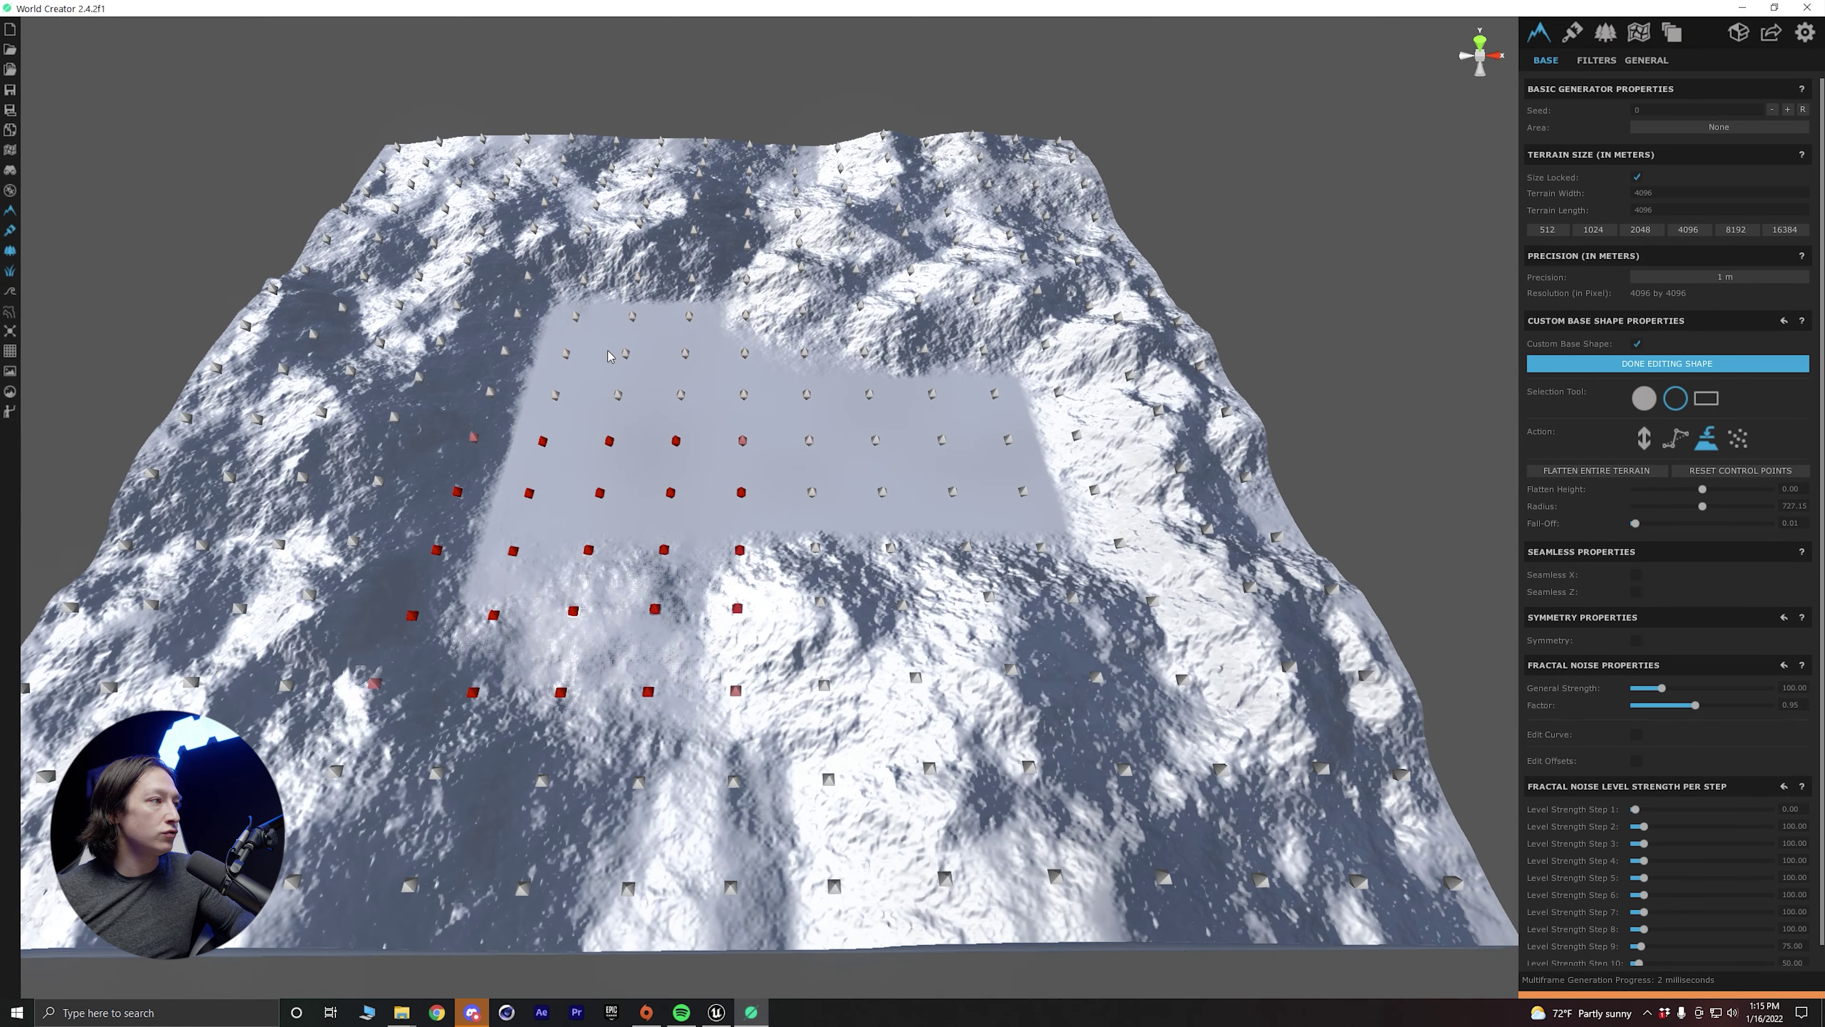
click(745, 430)
drag(746, 430, 748, 395)
drag(984, 625, 962, 382)
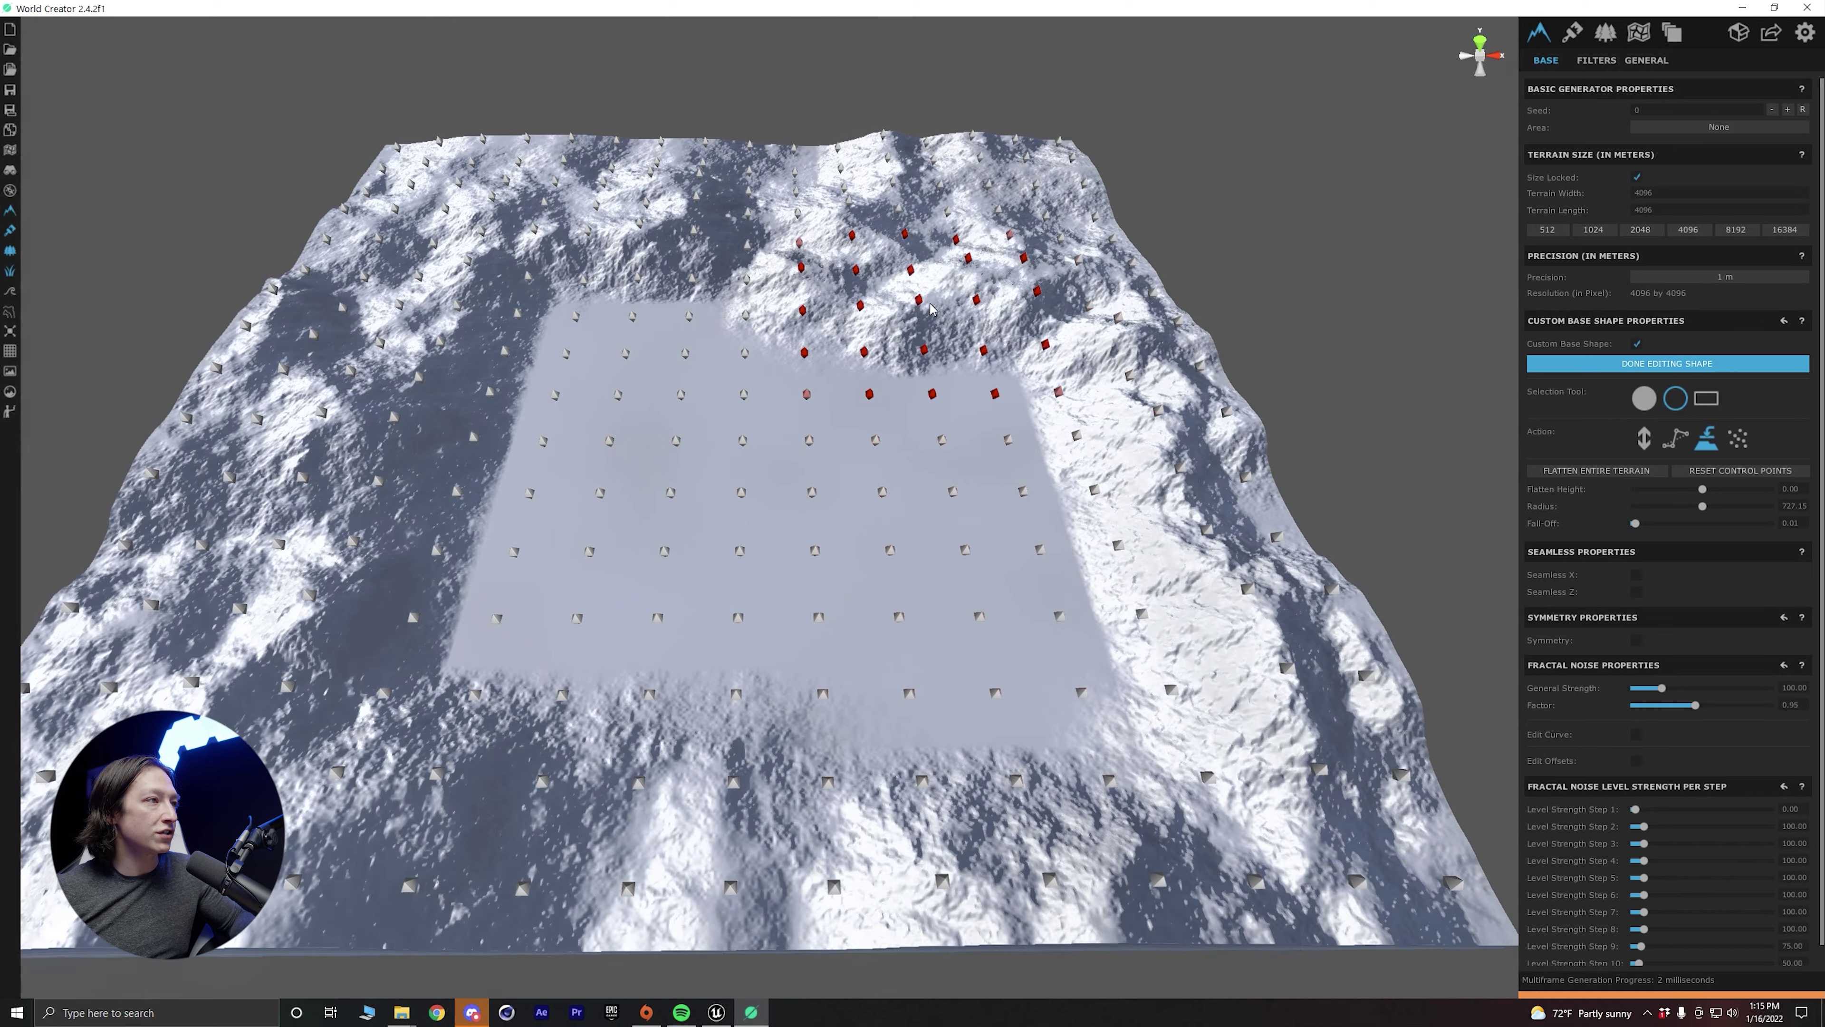
click(744, 299)
click(745, 299)
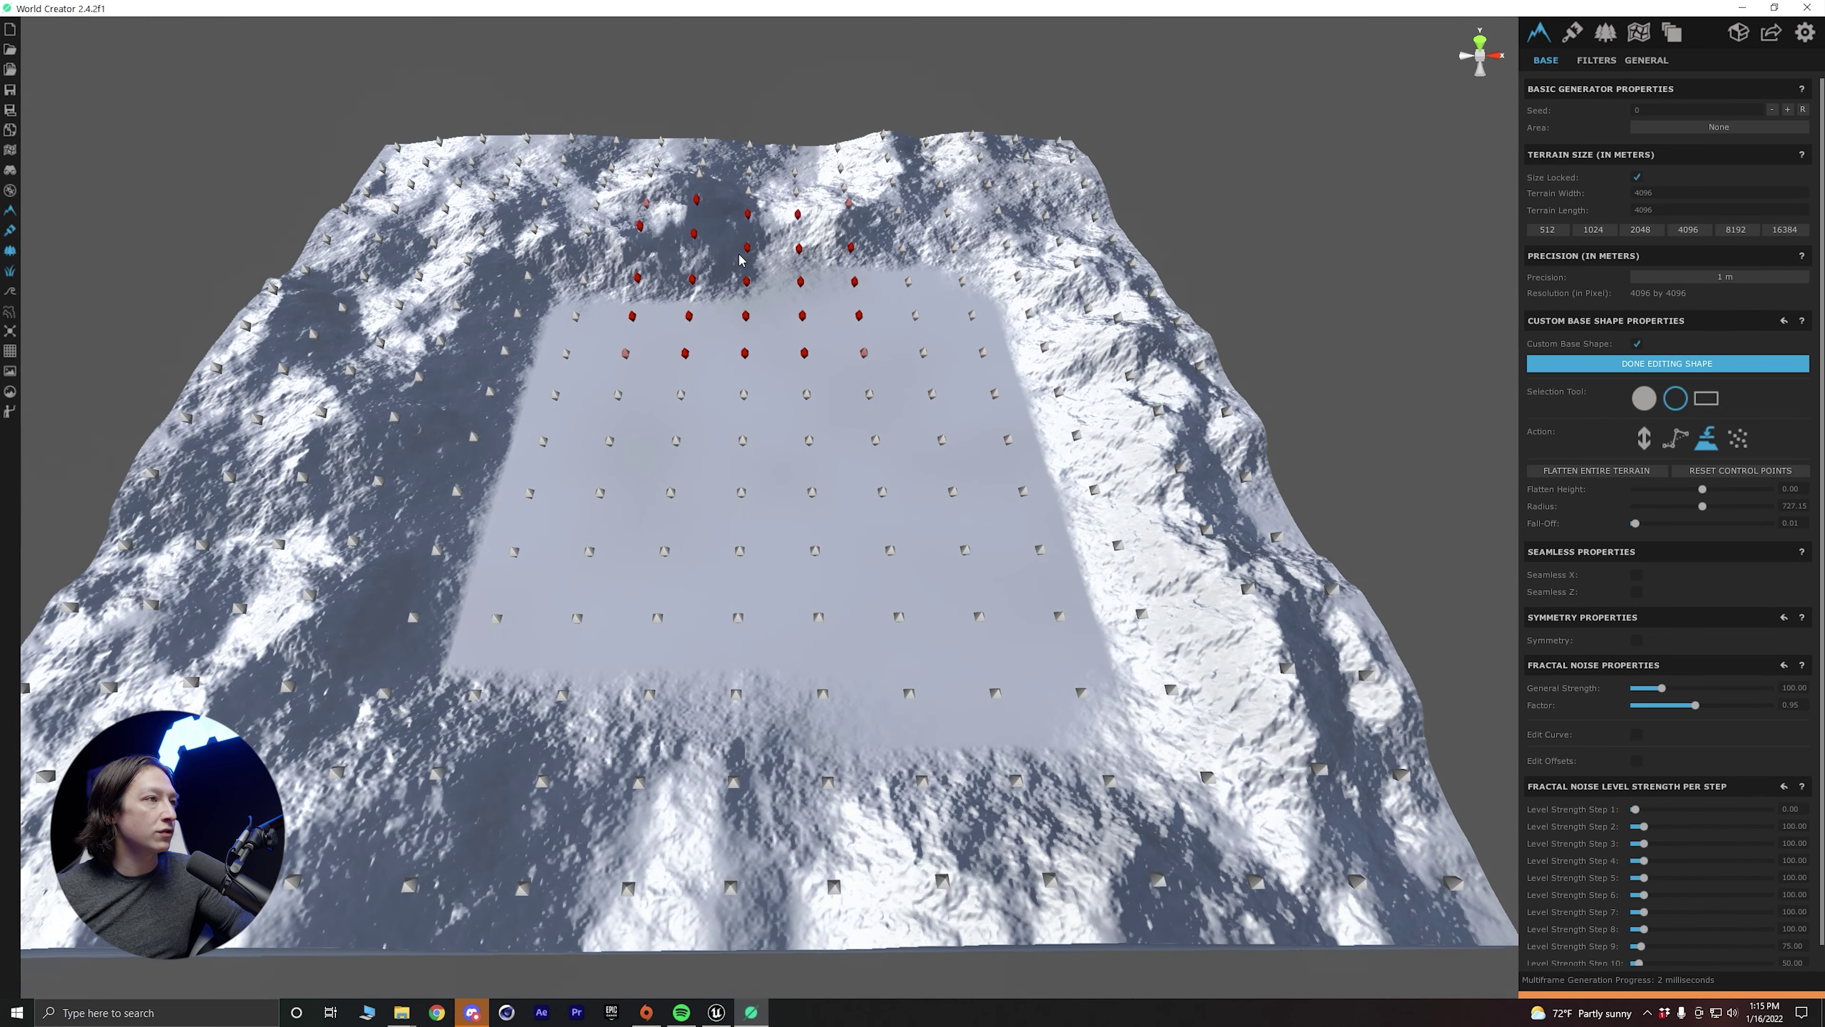
Enlarge the selection radius and lower the flat central area into a deep basin with the raise/lower action.
click(1644, 436)
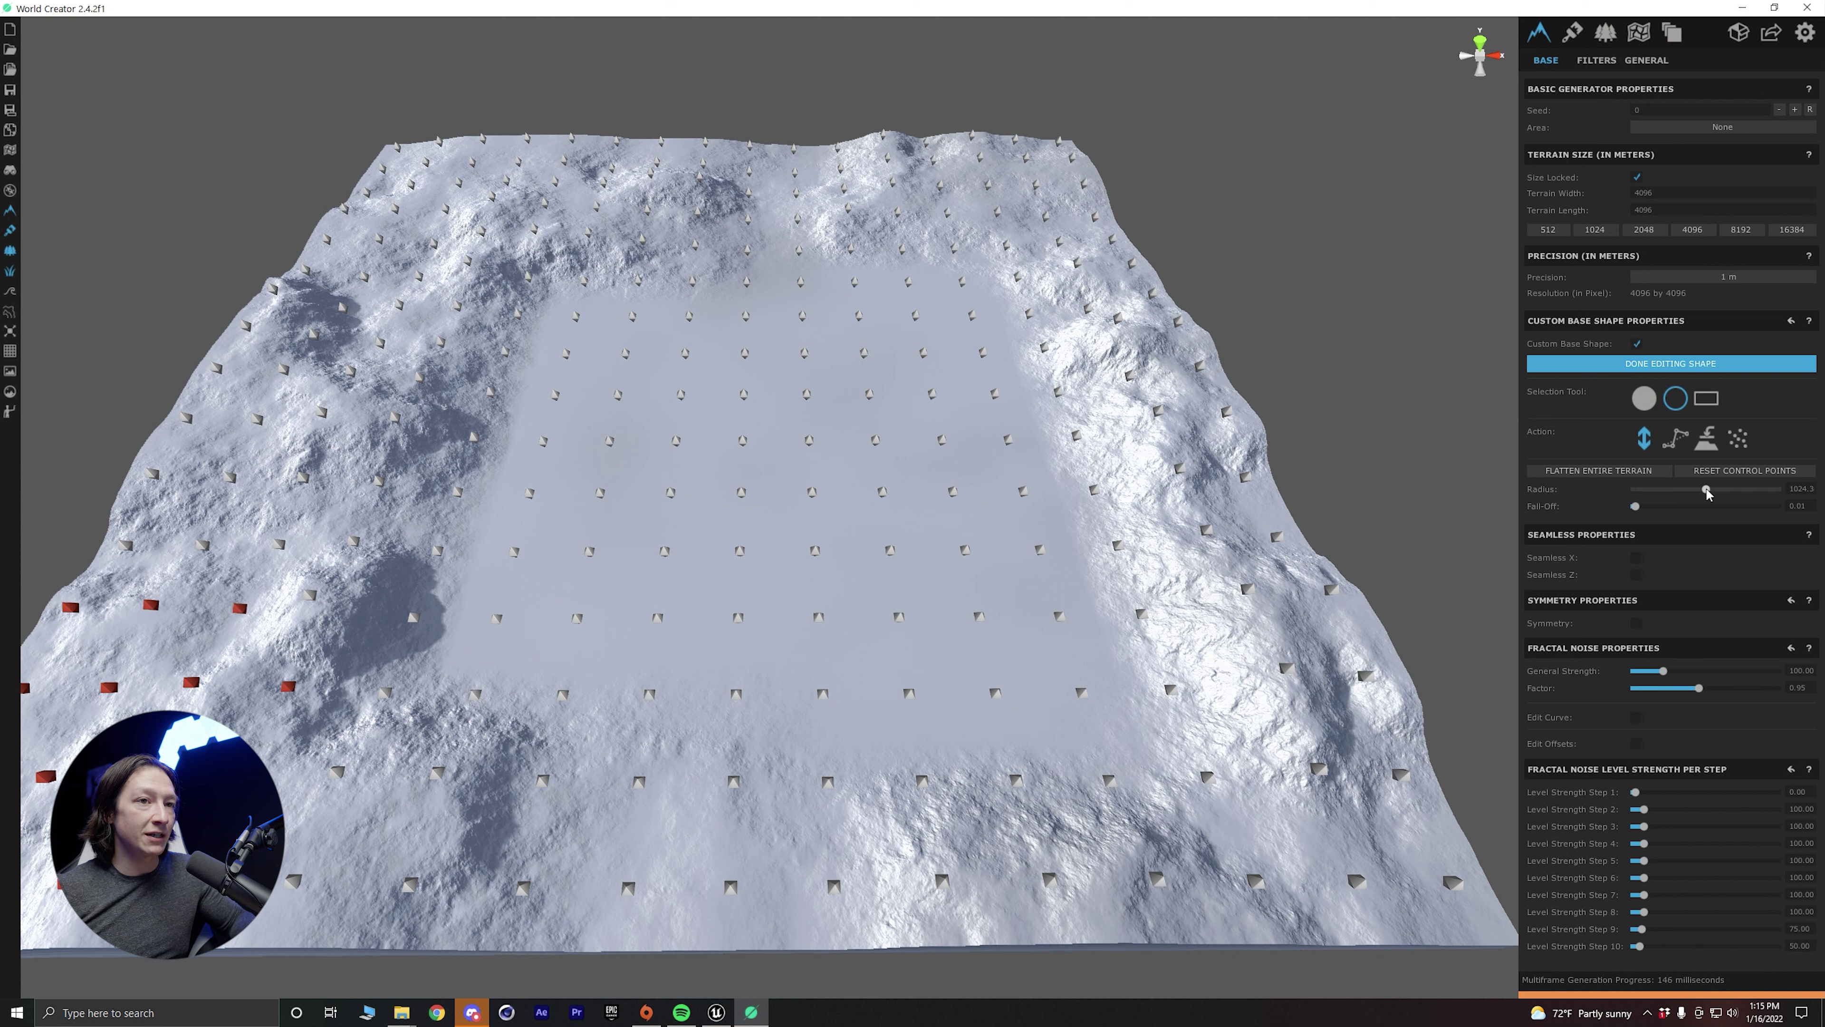
click(826, 450)
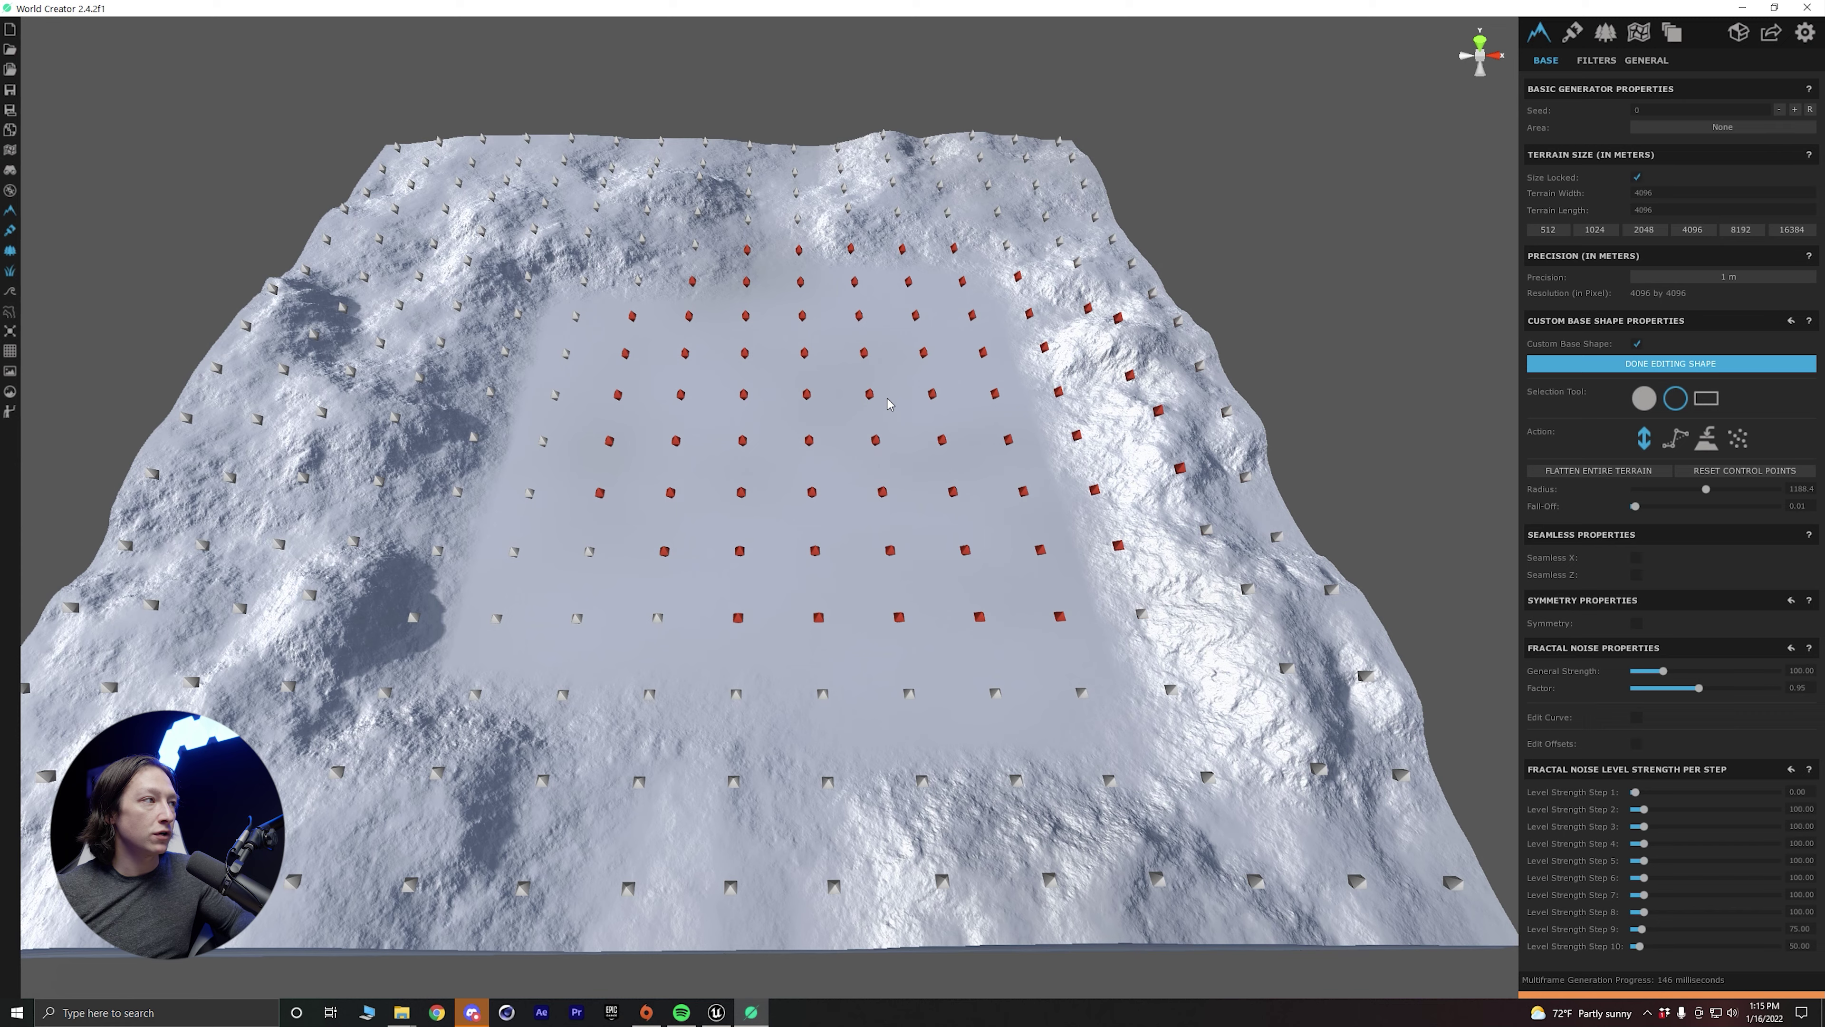
drag(888, 404, 877, 421)
click(701, 459)
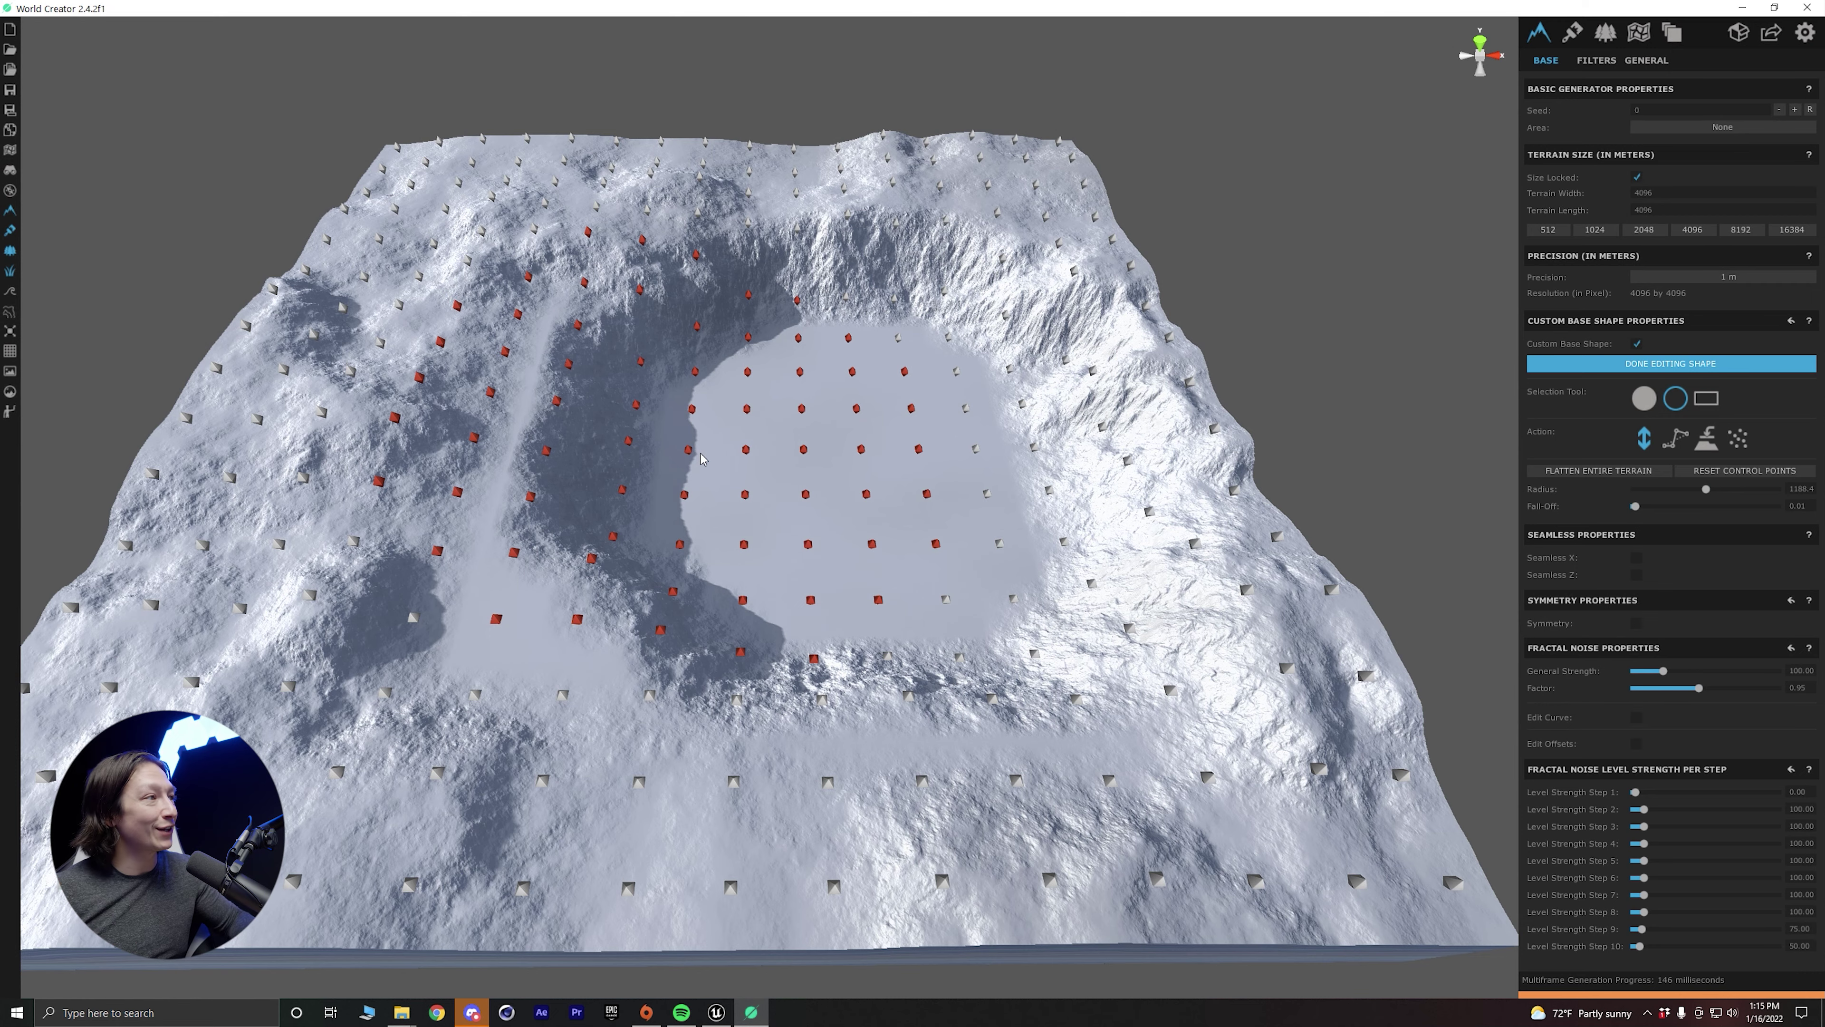
Reduce the selection radius and flatten a strip of ground along the basin's left rim.
right_drag(632, 439, 655, 401)
scroll(591, 400, up, 3)
key(w)
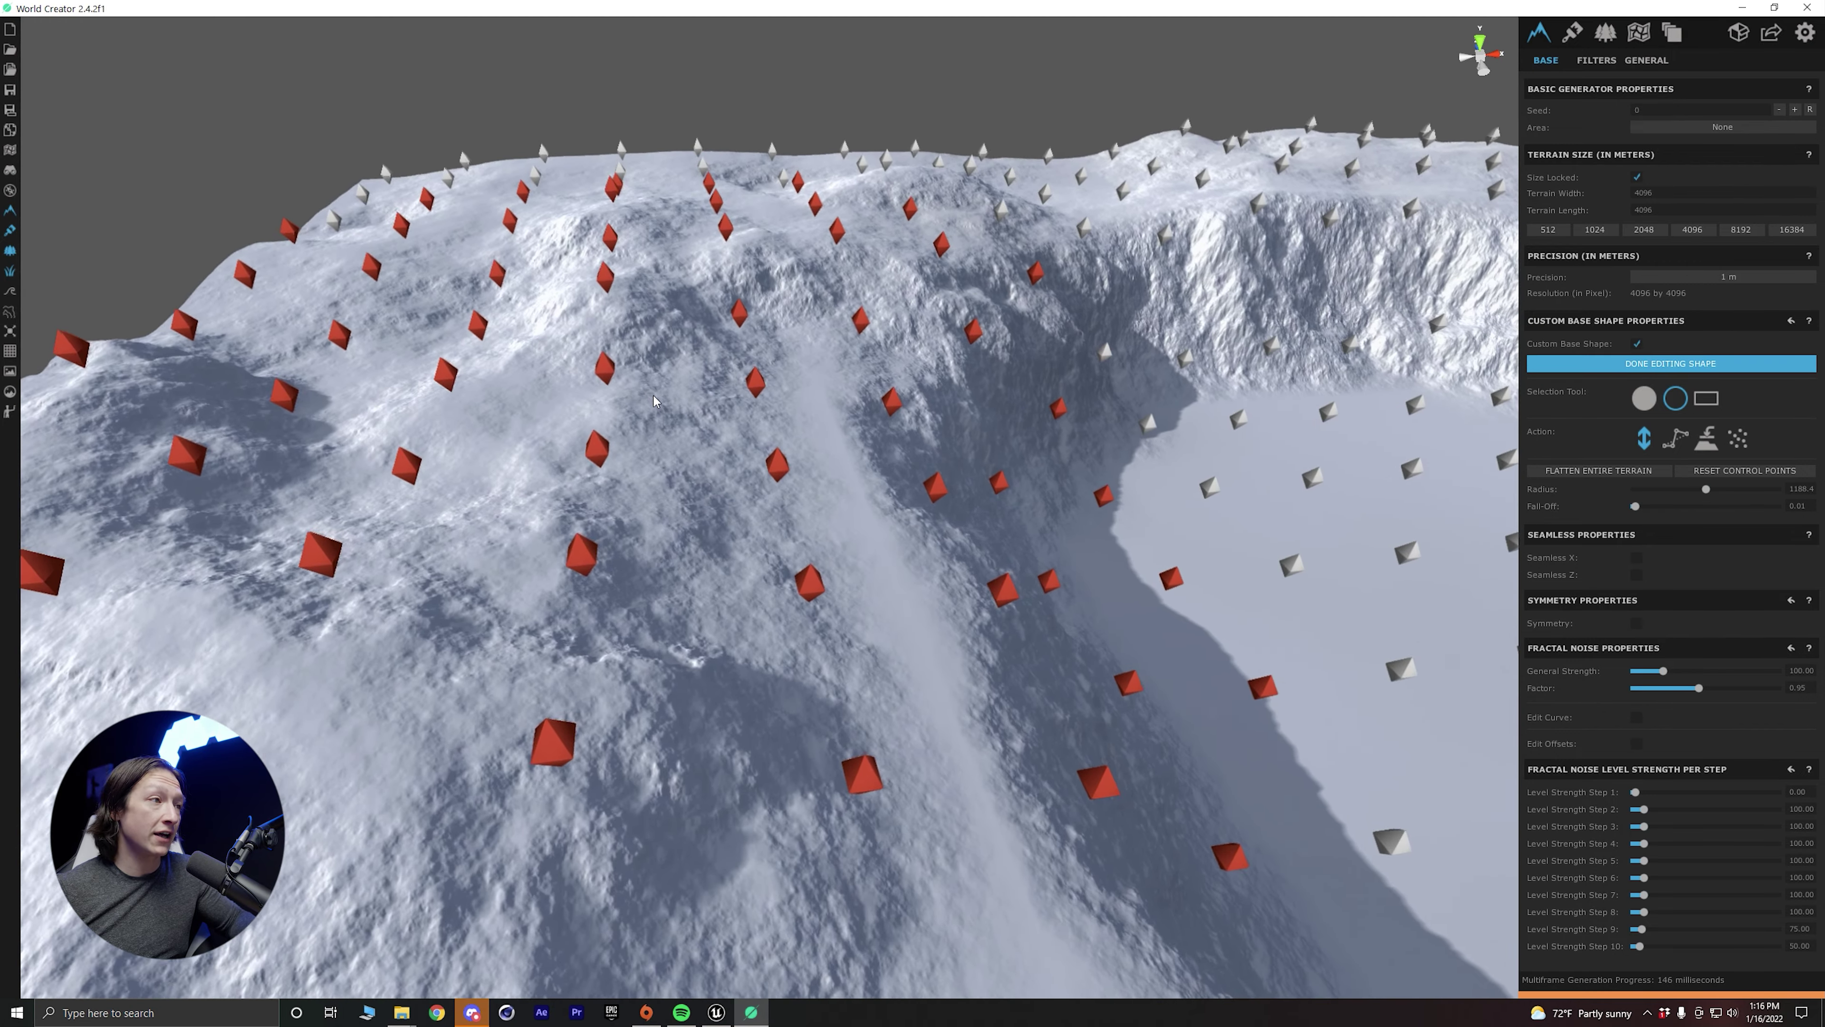
right_drag(655, 401, 600, 543)
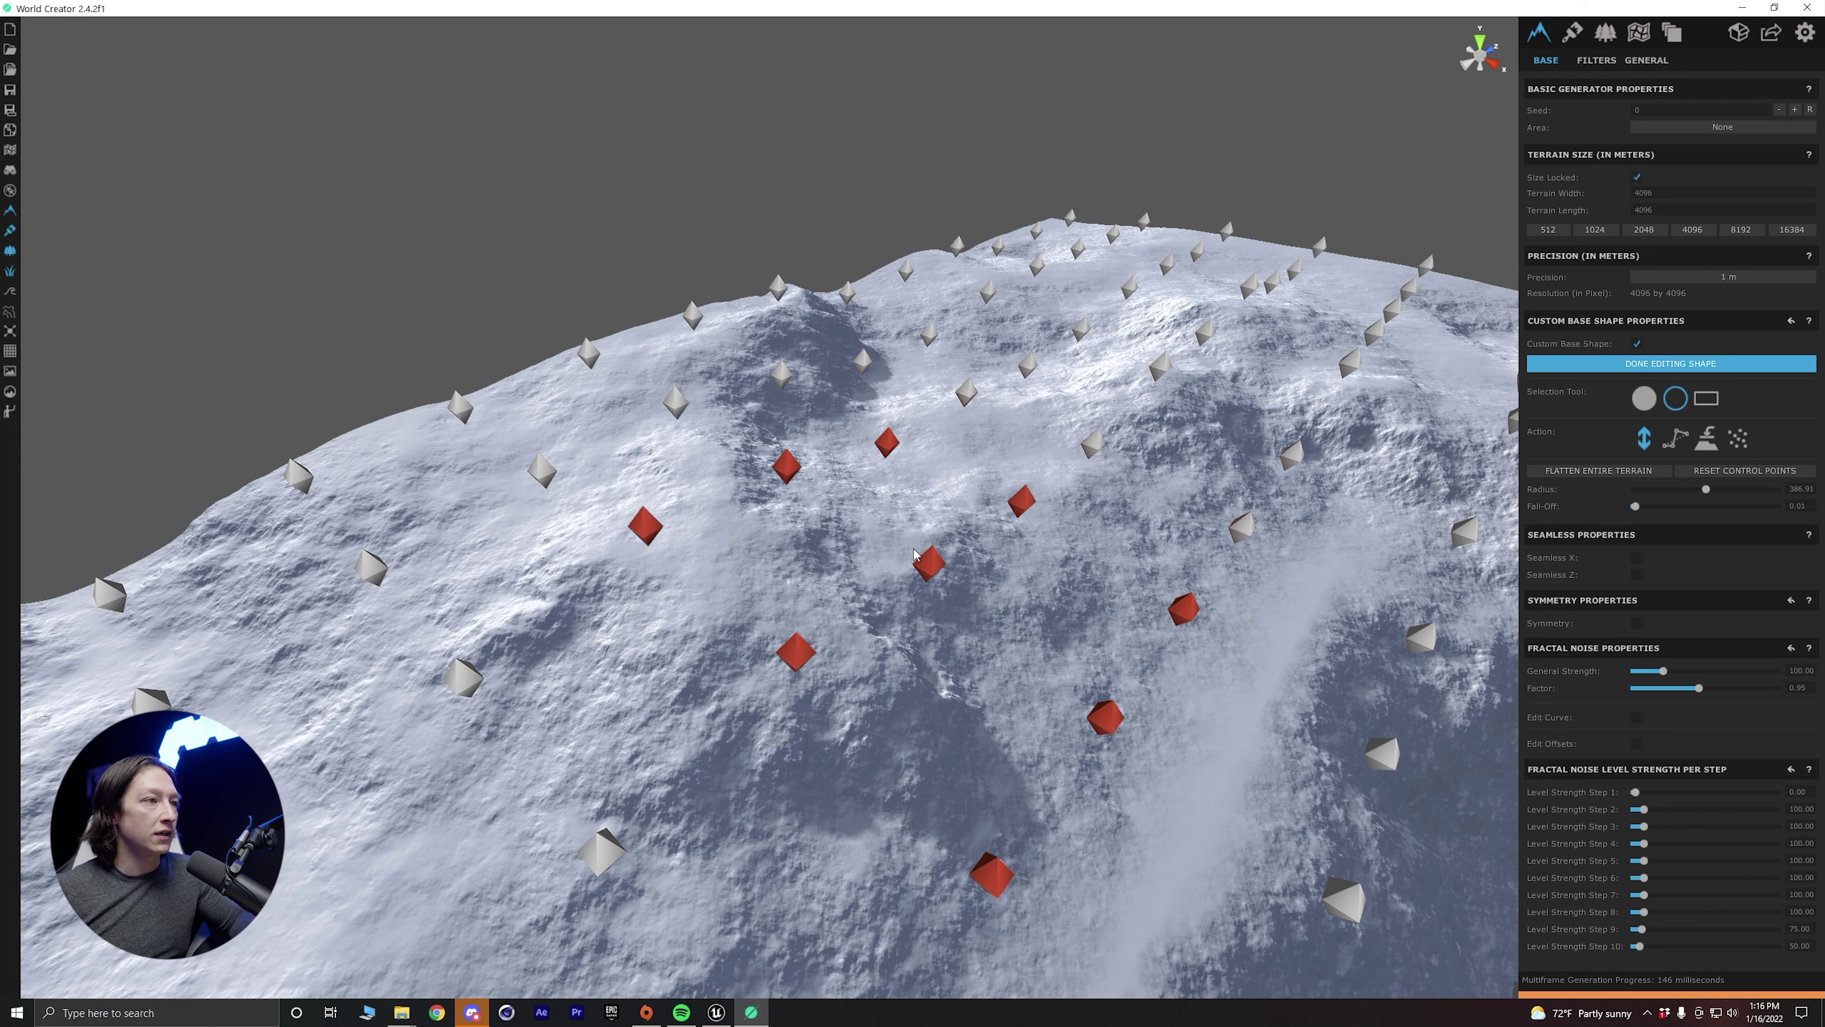
click(1711, 440)
click(1026, 540)
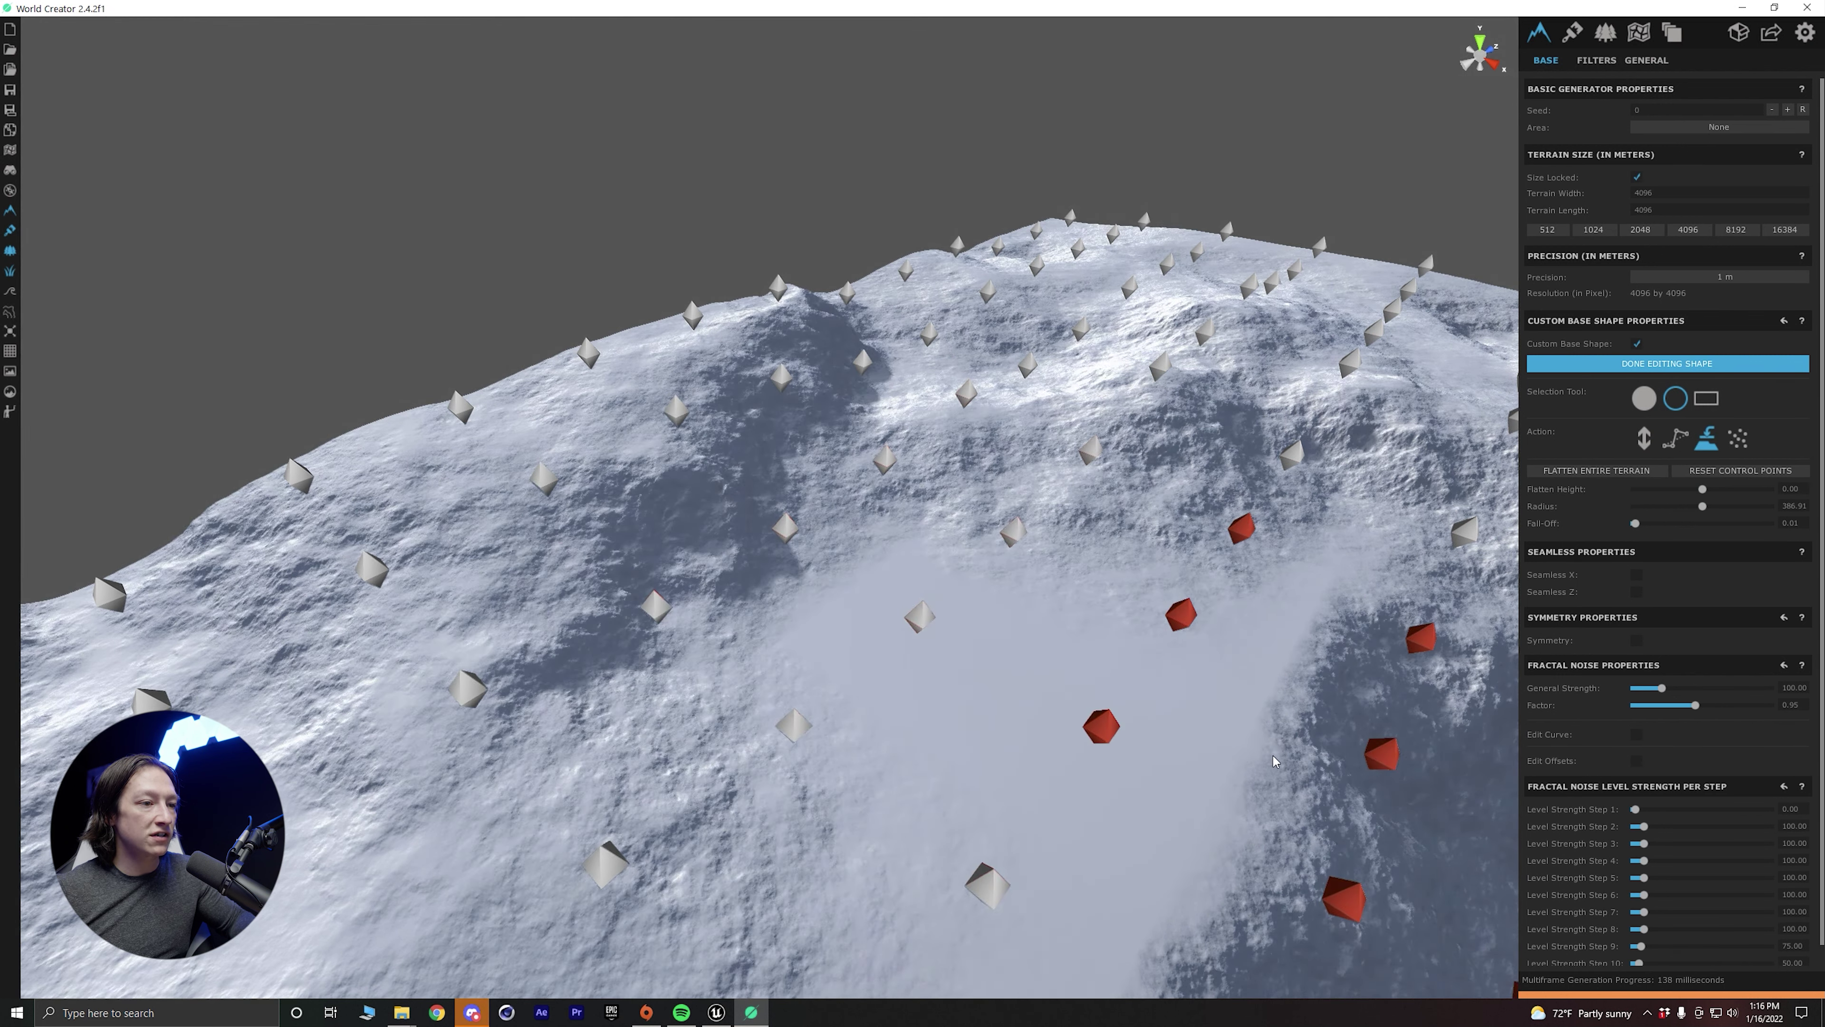
right_drag(1214, 701, 1251, 724)
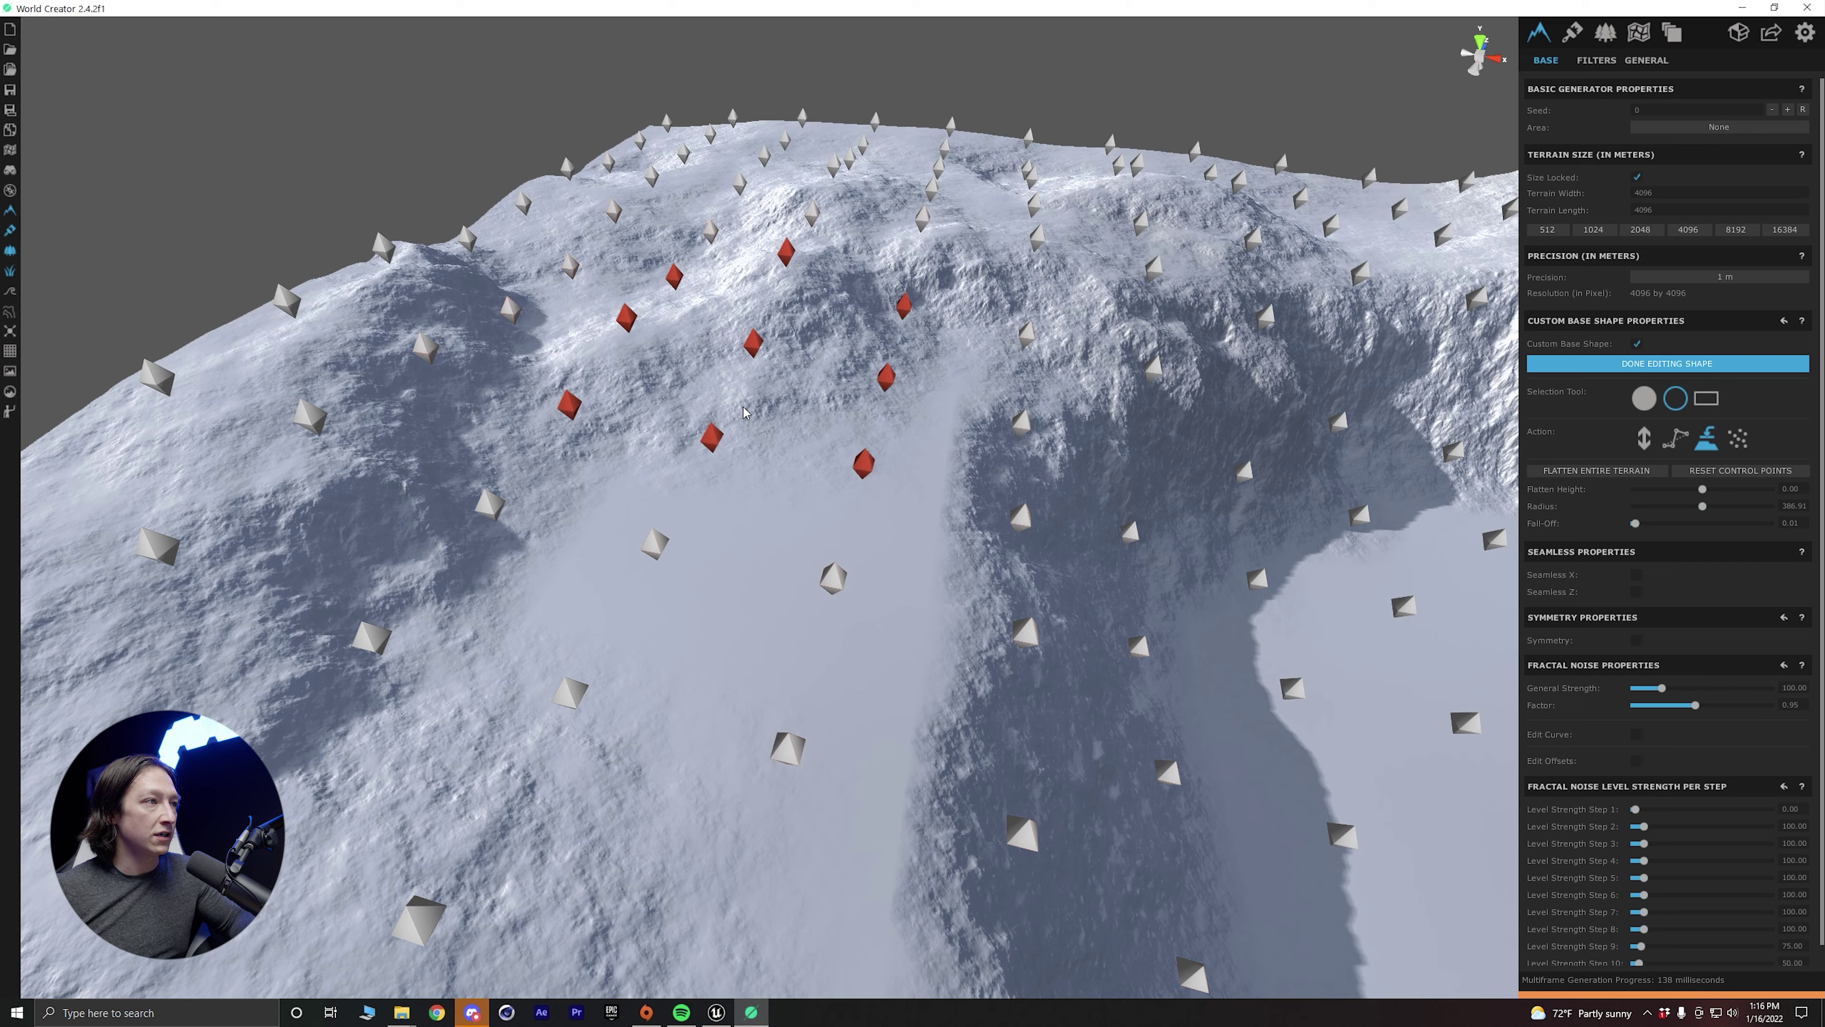
click(775, 381)
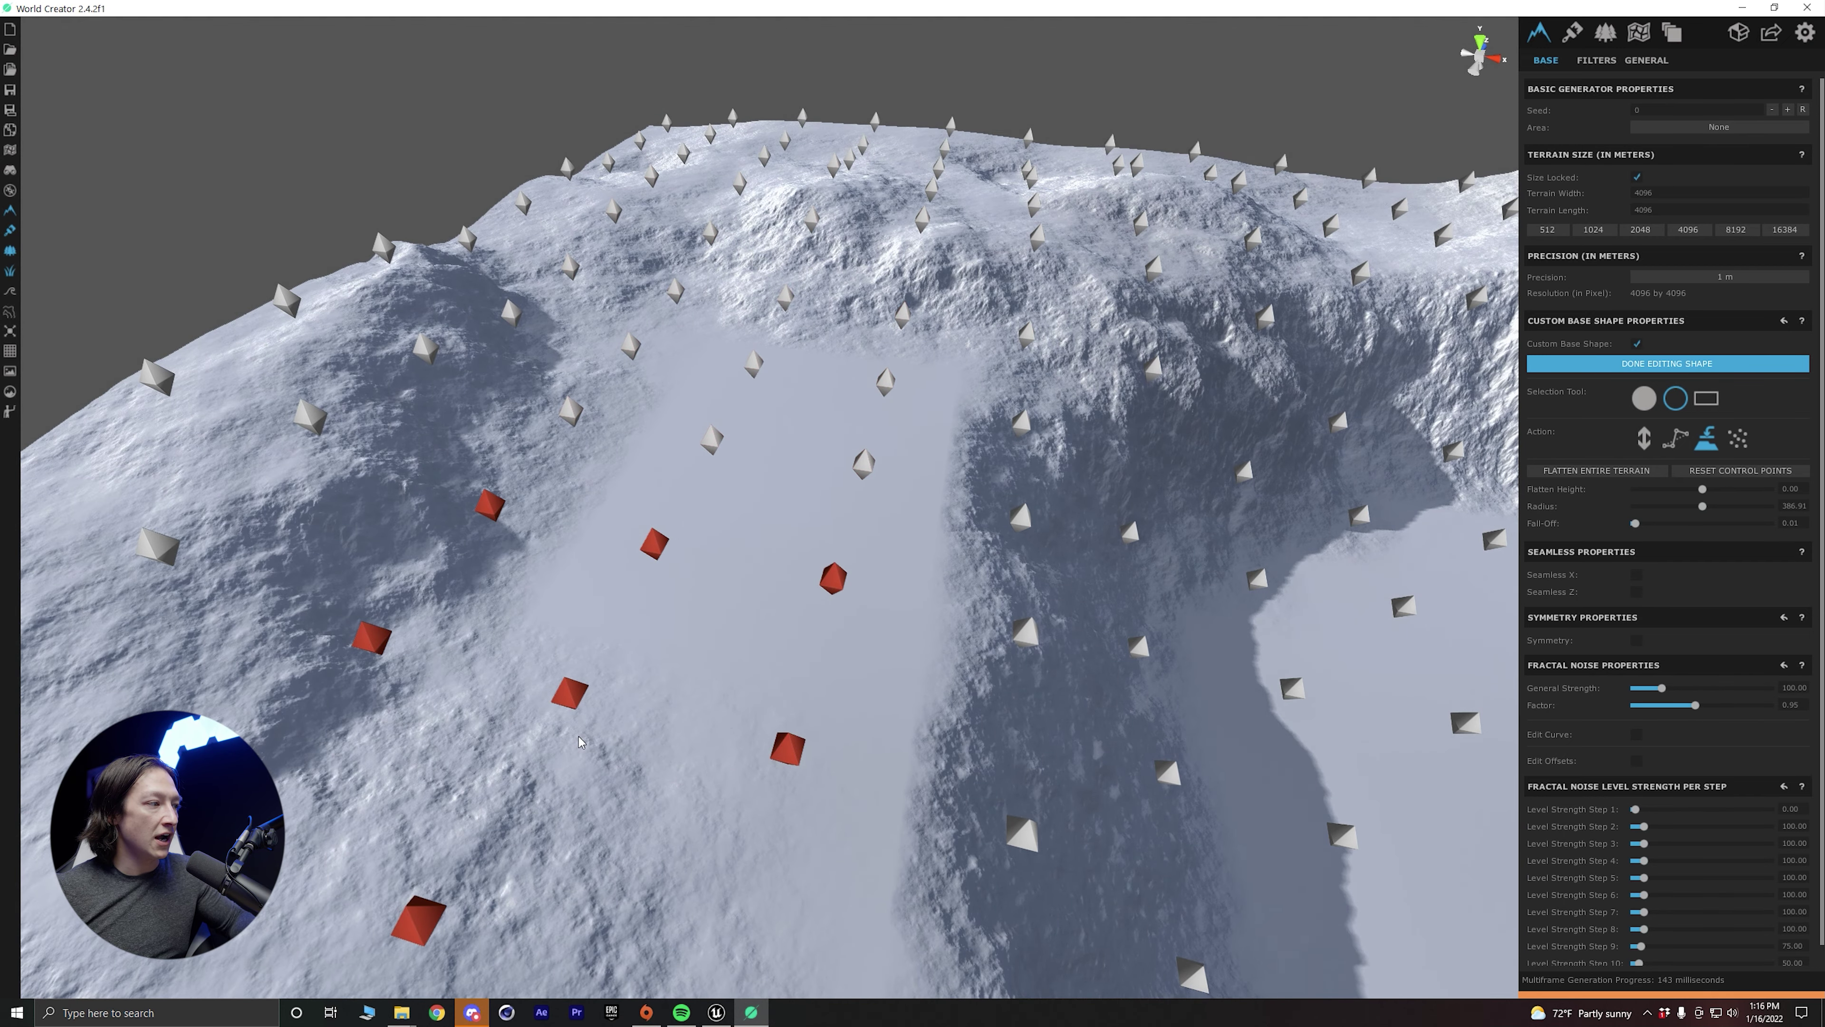
click(581, 742)
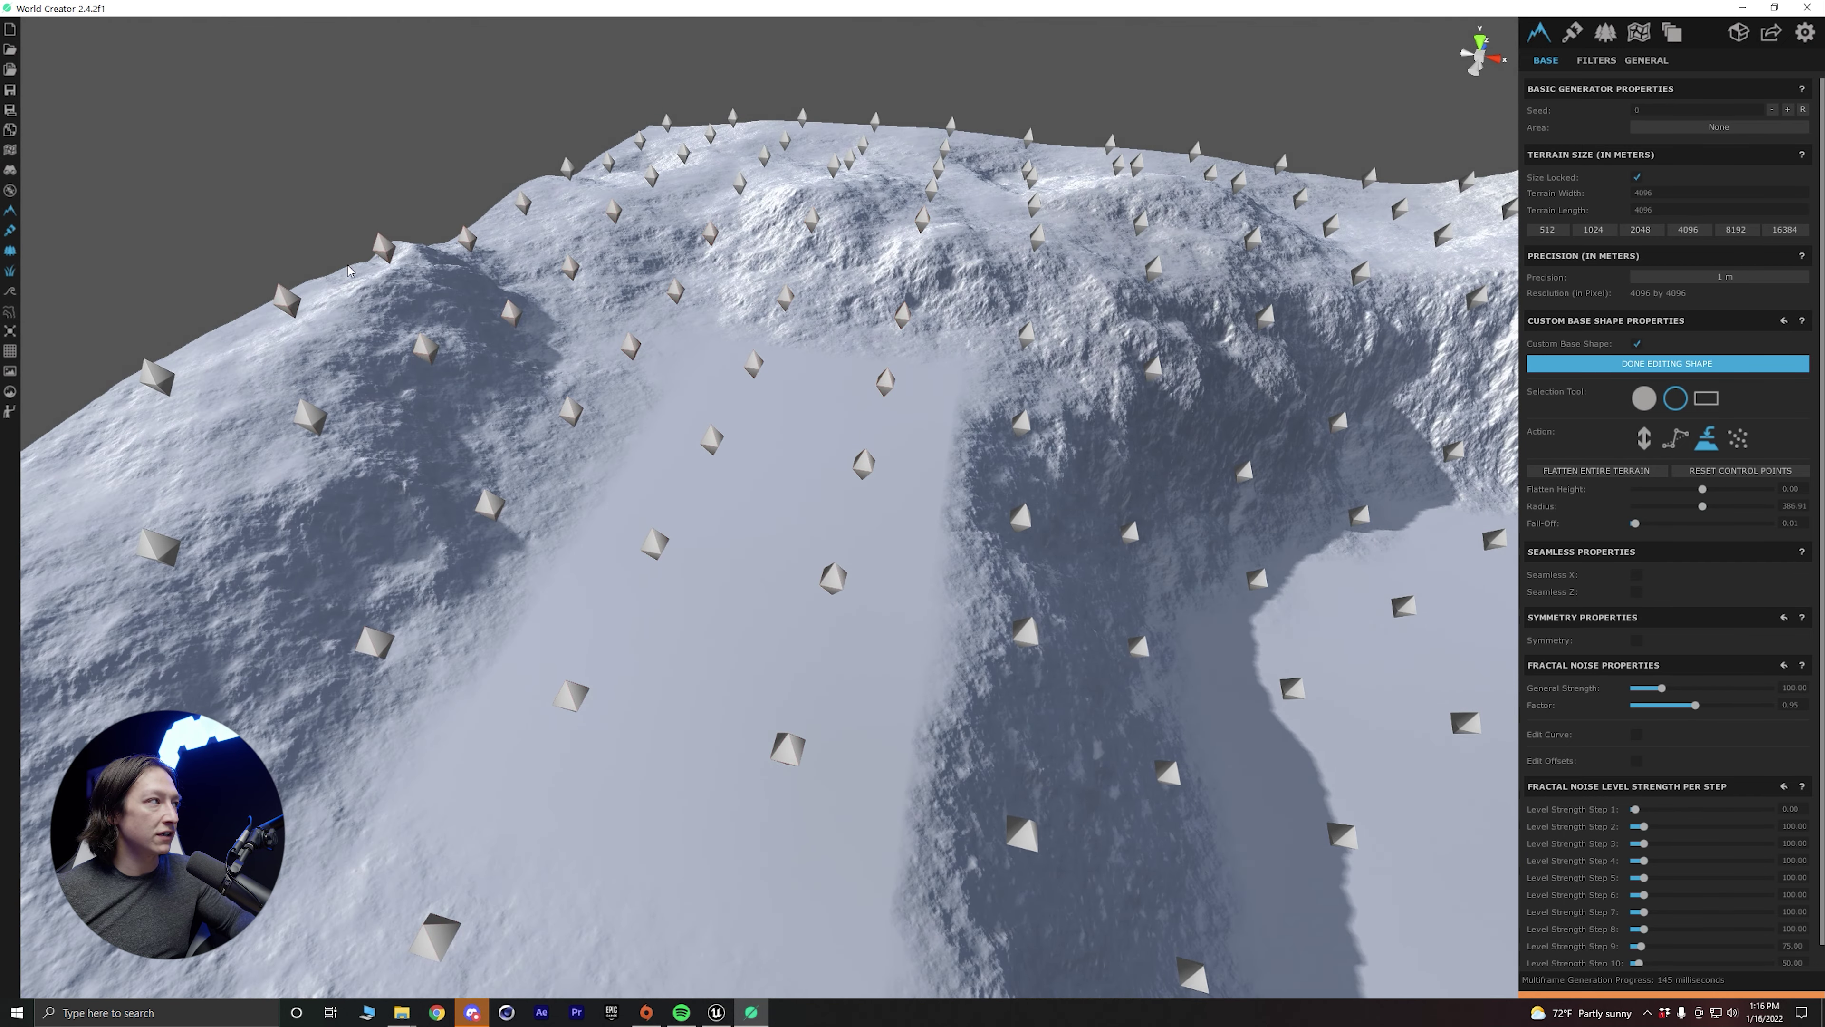
Raise random hills along the outer left ridge beside the flattened strip with the randomizing action.
key(w)
key(a)
right_drag(348, 266, 347, 271)
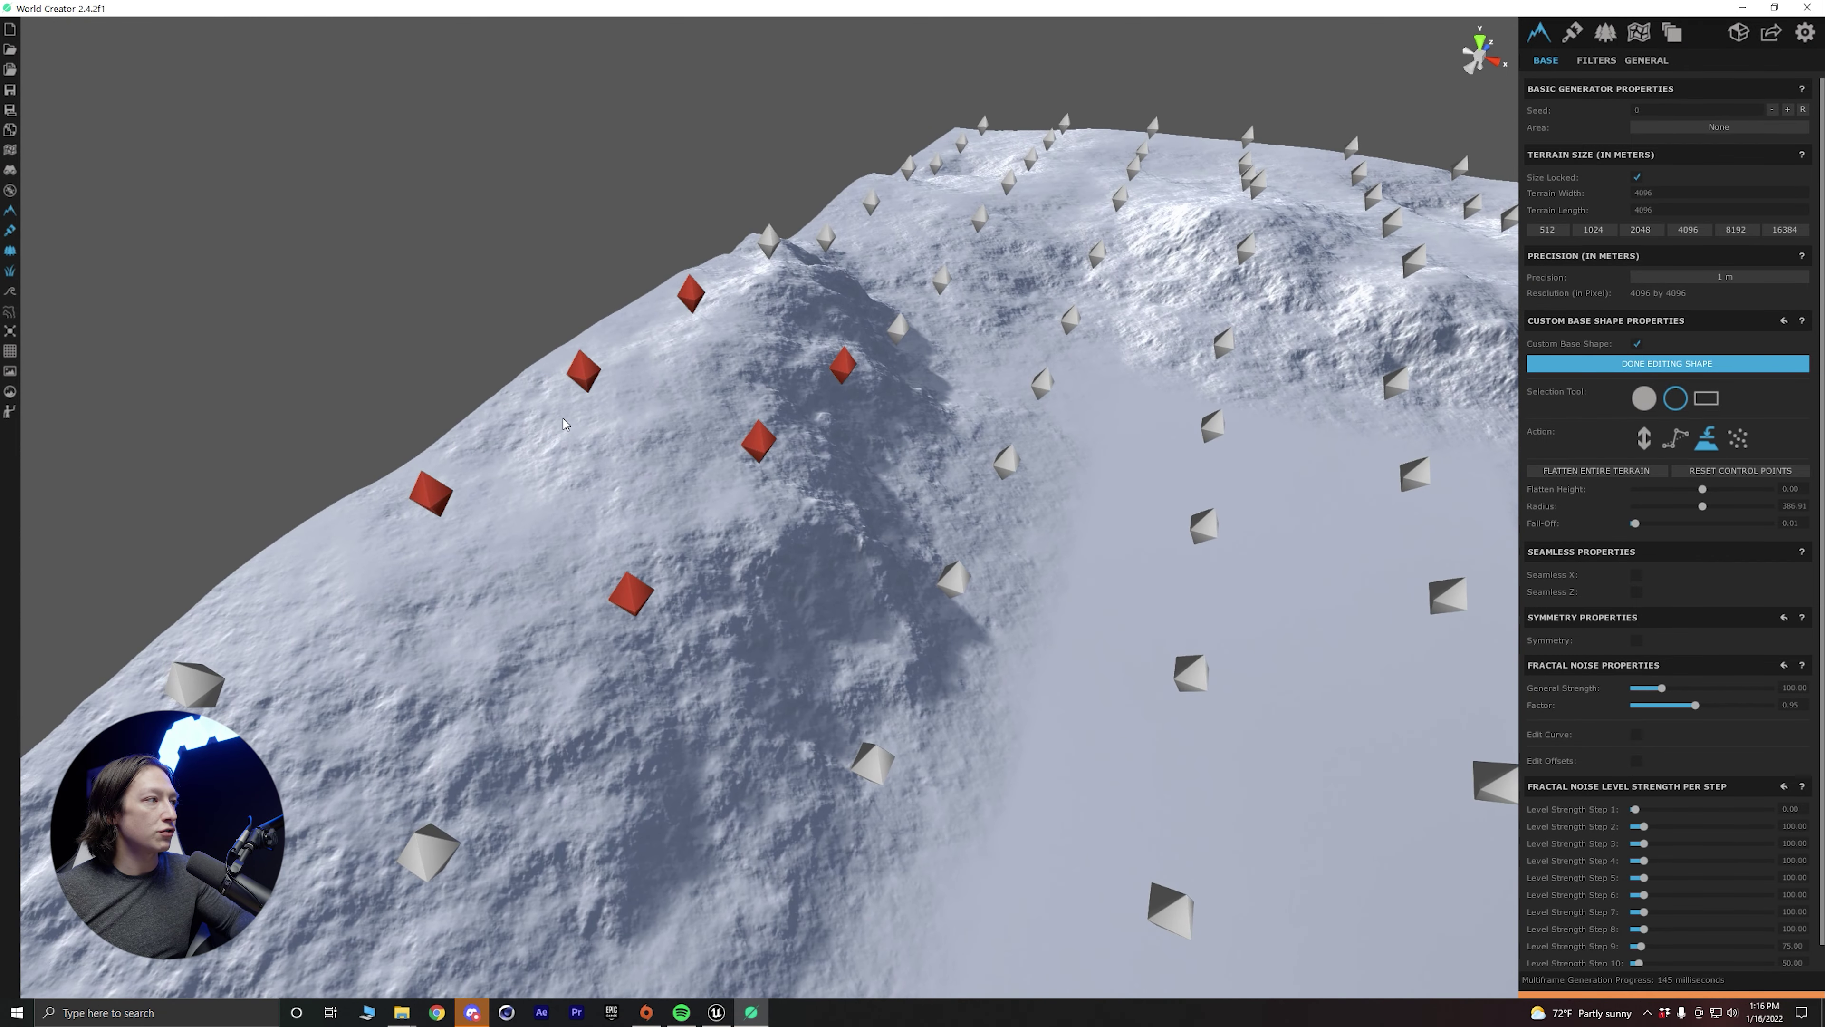
click(870, 221)
click(802, 287)
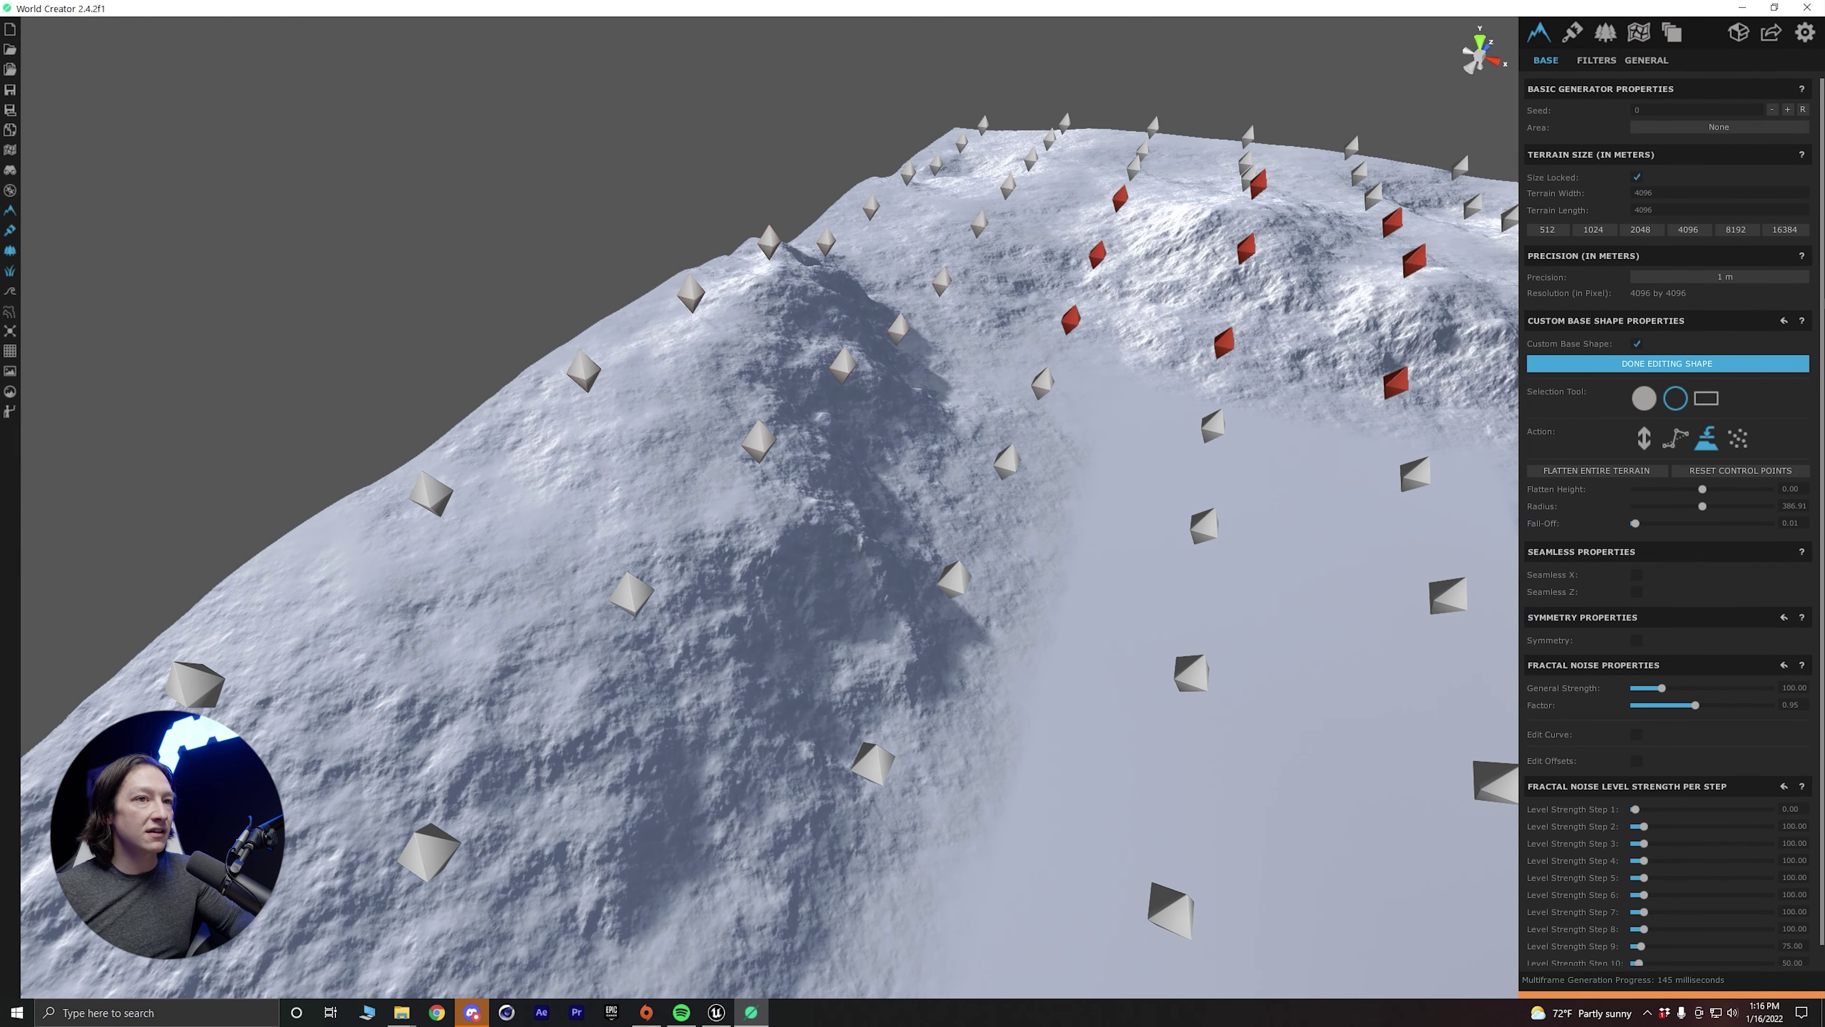
click(1737, 439)
click(653, 368)
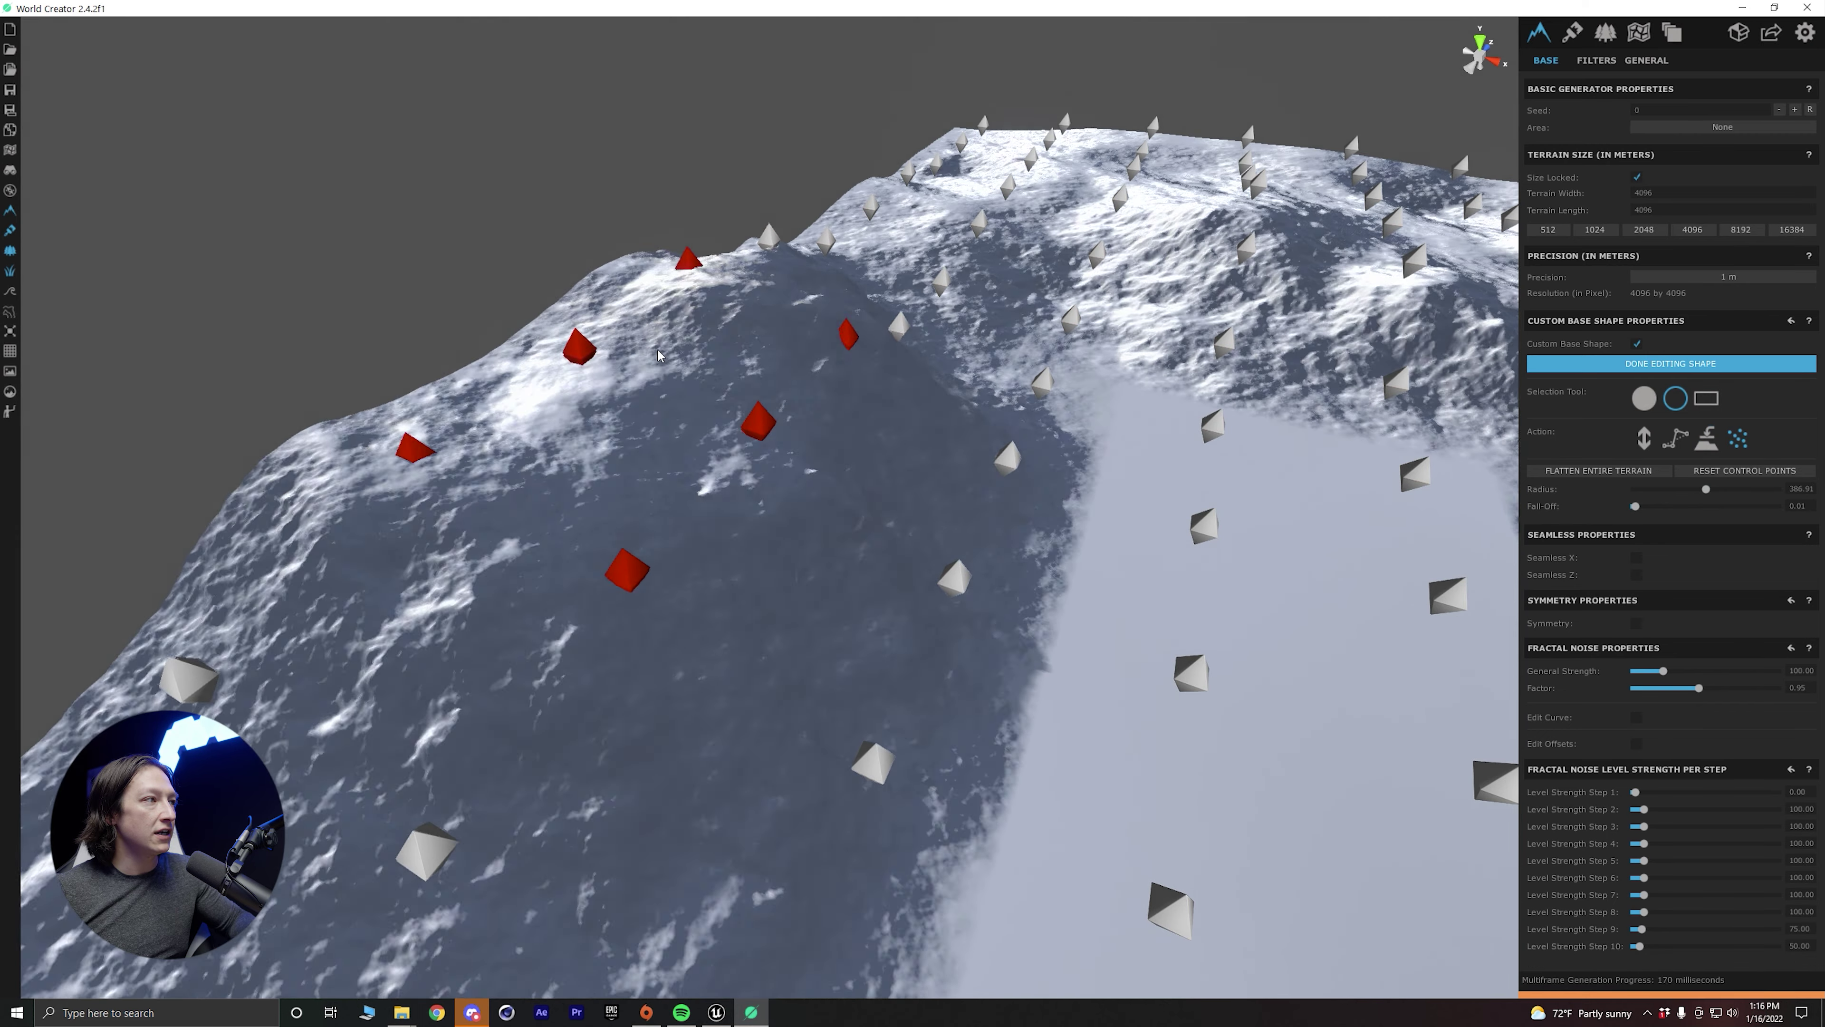
click(653, 368)
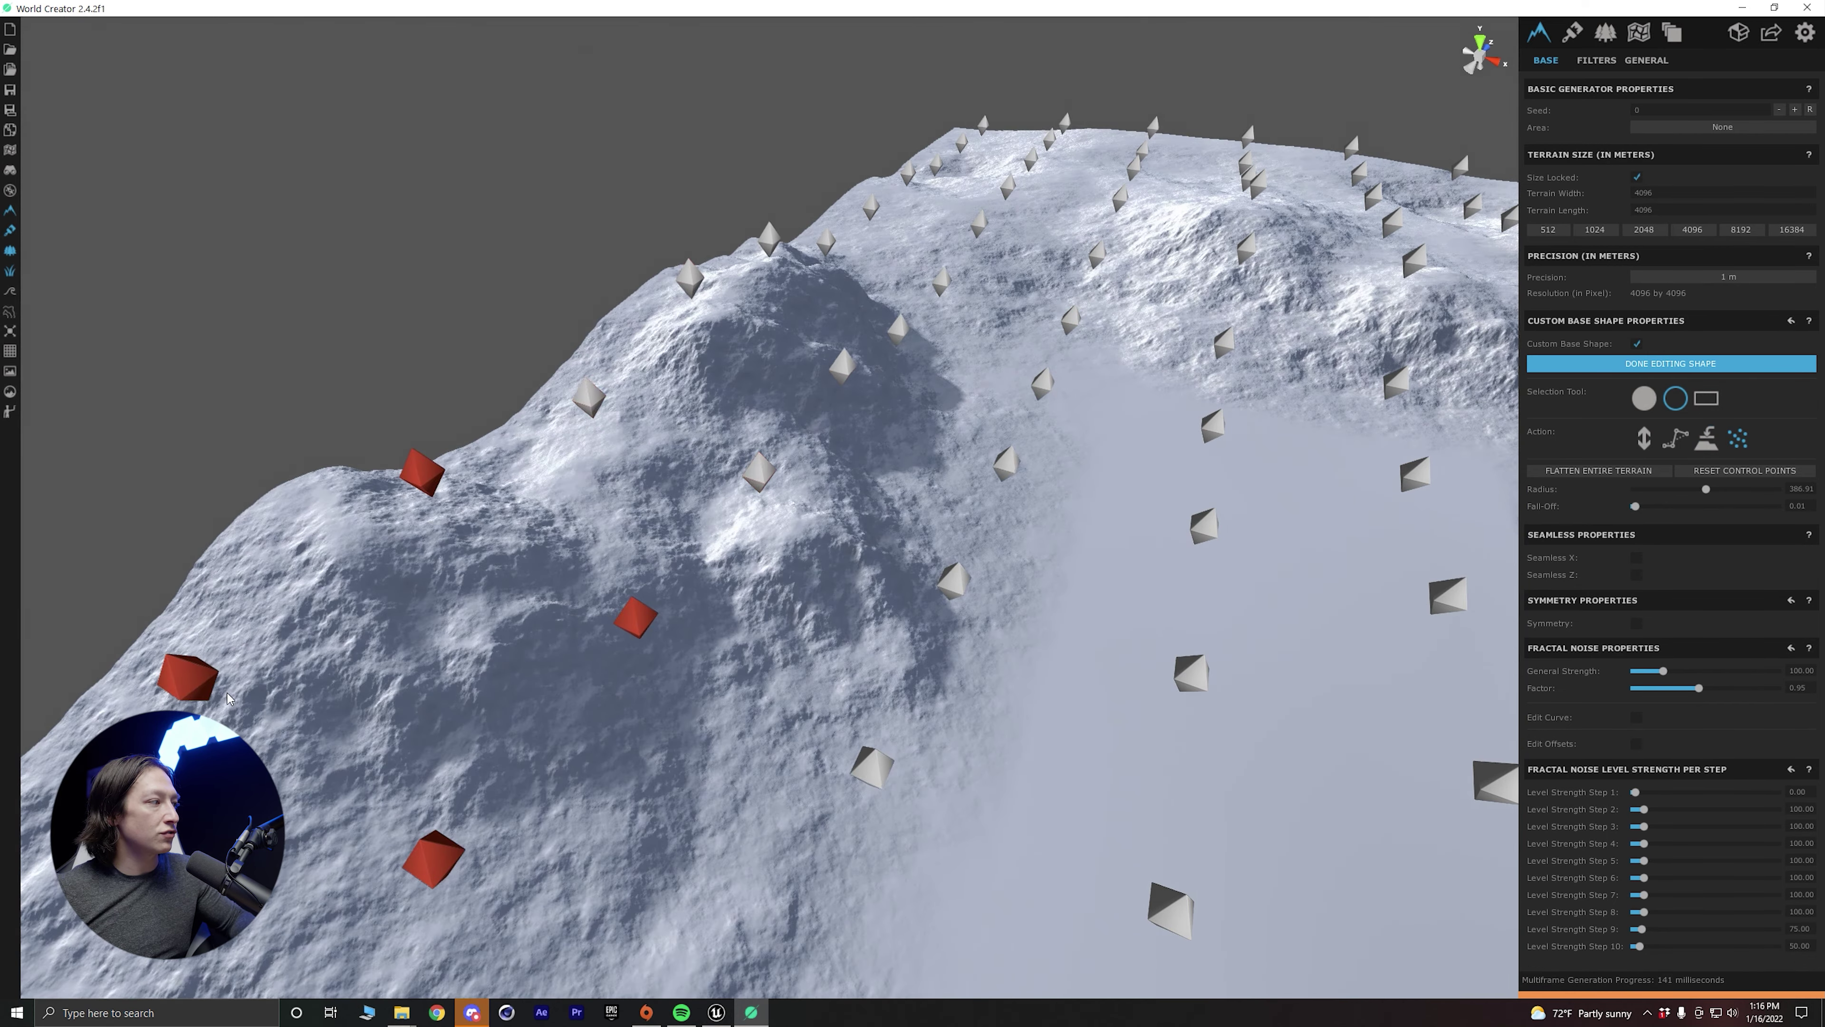
click(227, 698)
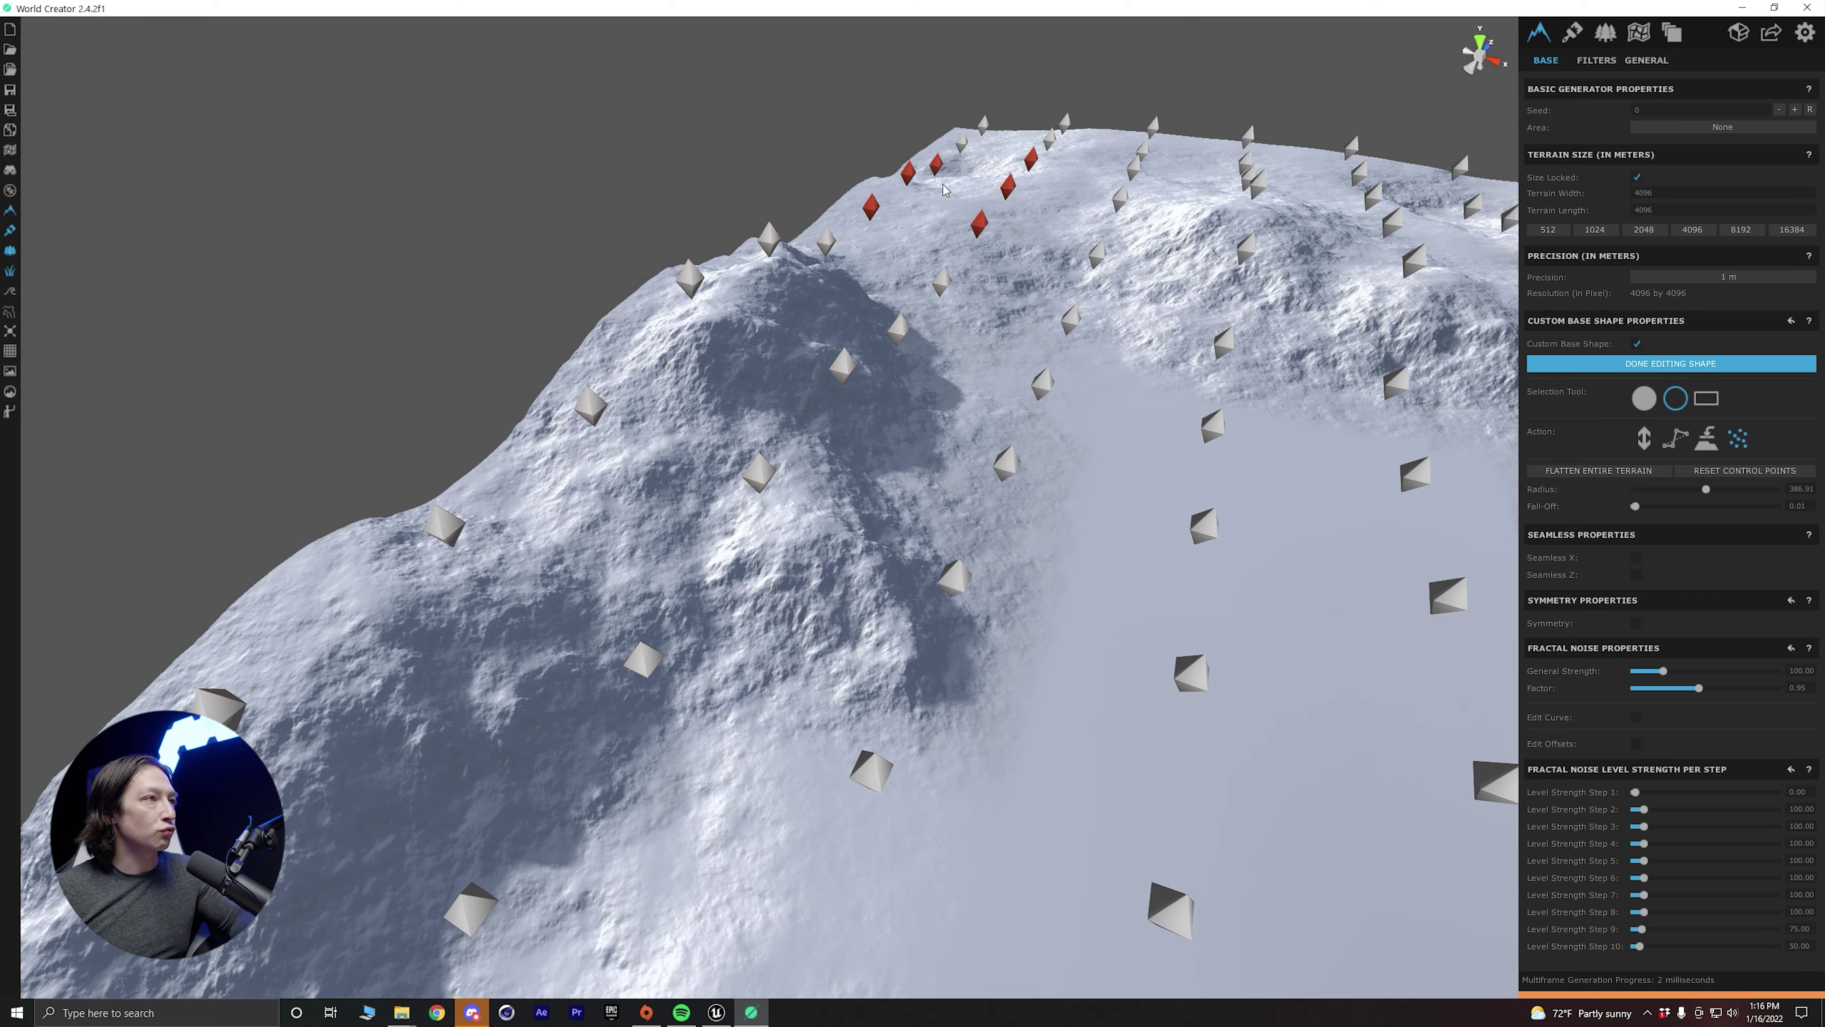
click(945, 190)
Finish editing the custom base shape.
right_drag(1027, 179, 1315, 167)
key(w)
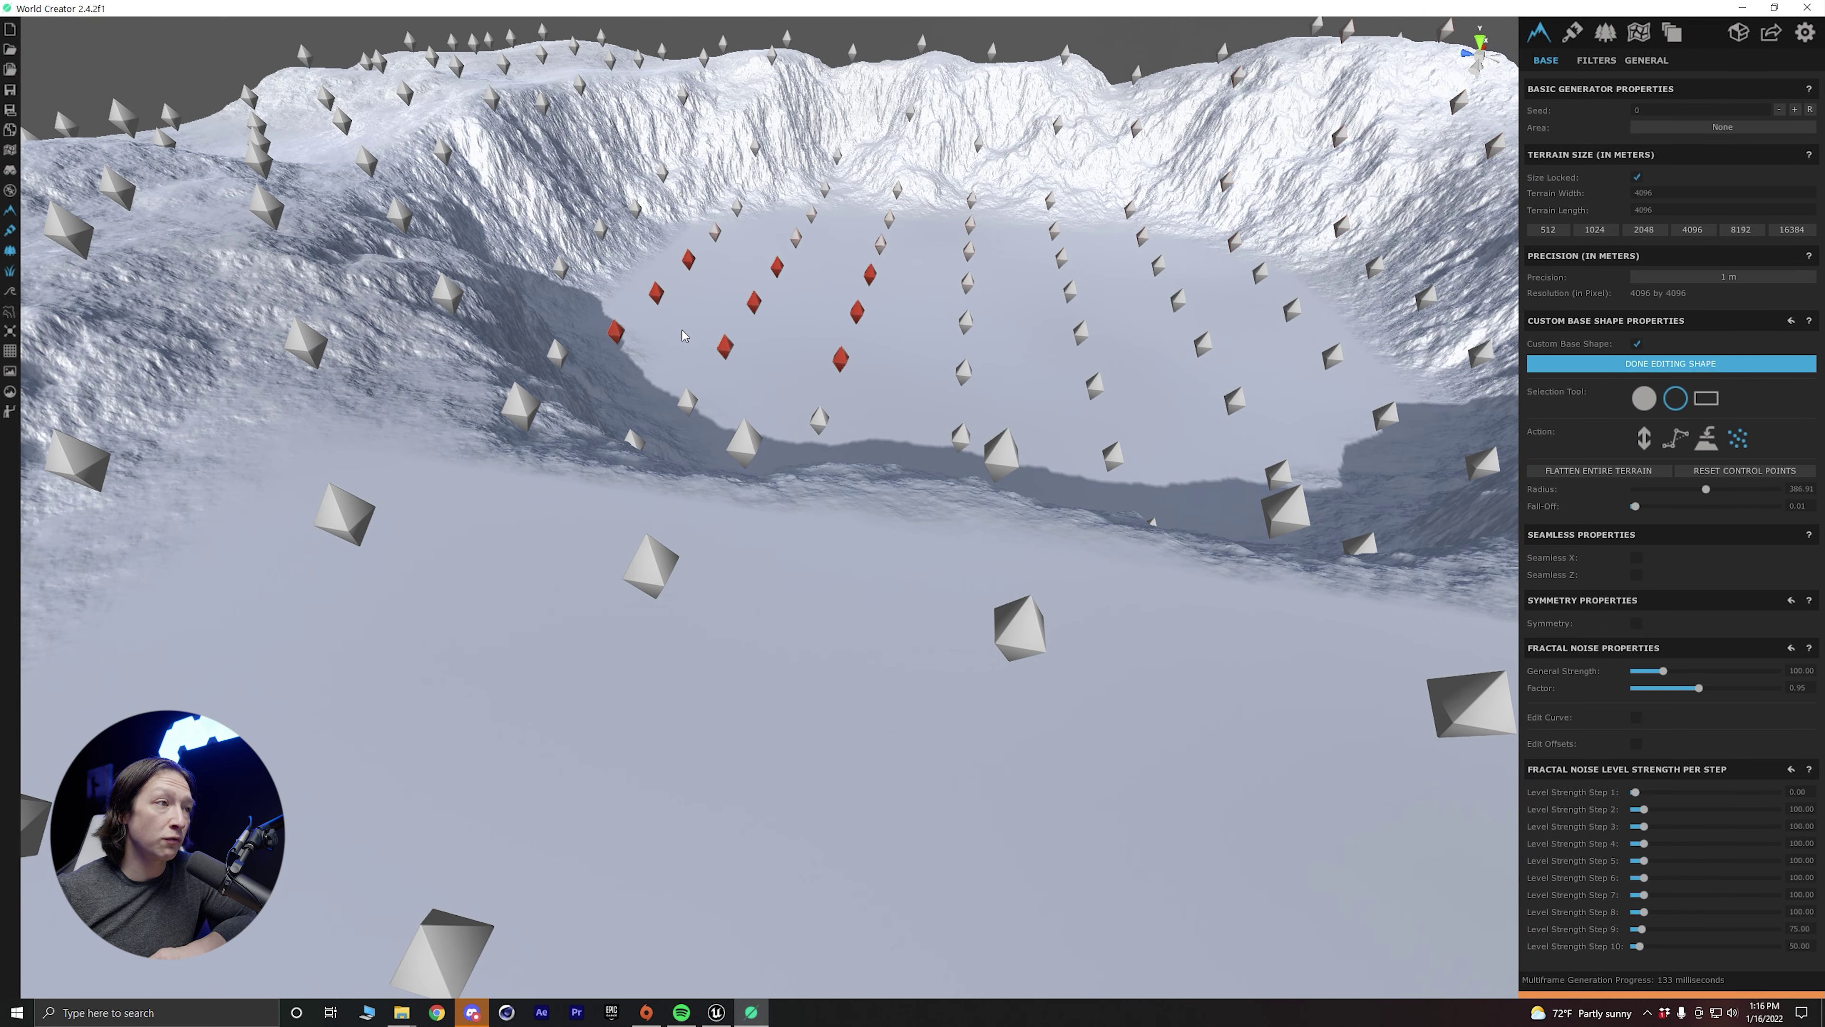
right_drag(830, 411, 510, 338)
right_drag(521, 416, 403, 409)
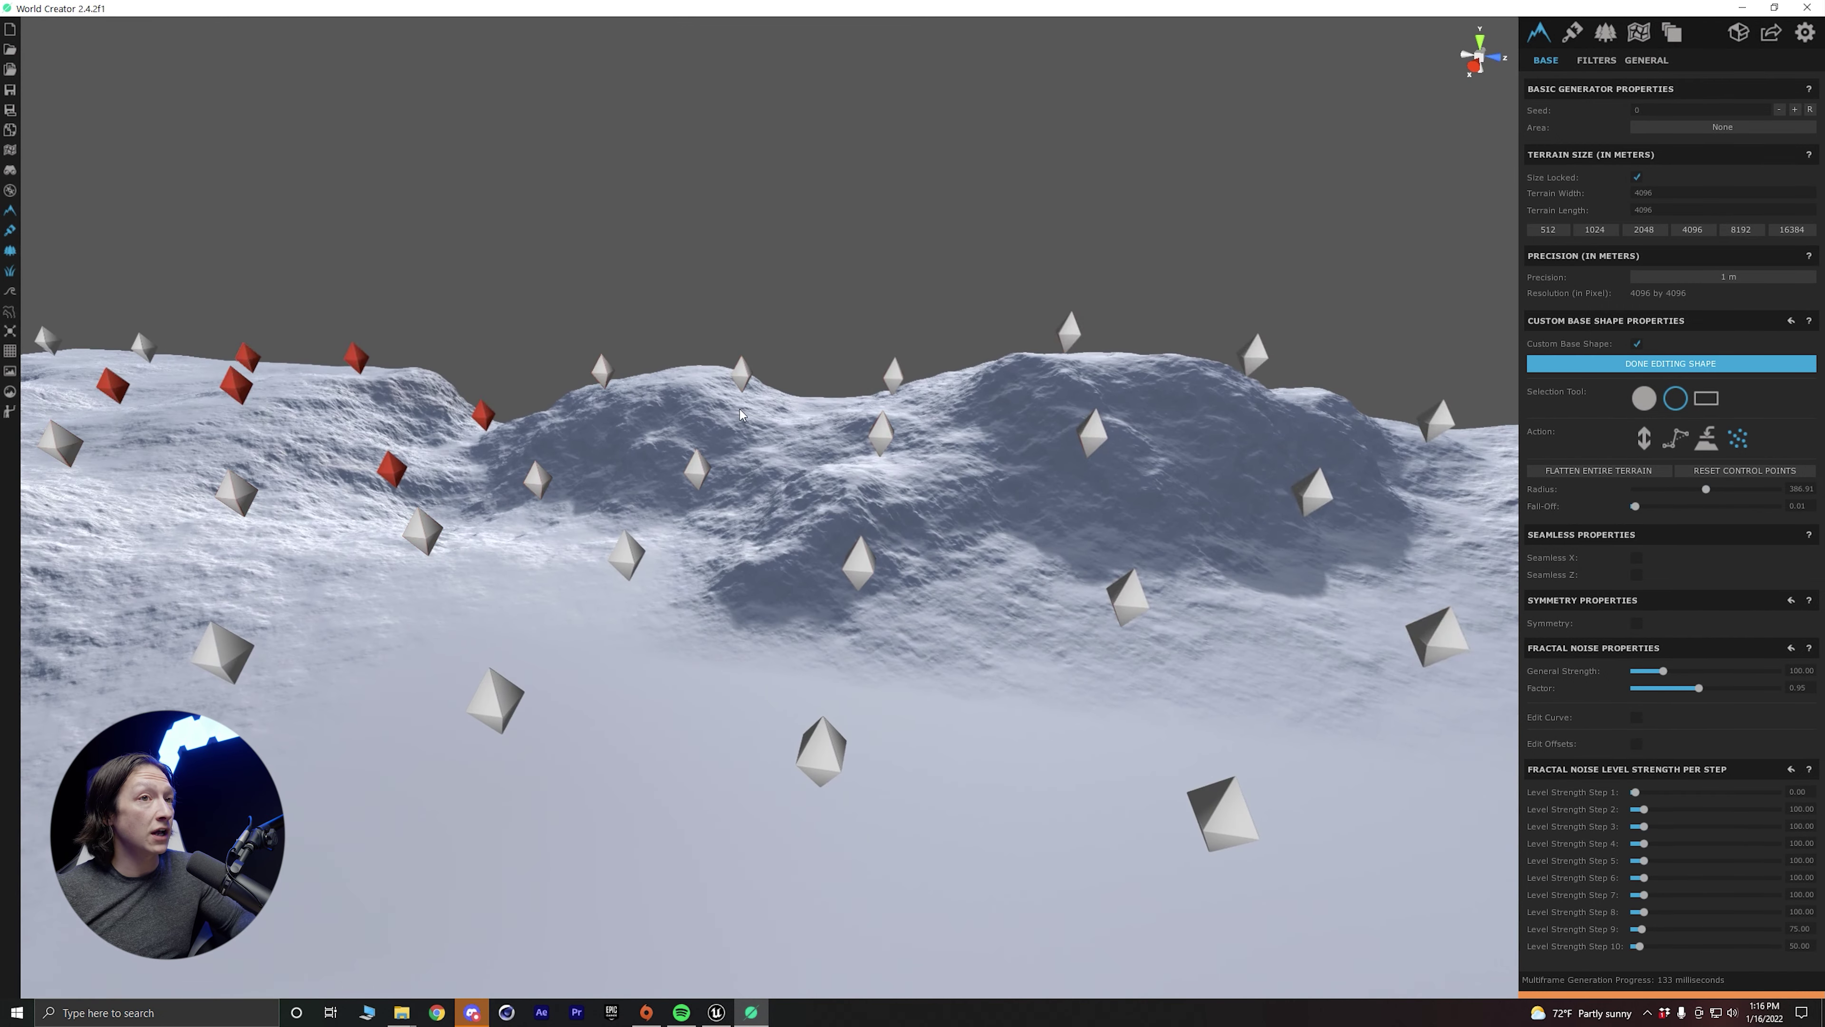
click(1629, 363)
right_drag(897, 447, 1003, 467)
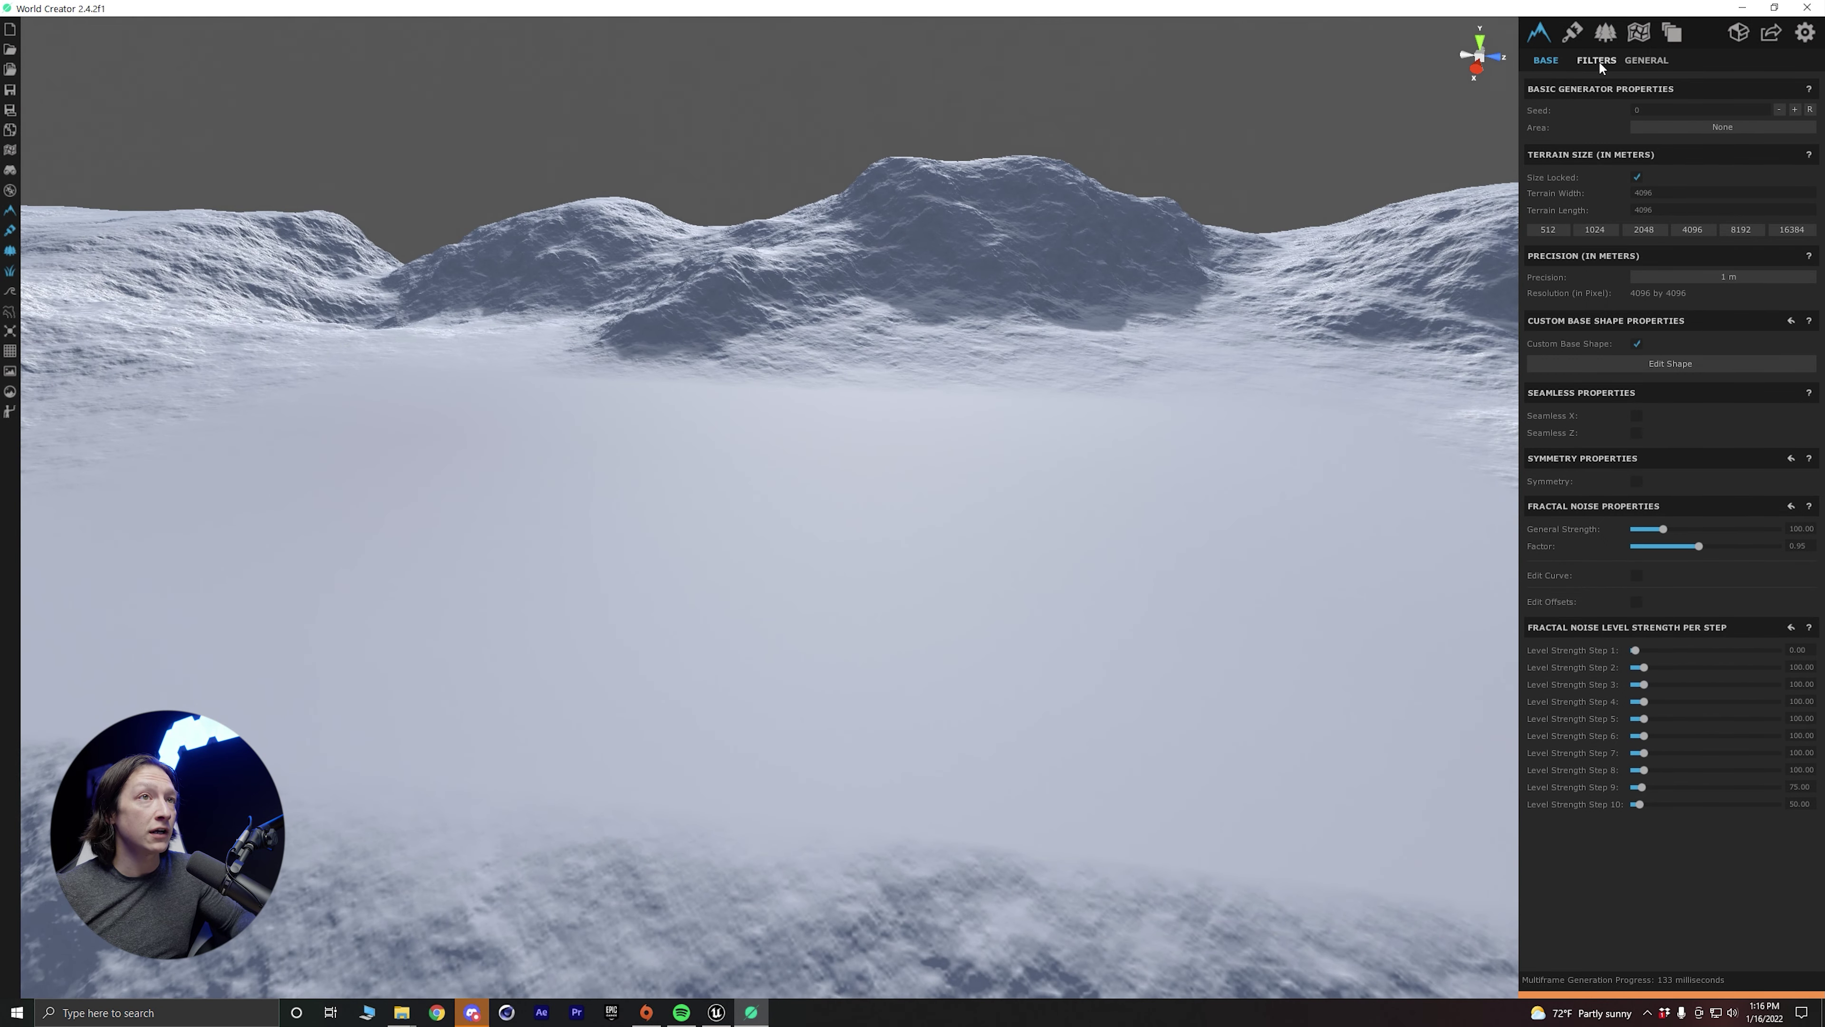
Save the project and add a new filter layer to the terrain.
click(1595, 61)
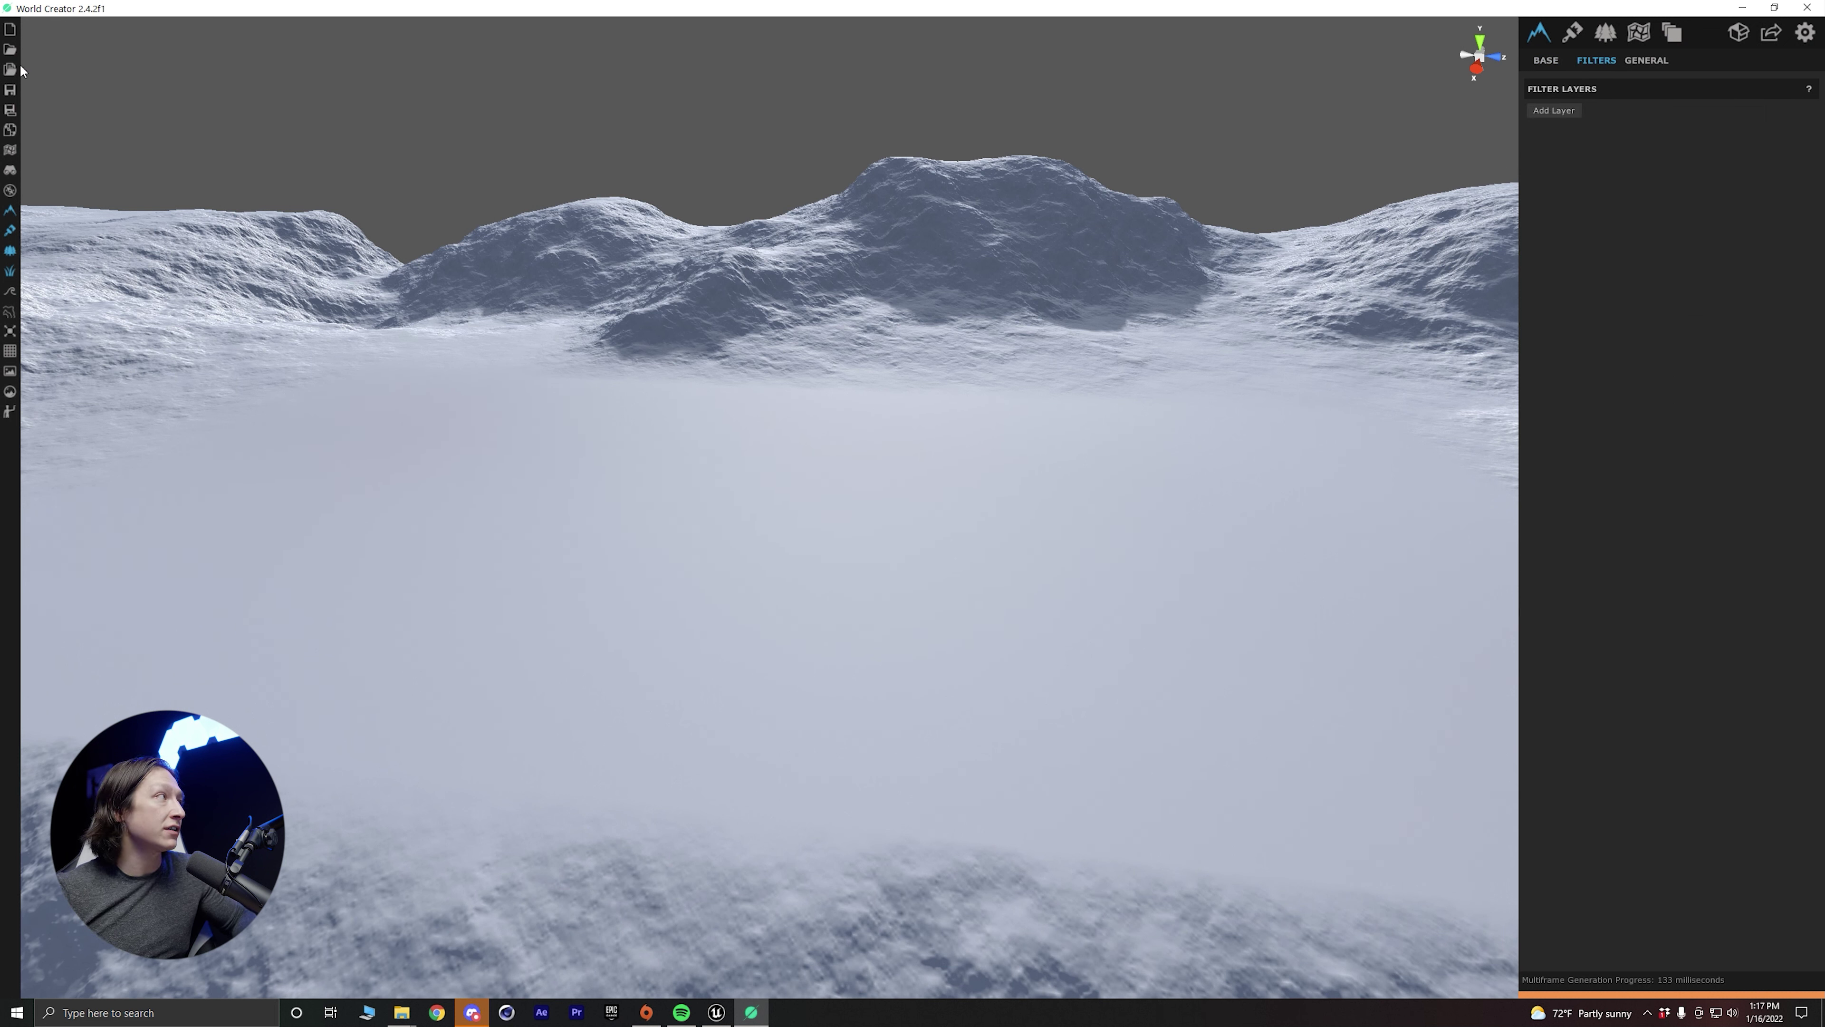
click(10, 96)
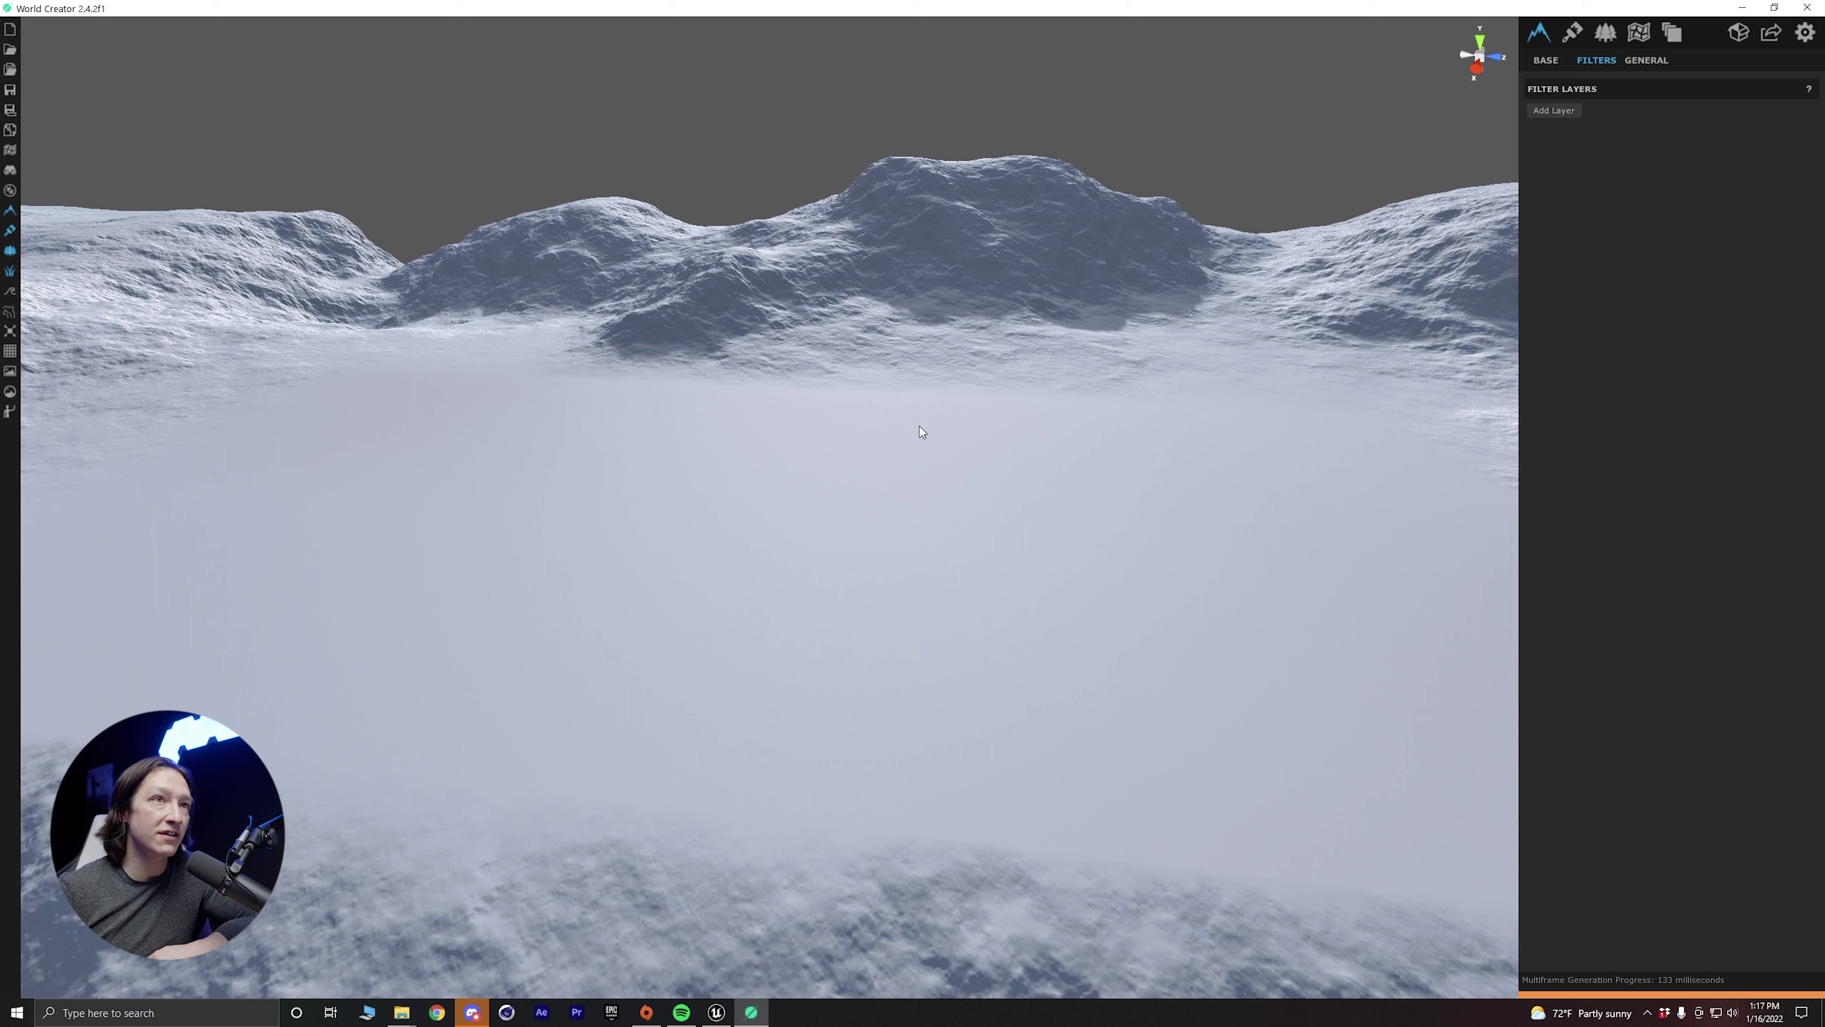
click(1553, 110)
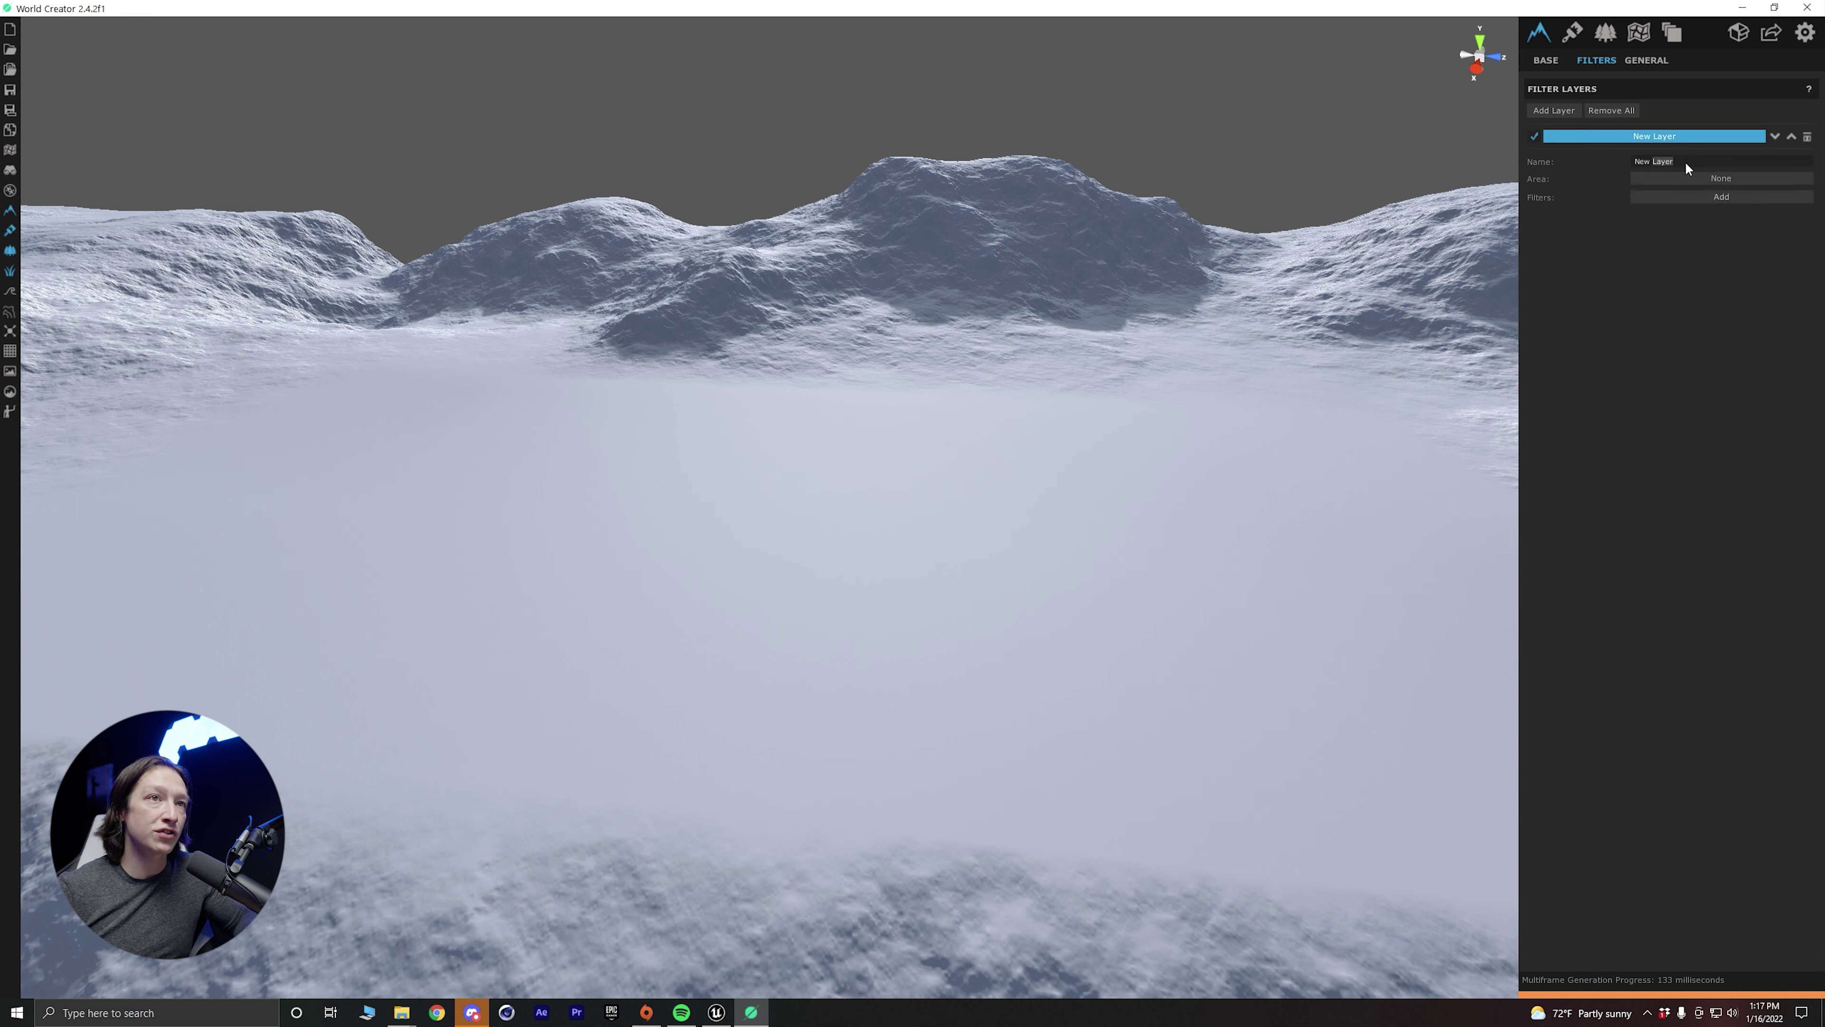
Rename the new filter layer FX and open the filter selection for it.
key(BackSpace)
key(BackSpace)
key(BackSpace)
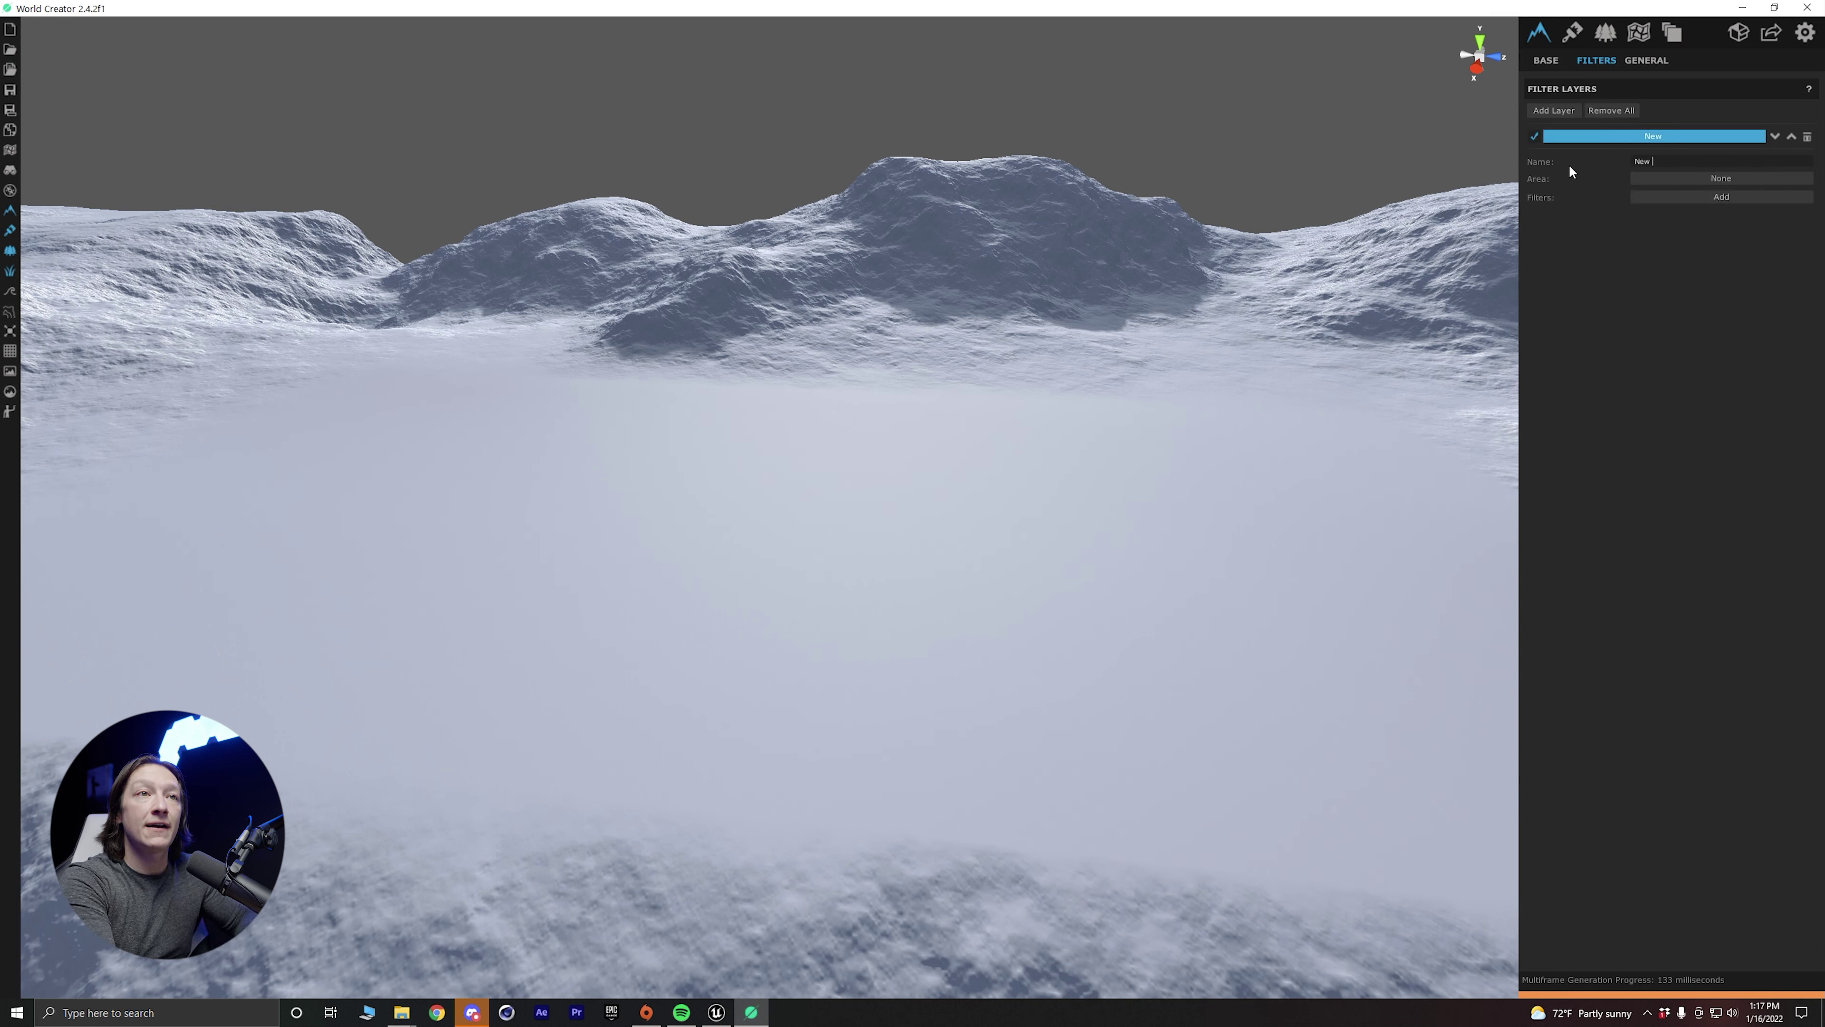
text(FX)
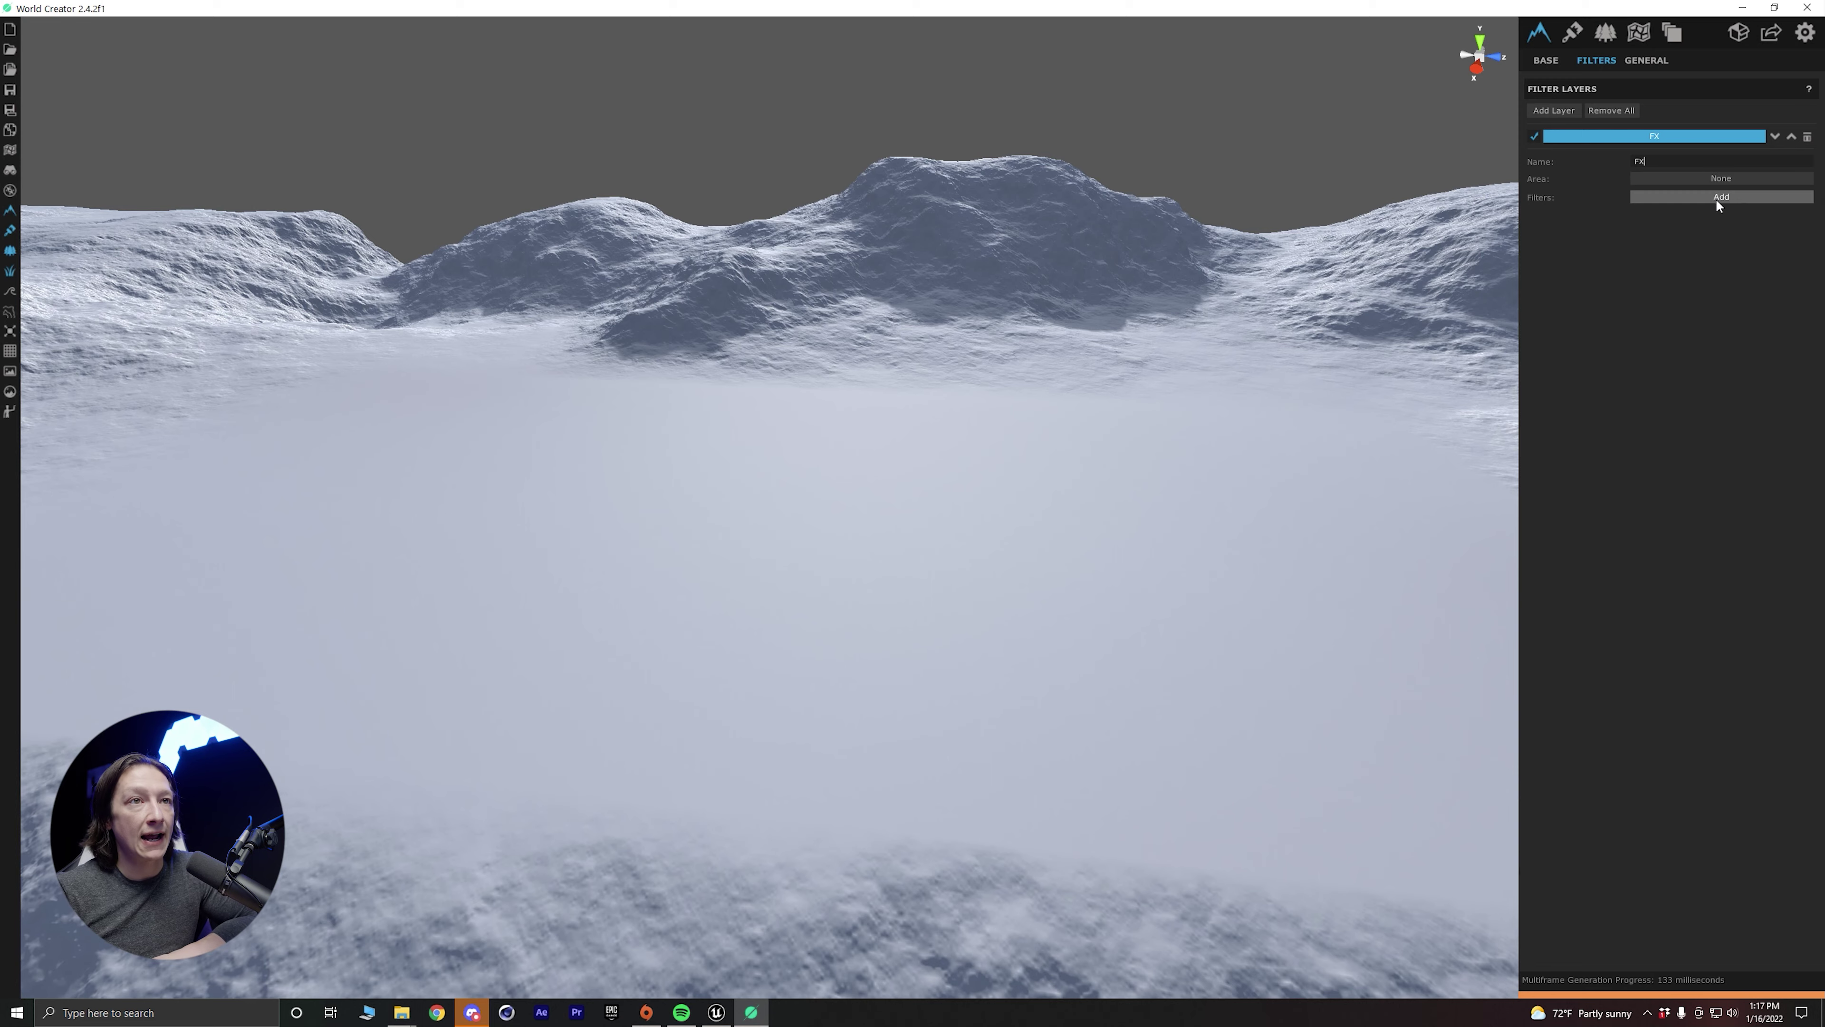
click(1718, 197)
drag(952, 388, 829, 369)
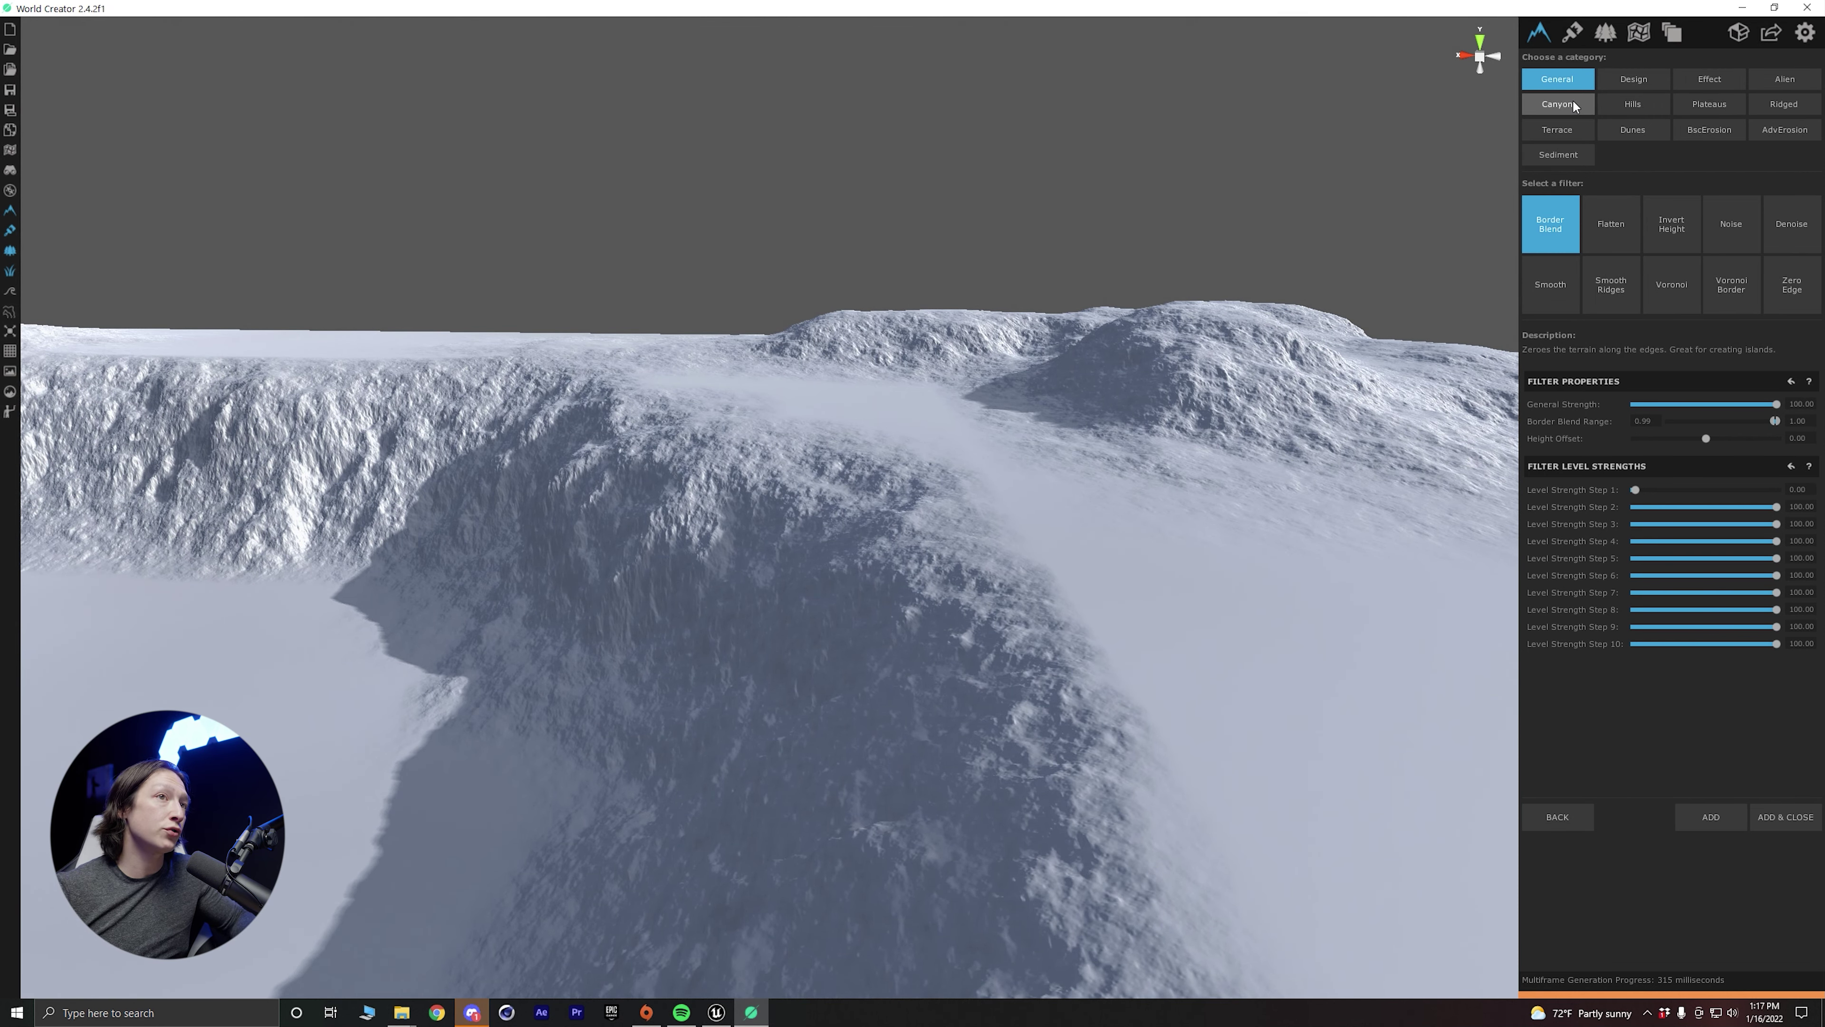
Try the Canyon, Canyon Sand Covered, Canyon Rocky Cliffs and Canyon Smooth filters on the terrain's cliffs.
click(1557, 103)
drag(1042, 374, 438, 377)
right_drag(438, 377, 899, 367)
click(1612, 223)
click(1671, 224)
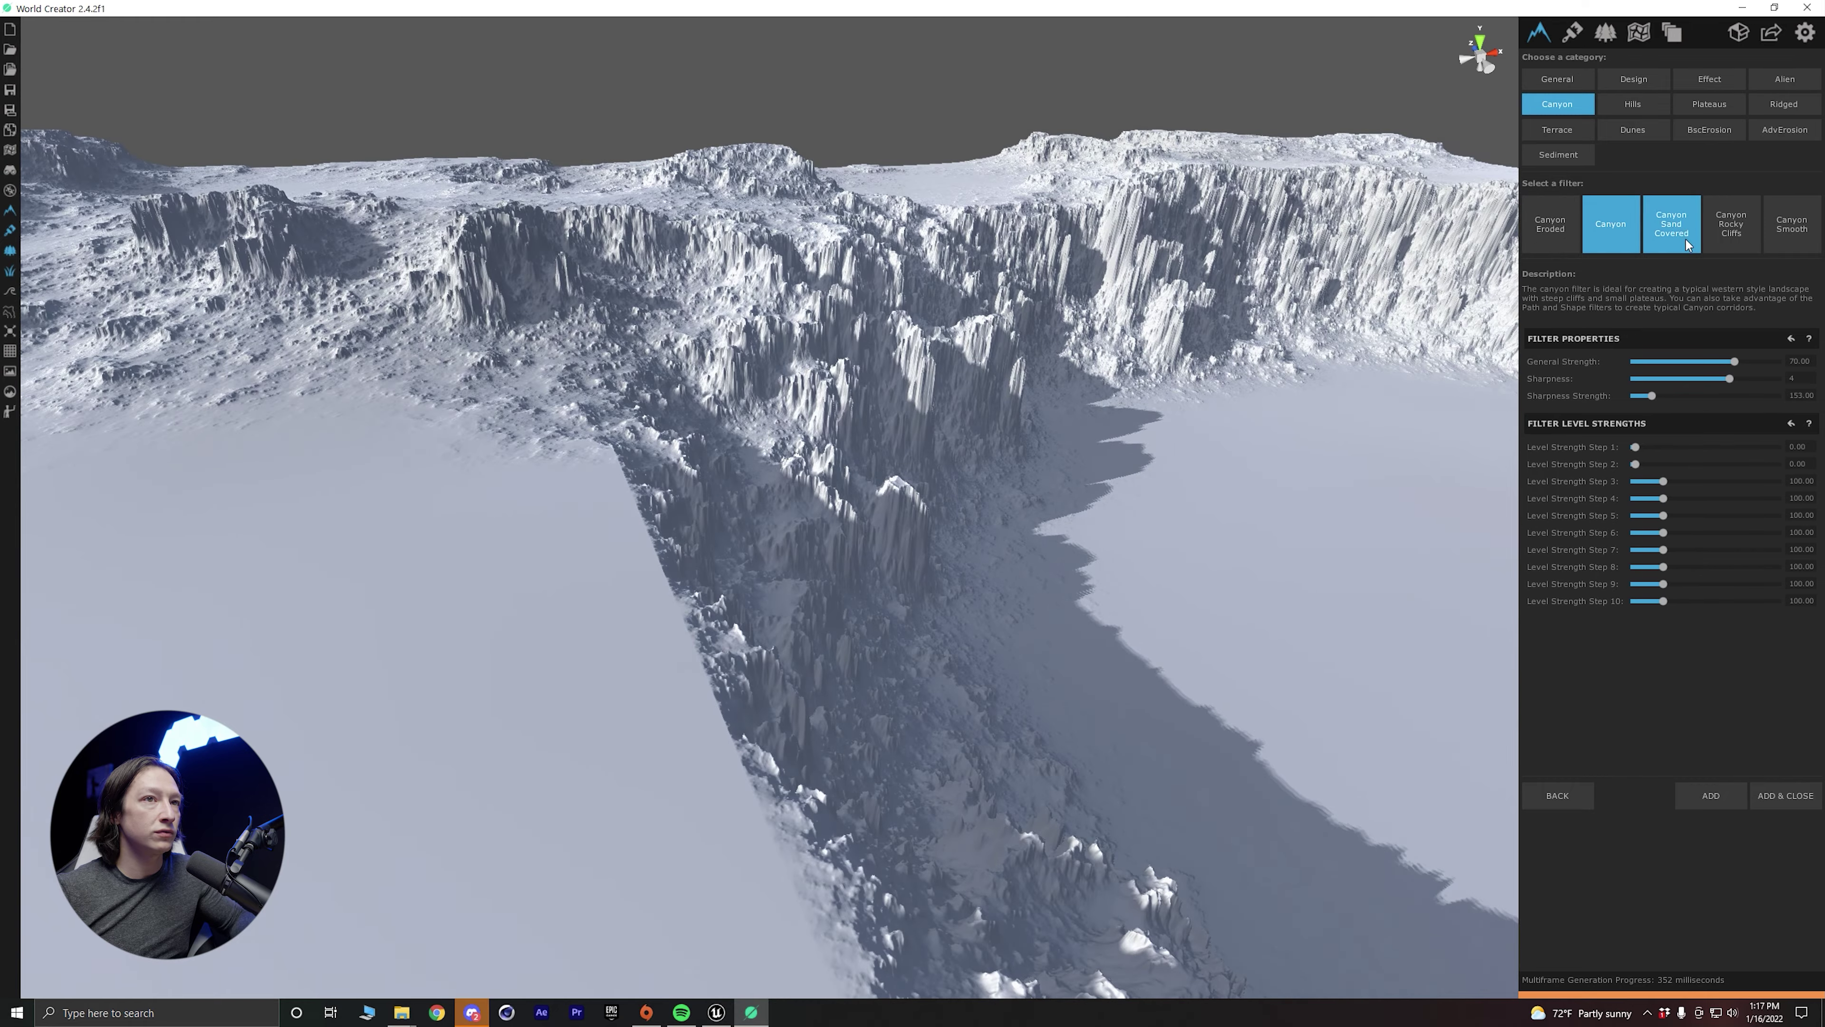
click(1725, 237)
click(1792, 224)
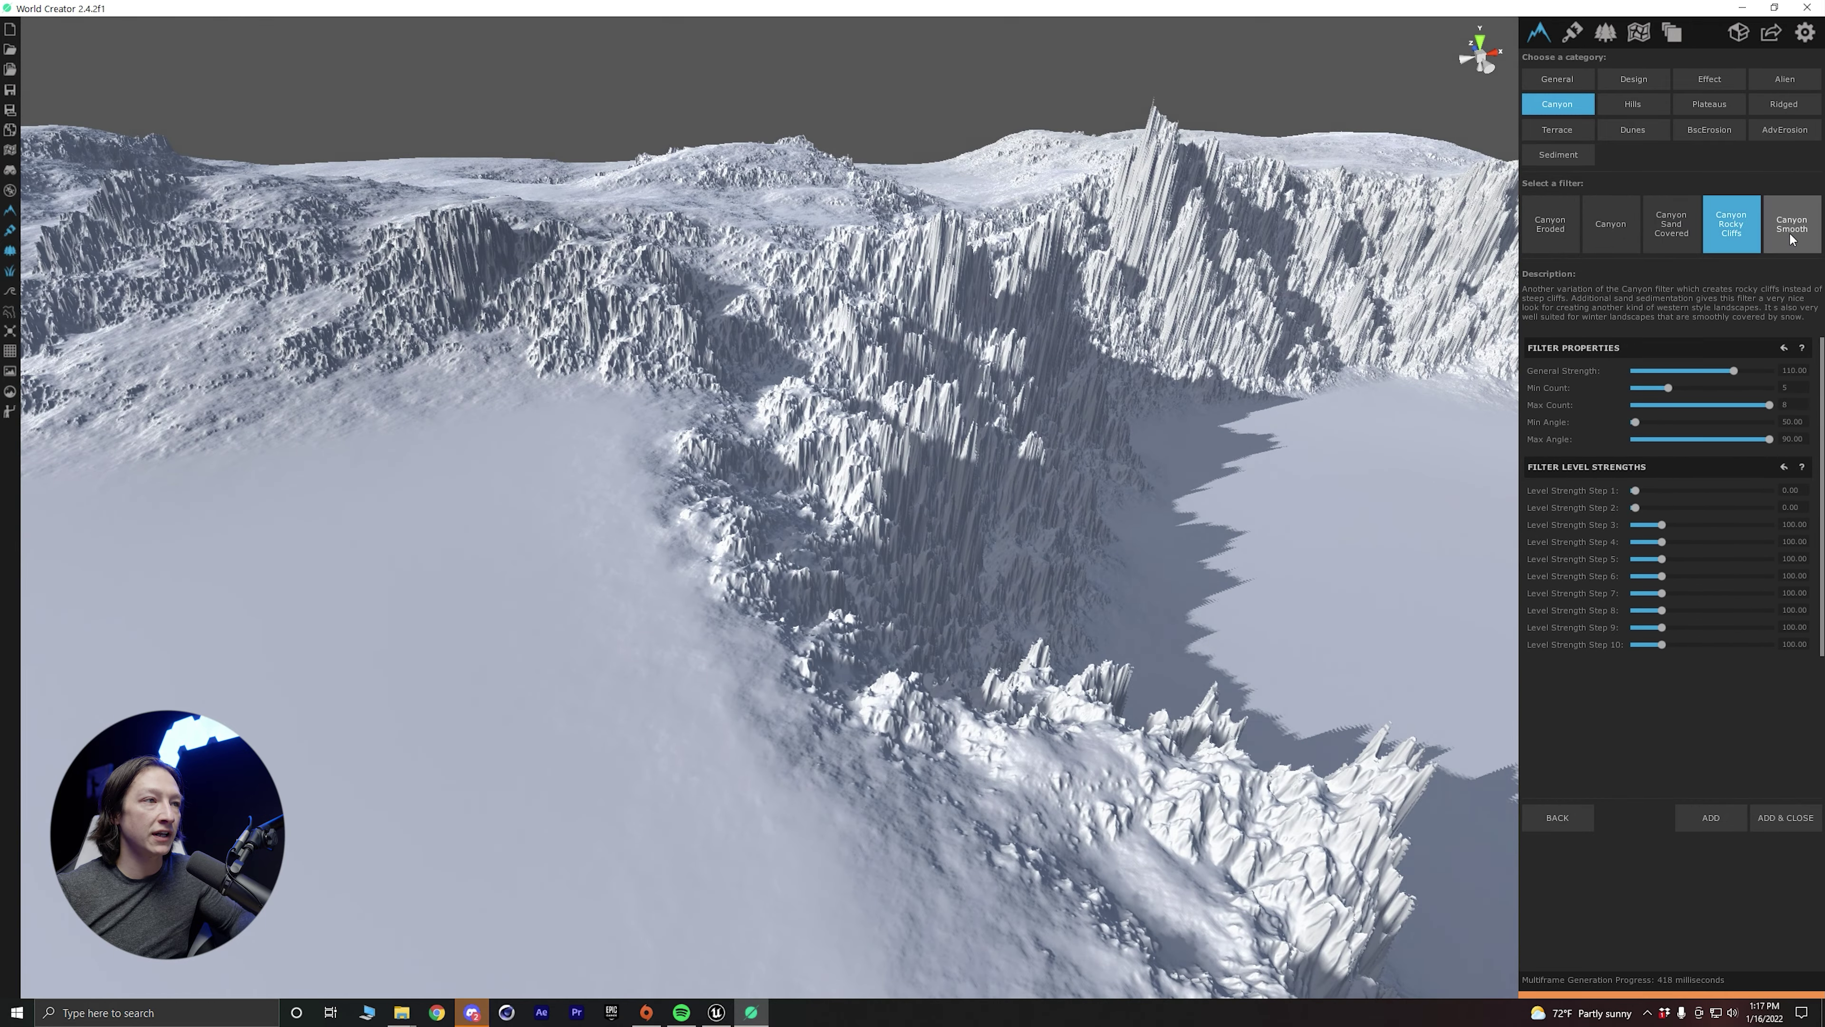
right_drag(1068, 349, 1244, 328)
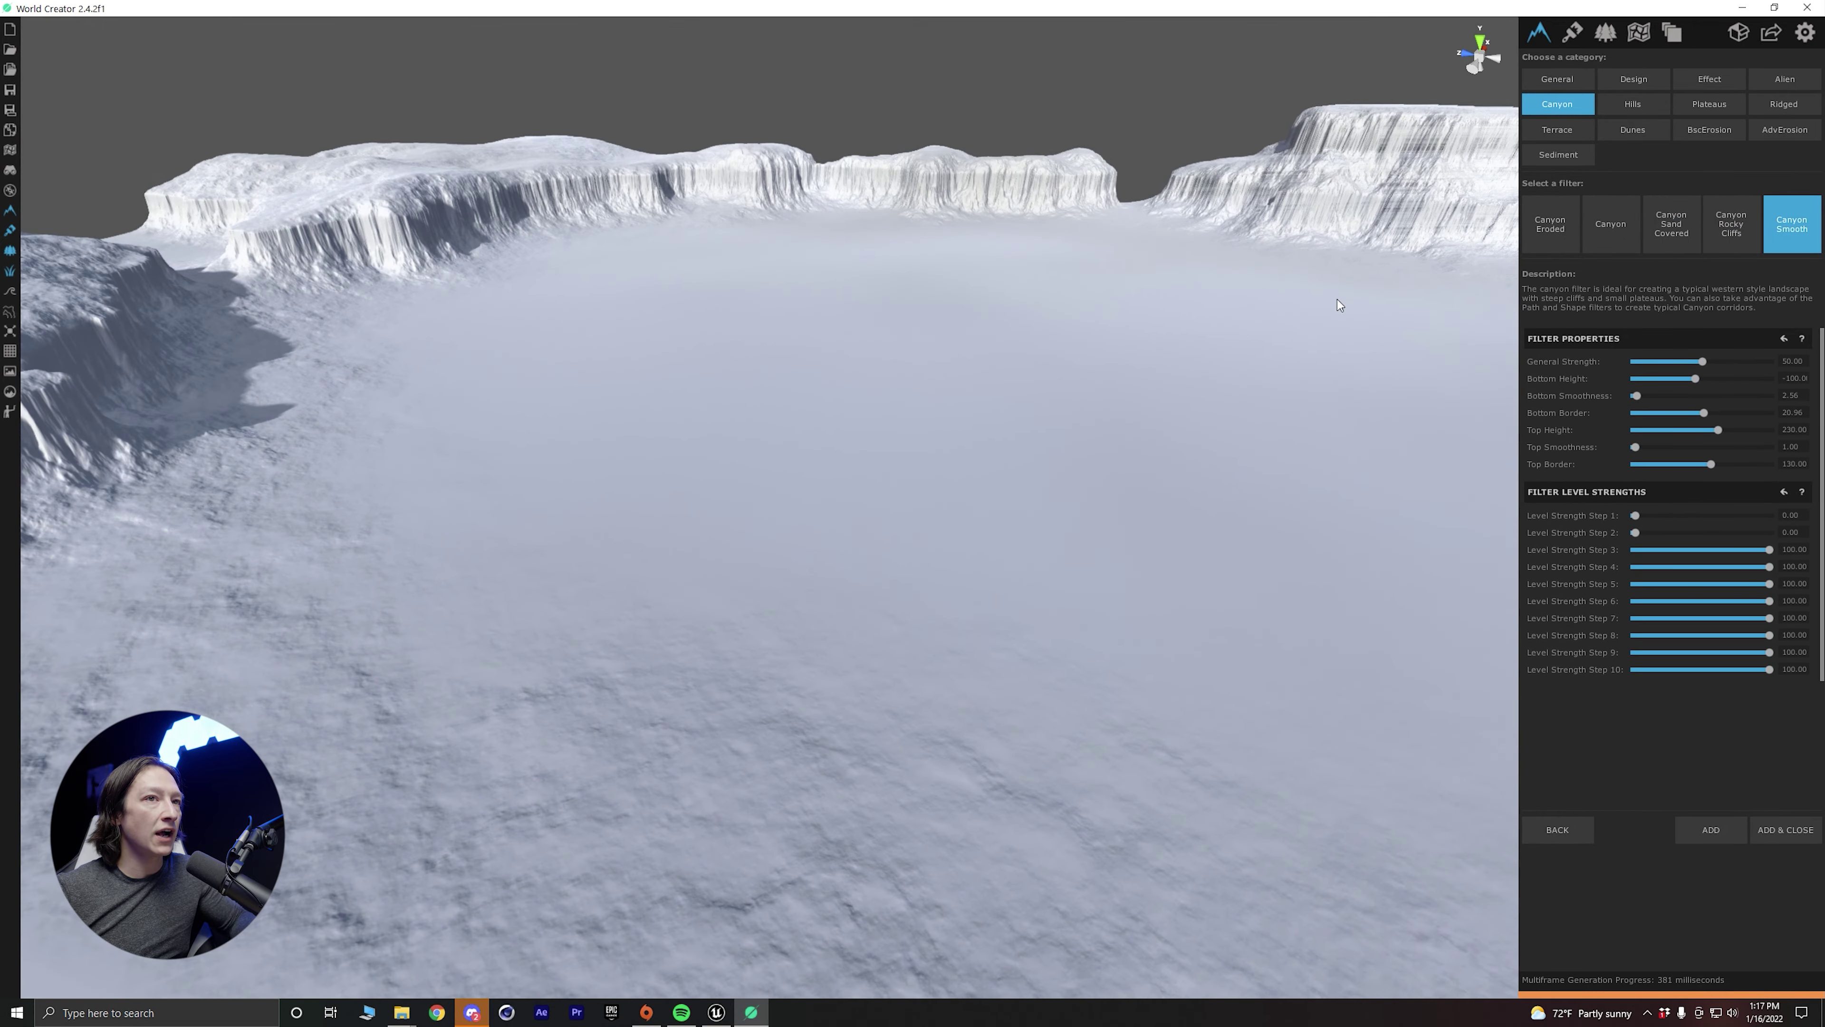
click(1720, 220)
click(1673, 224)
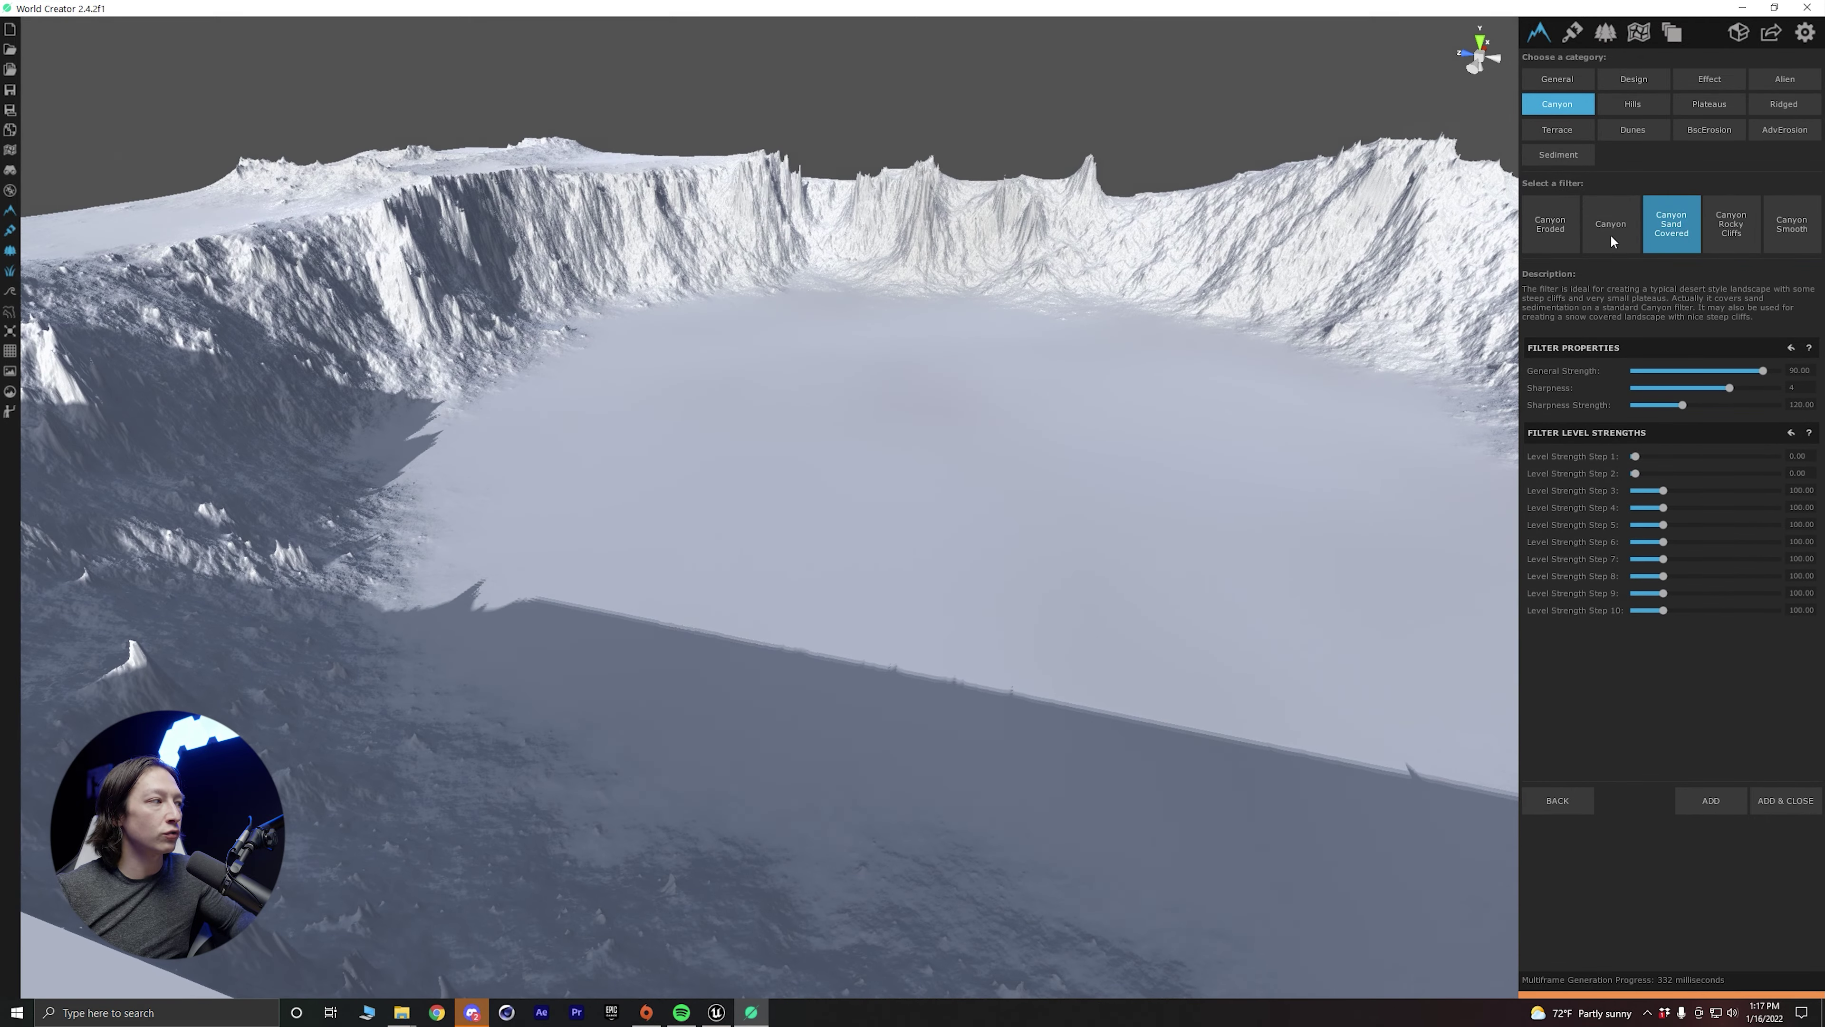
click(1625, 215)
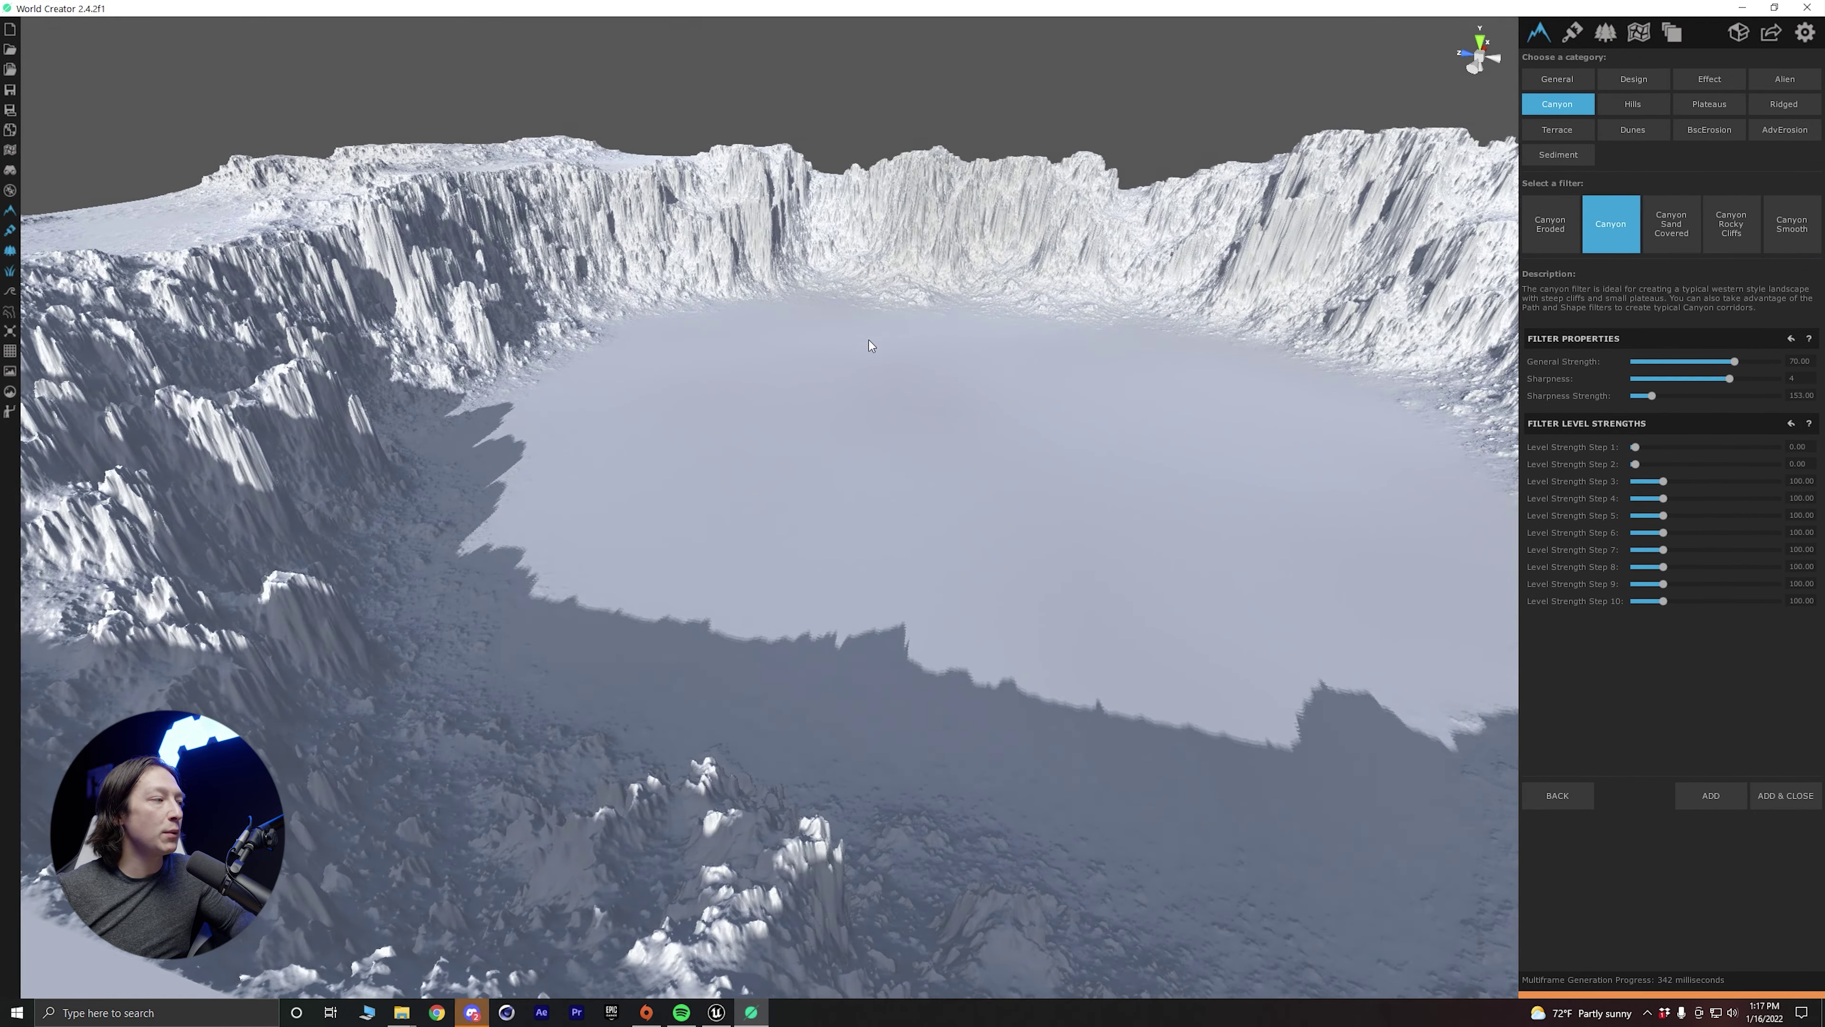
right_drag(896, 344, 742, 343)
Compare the Ridged category's filters on the terrain and add Mountain Range to the FX layer.
click(1784, 103)
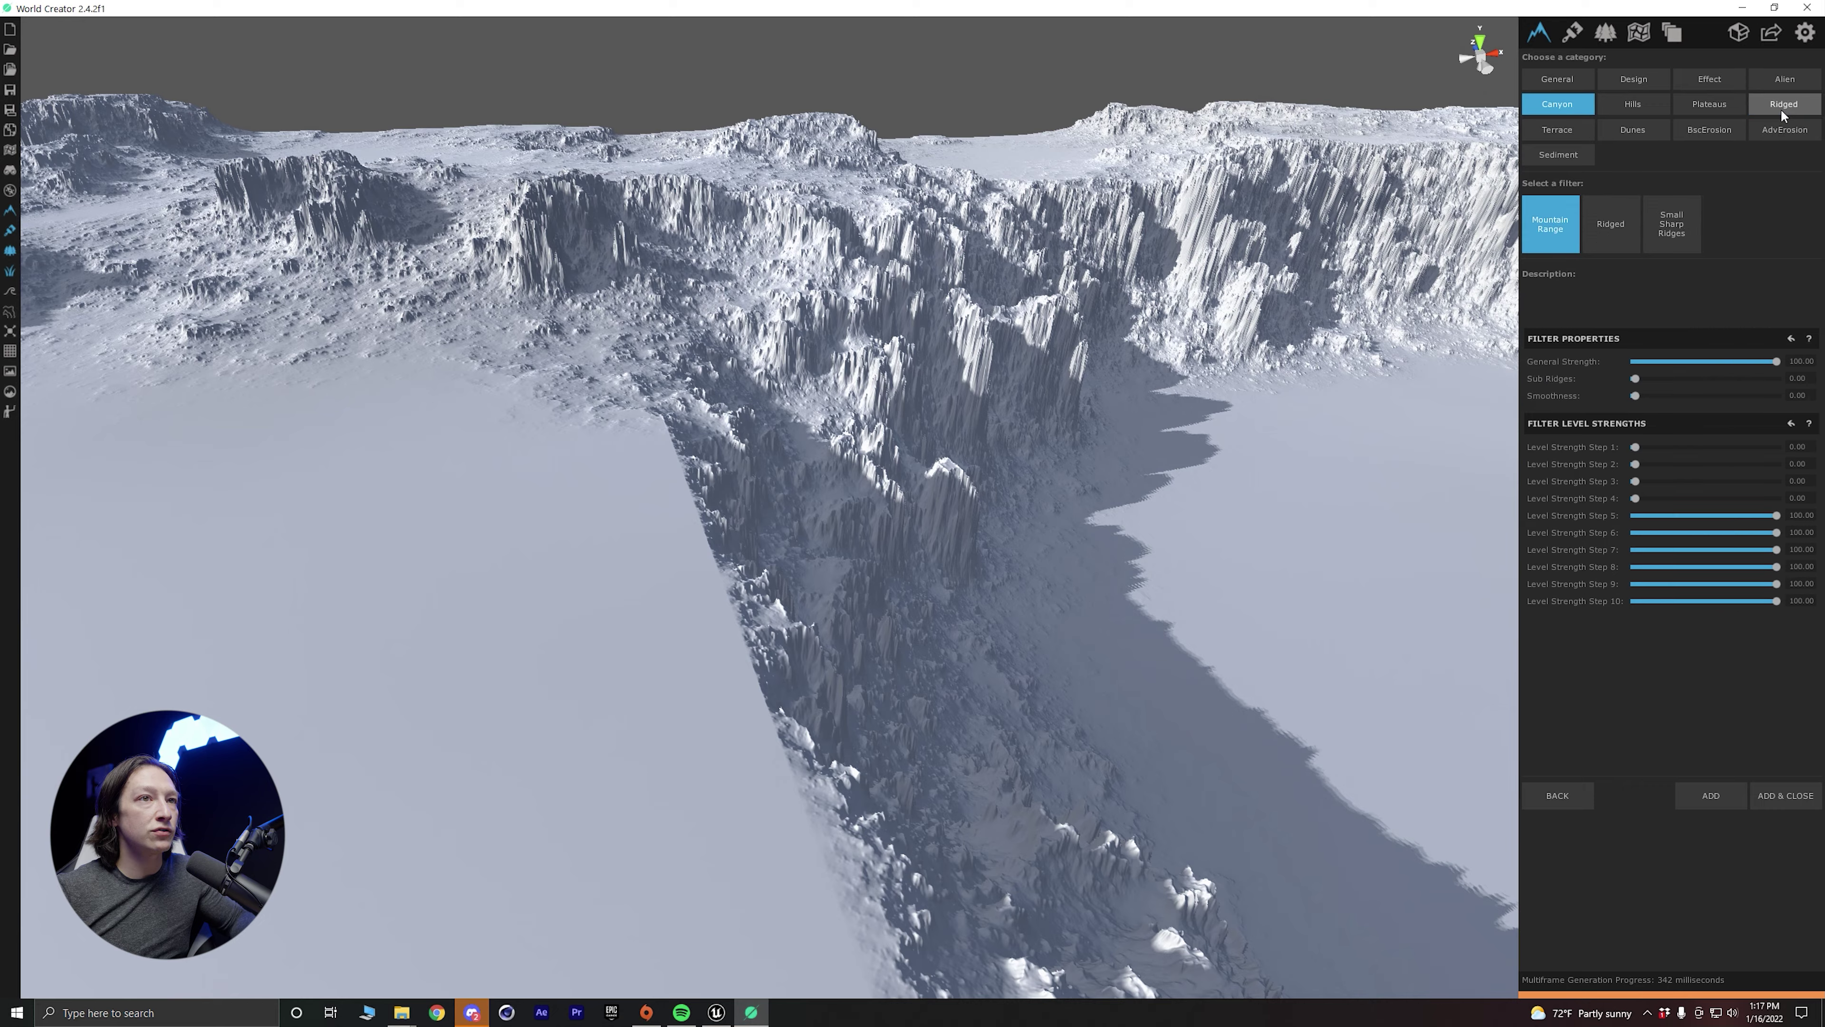
click(1611, 226)
click(1659, 229)
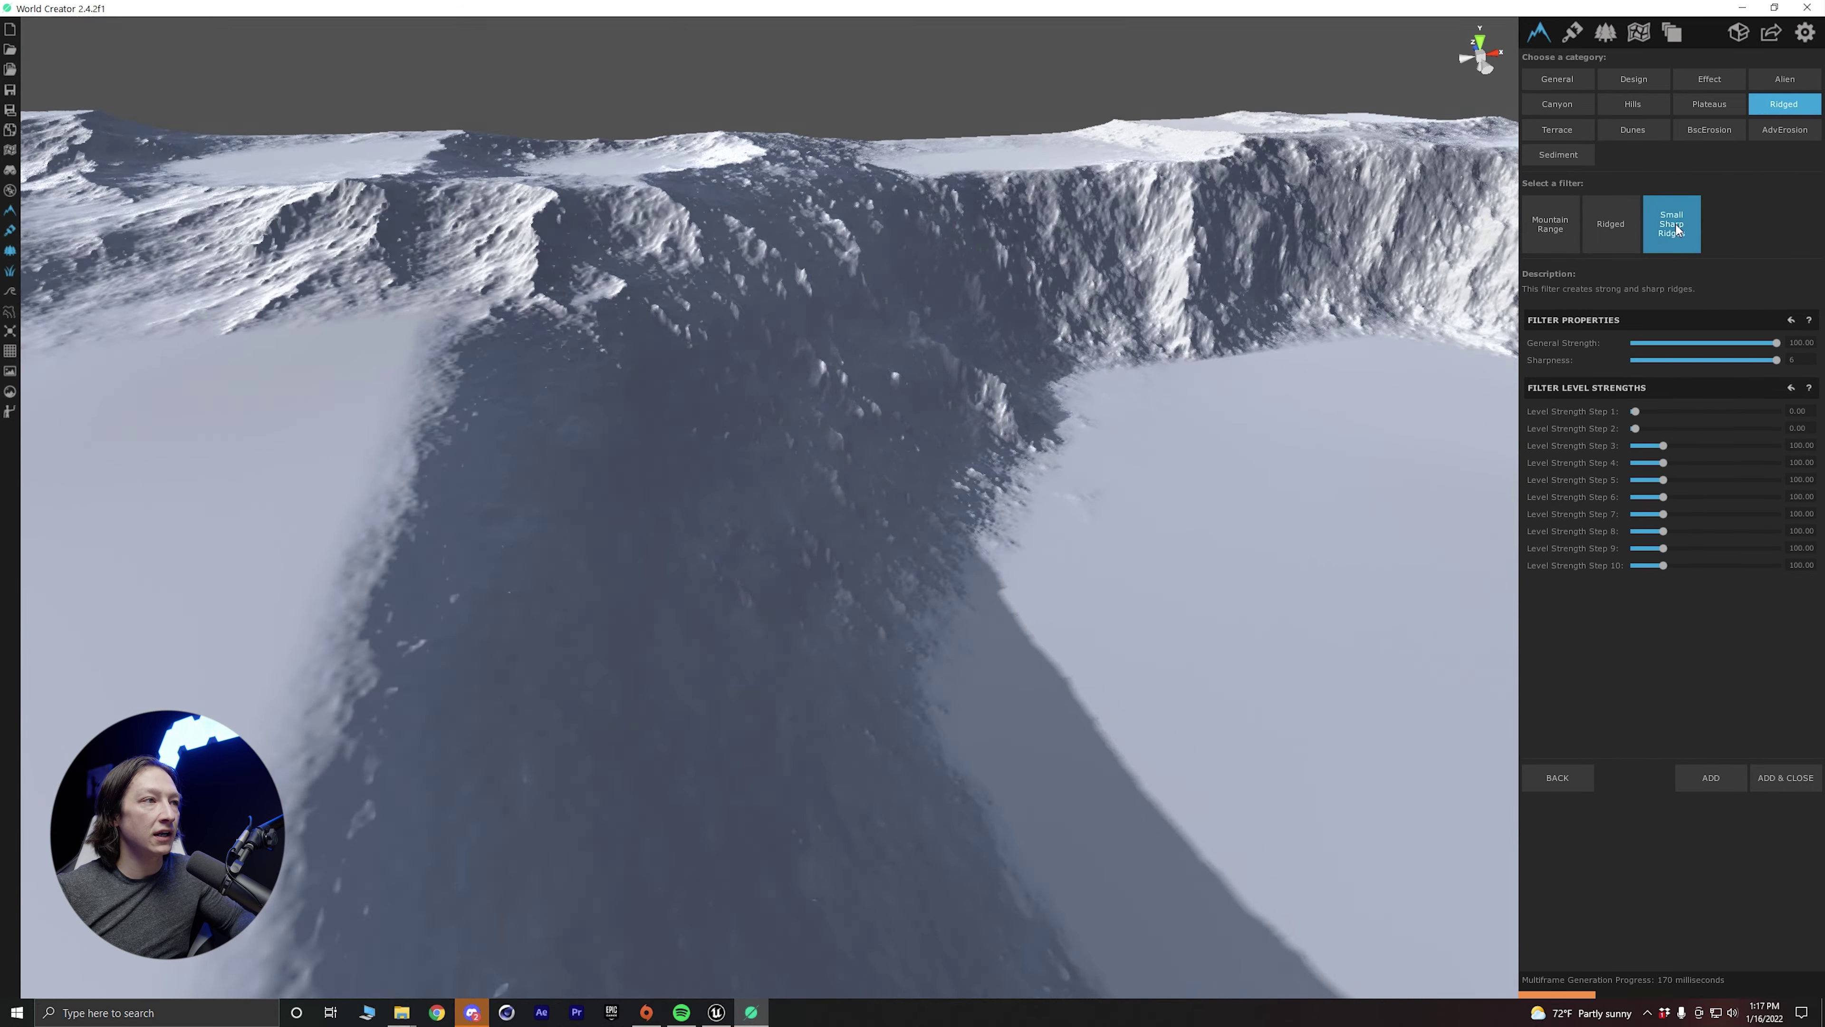
click(1623, 229)
click(1555, 230)
right_drag(1097, 358, 1568, 352)
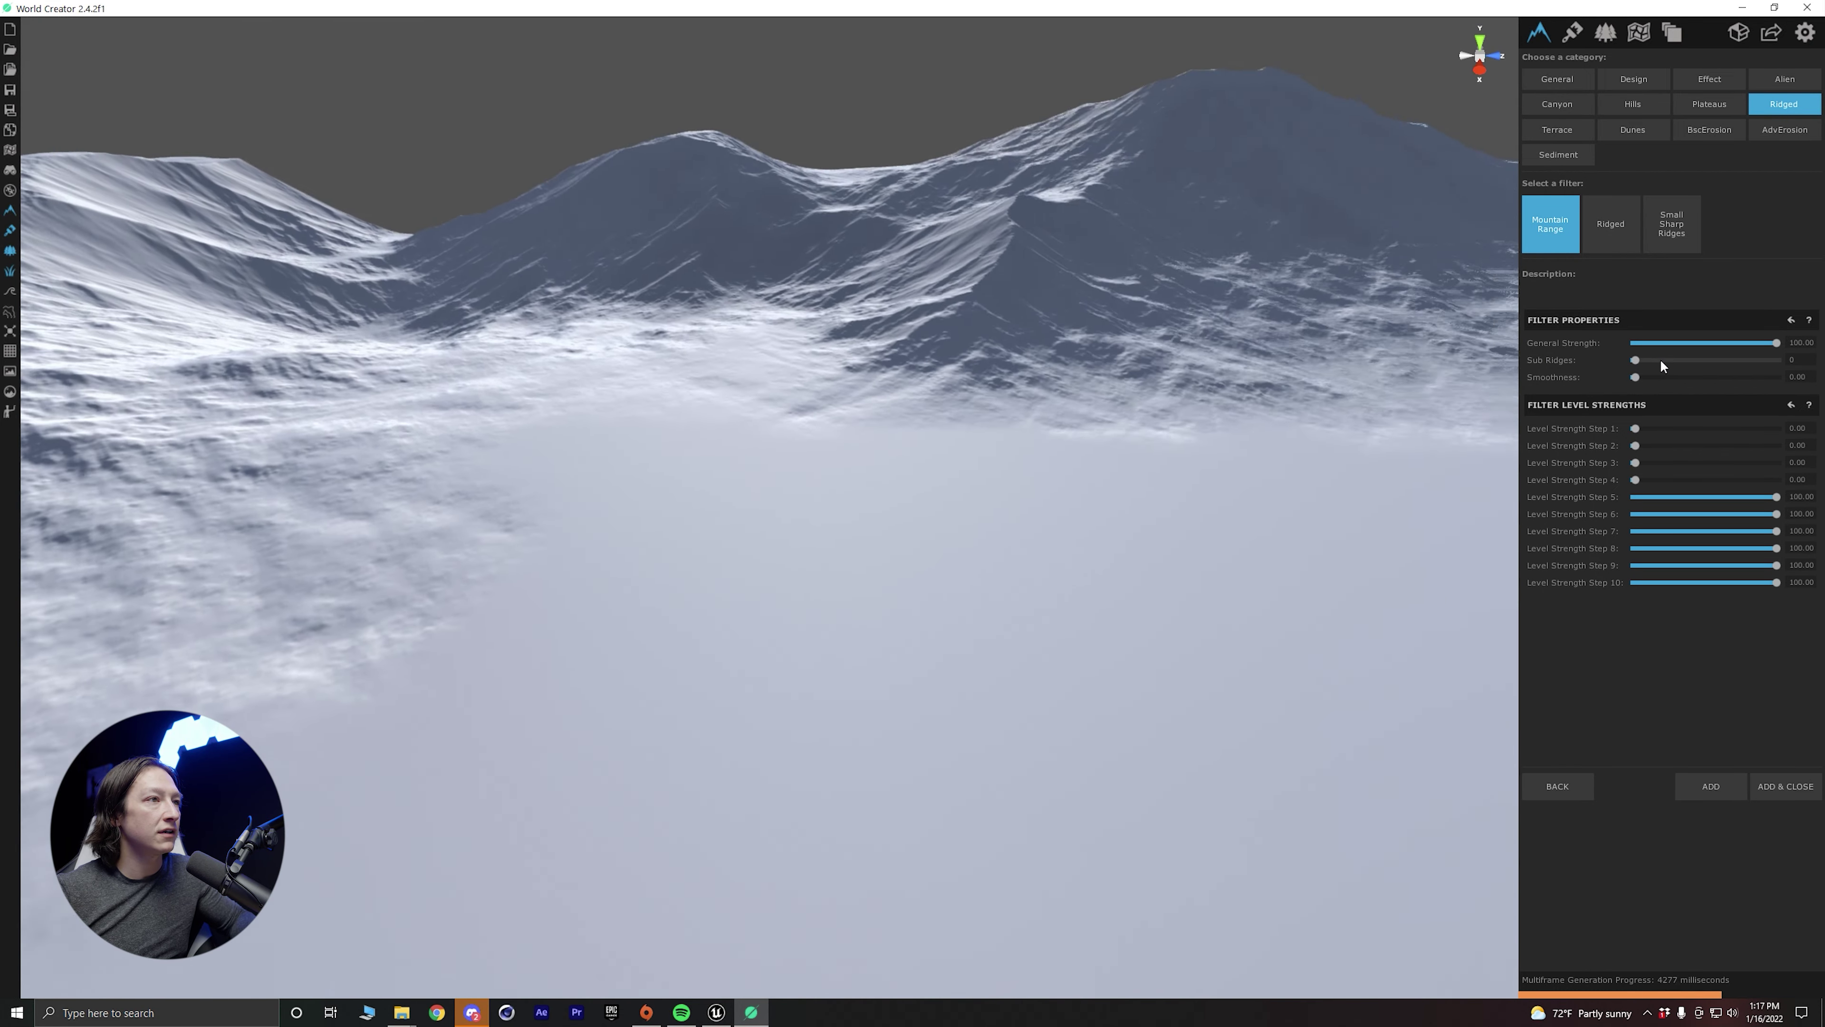
right_drag(1732, 341, 1824, 373)
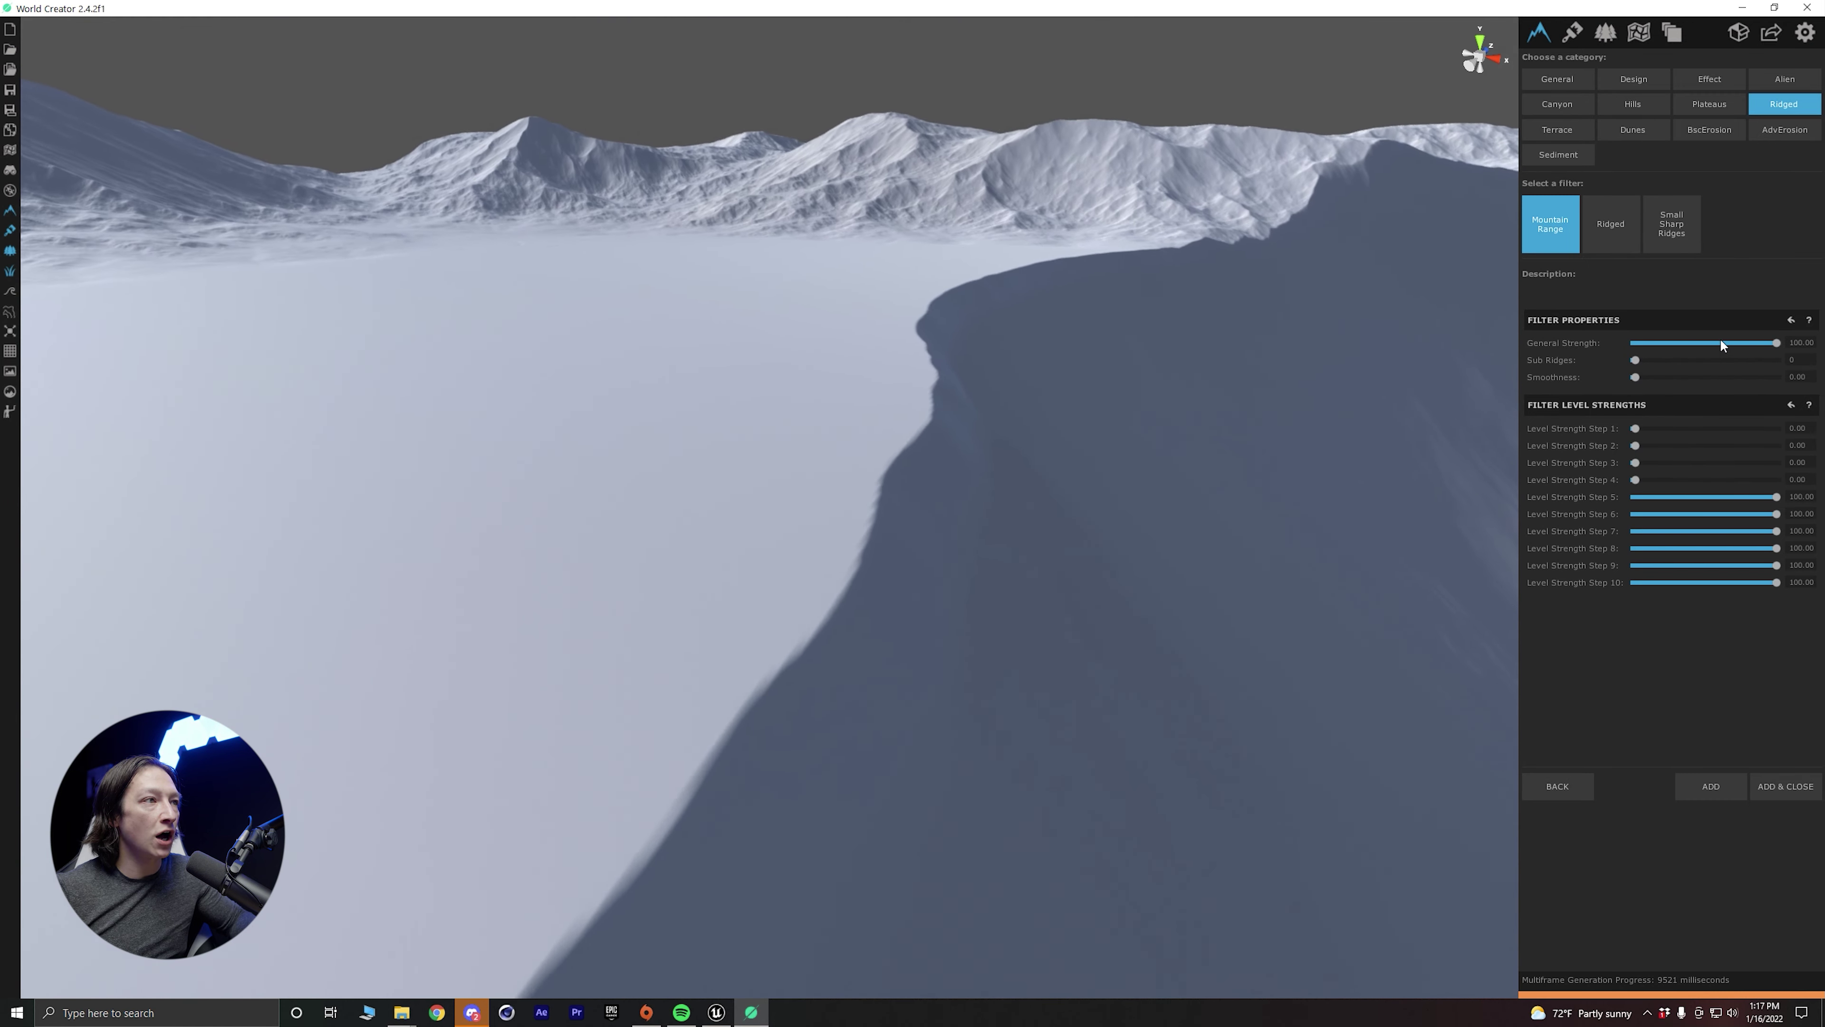
right_drag(1823, 352, 1747, 344)
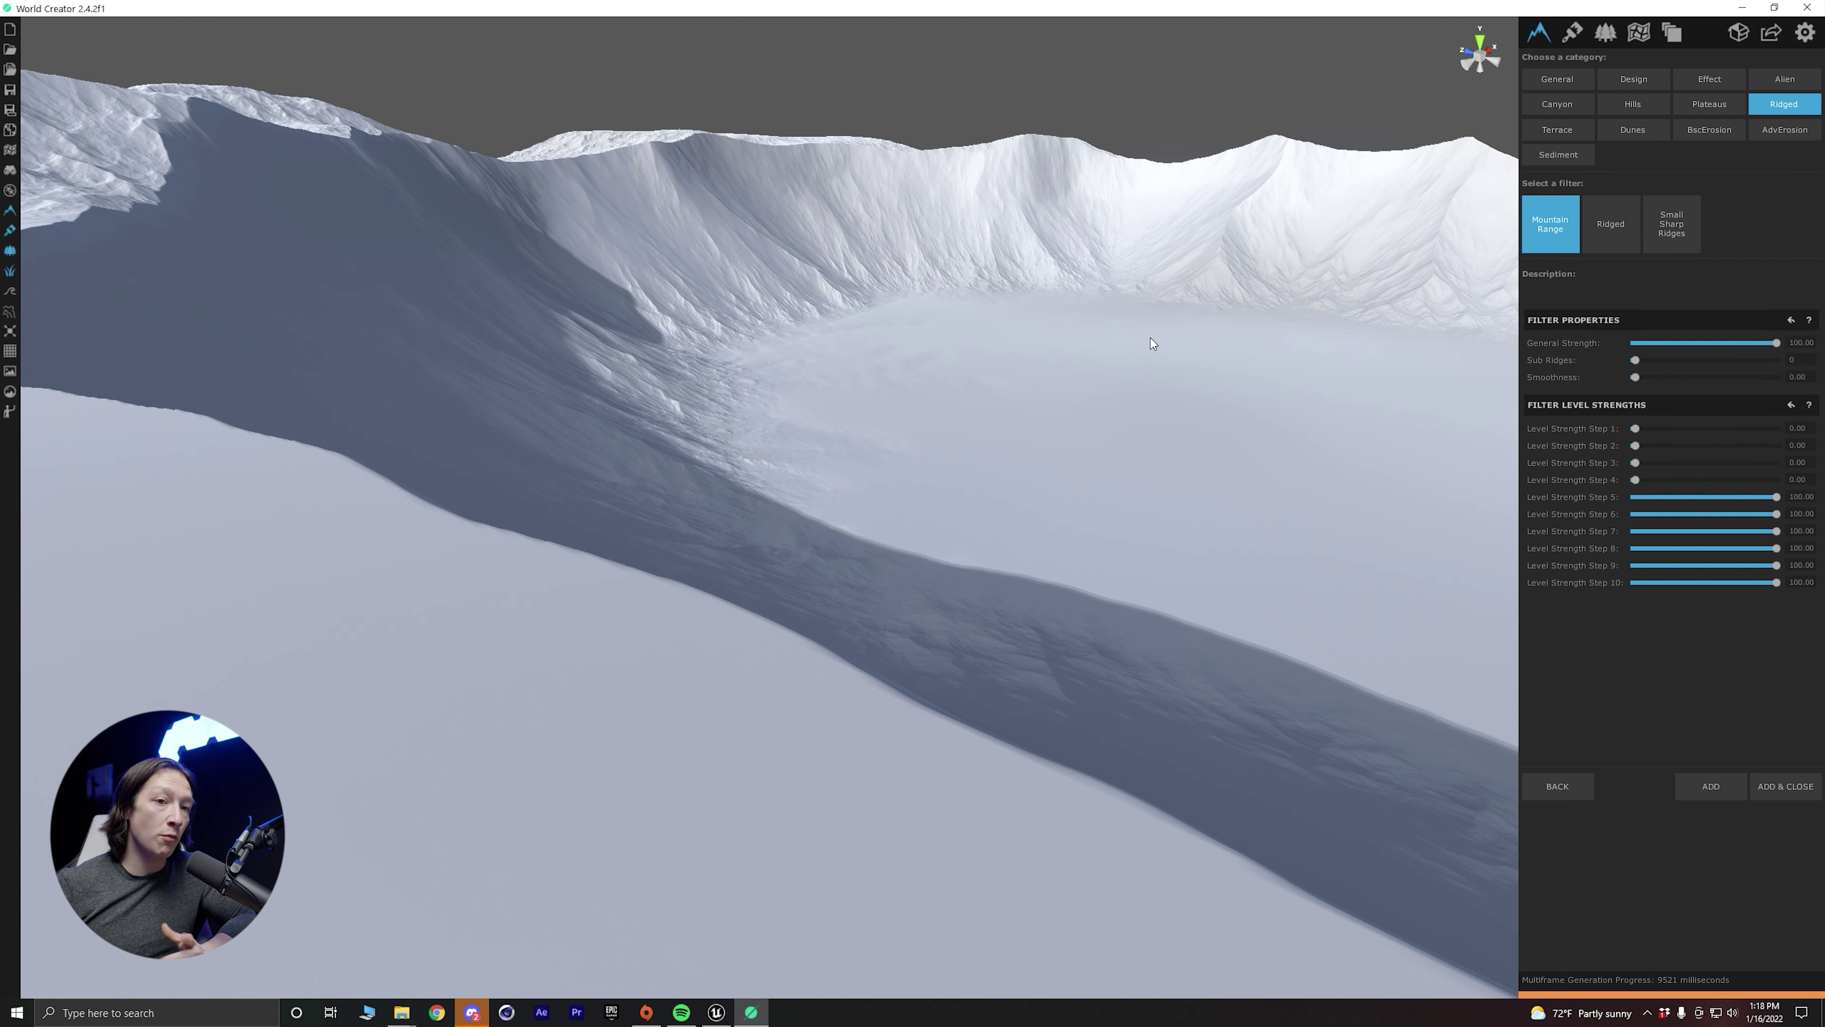
click(1778, 788)
drag(981, 493, 1181, 434)
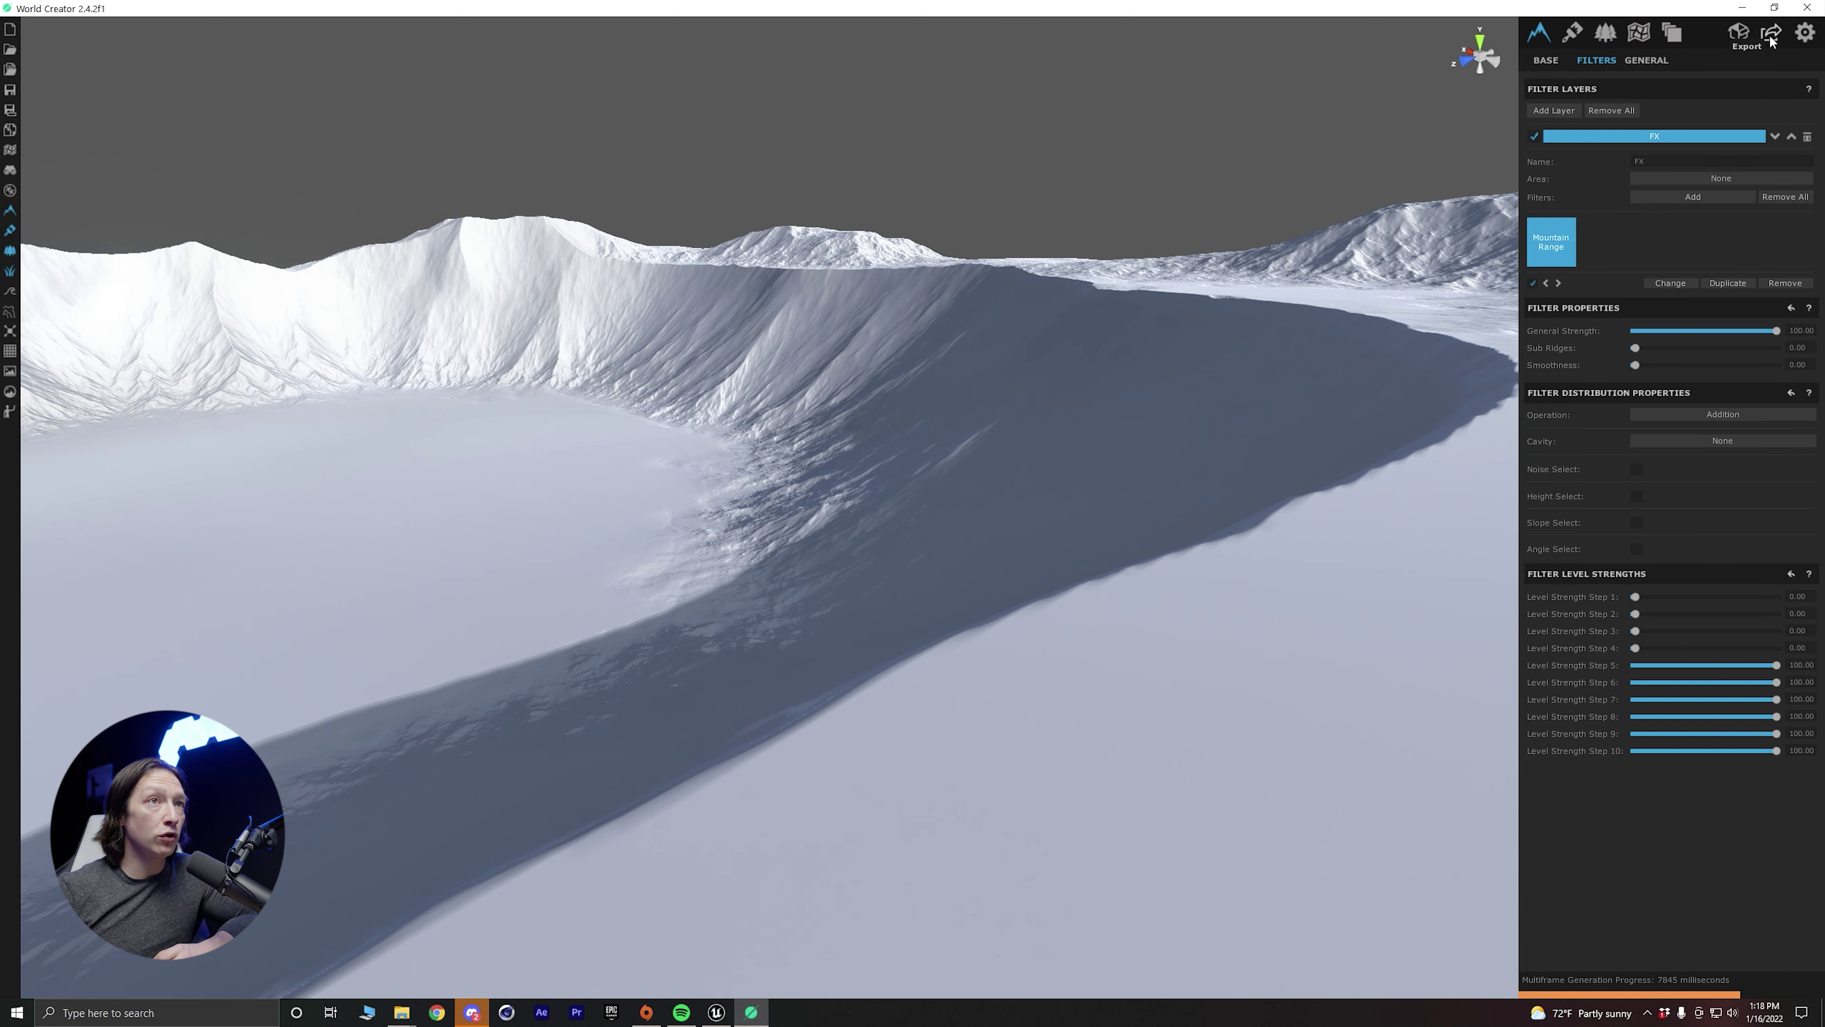
Save the project and set the game engine to Unreal in the surface export settings.
click(10, 90)
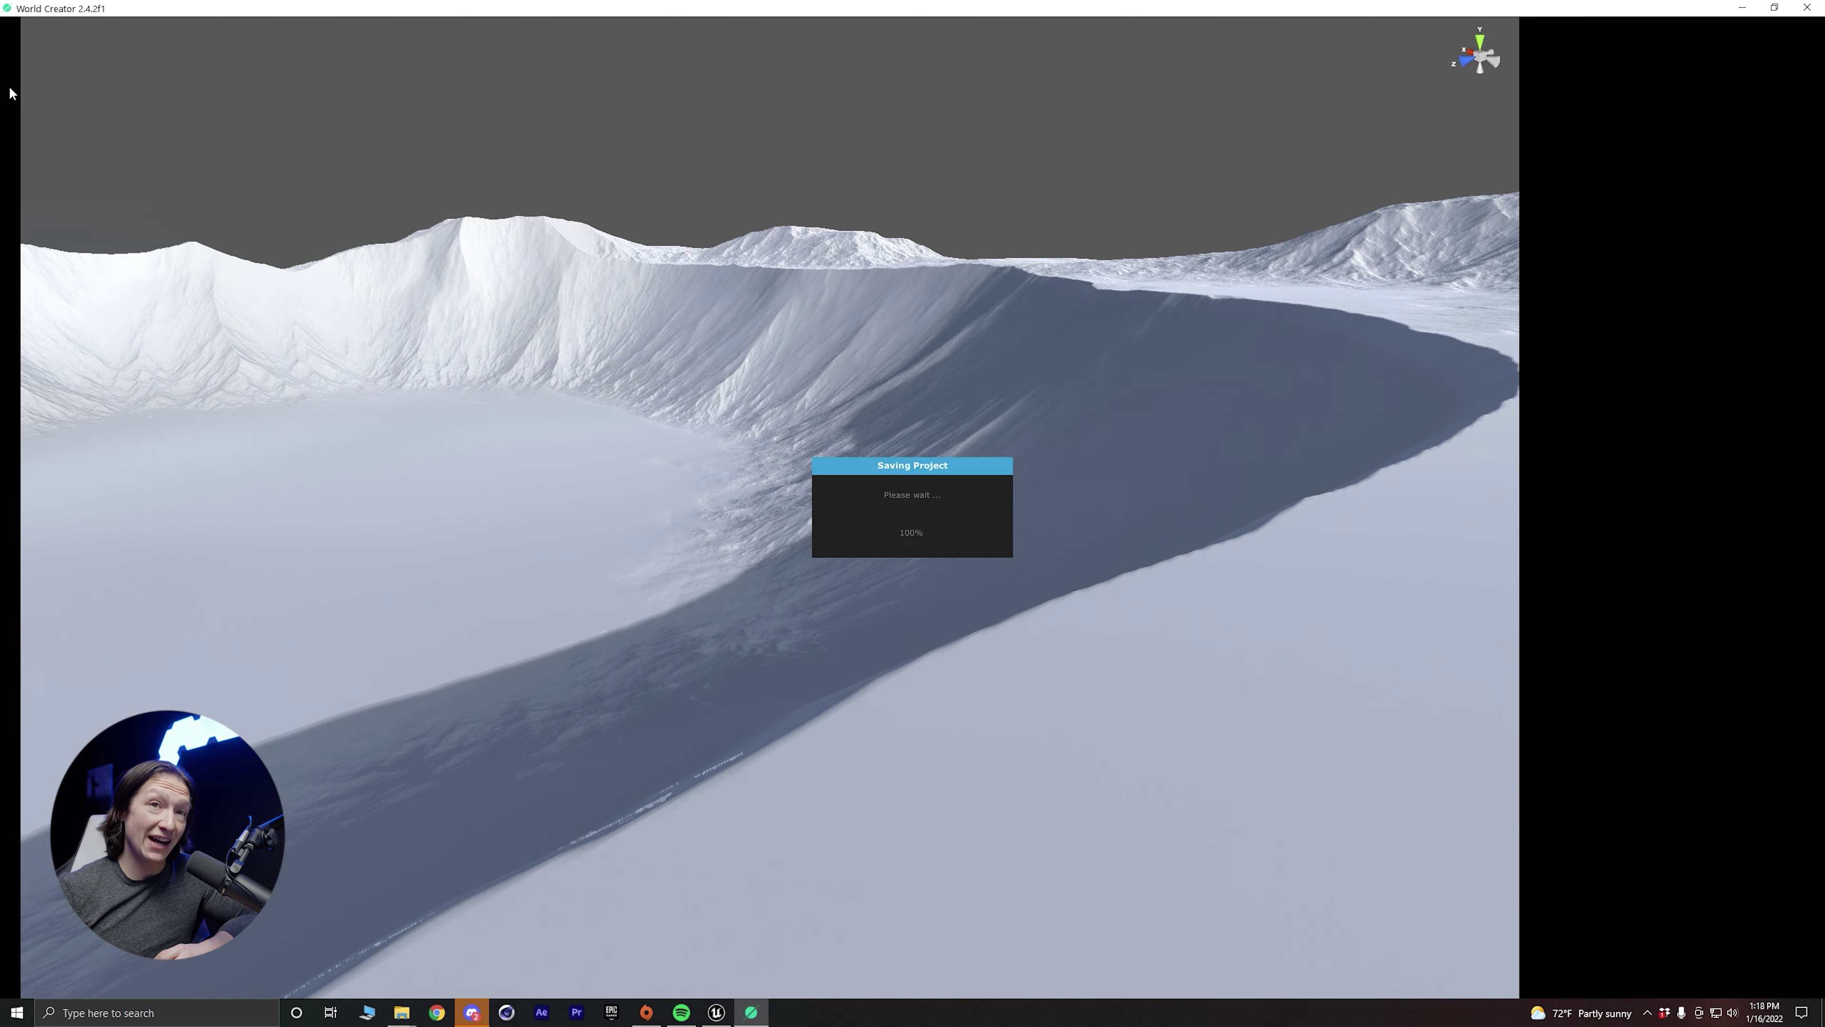
click(1771, 33)
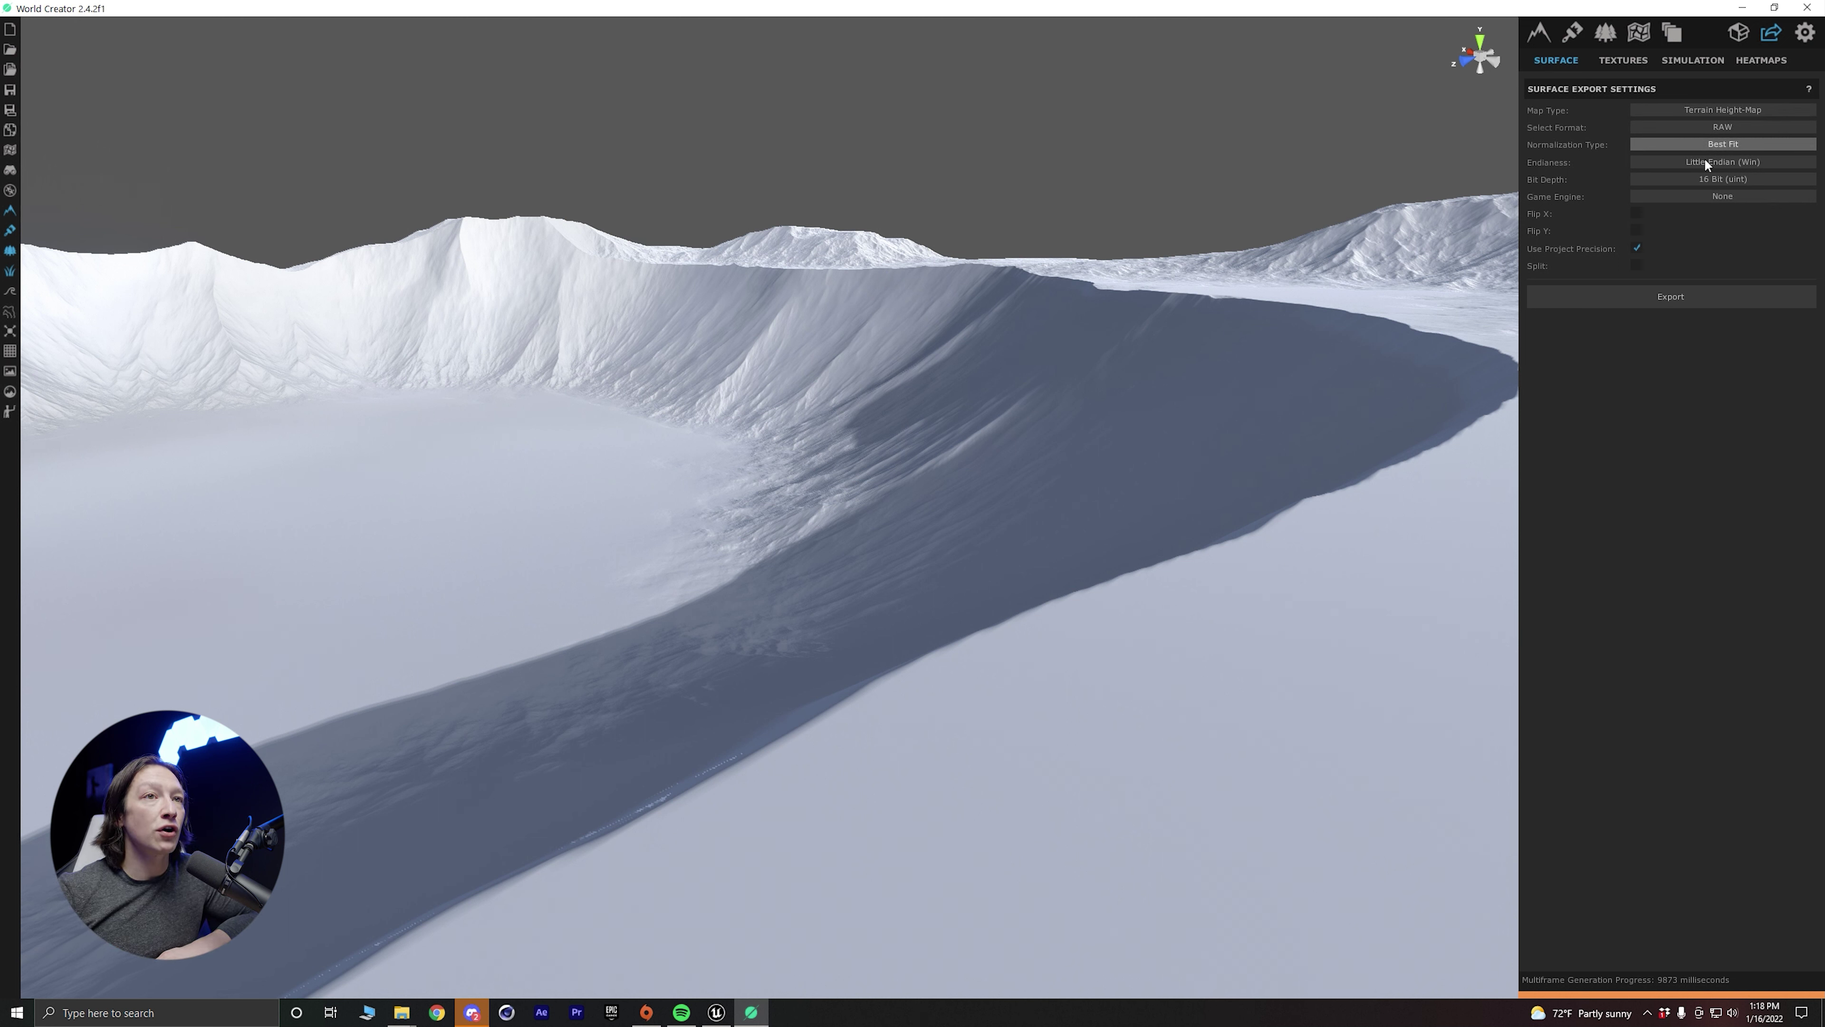
click(1671, 196)
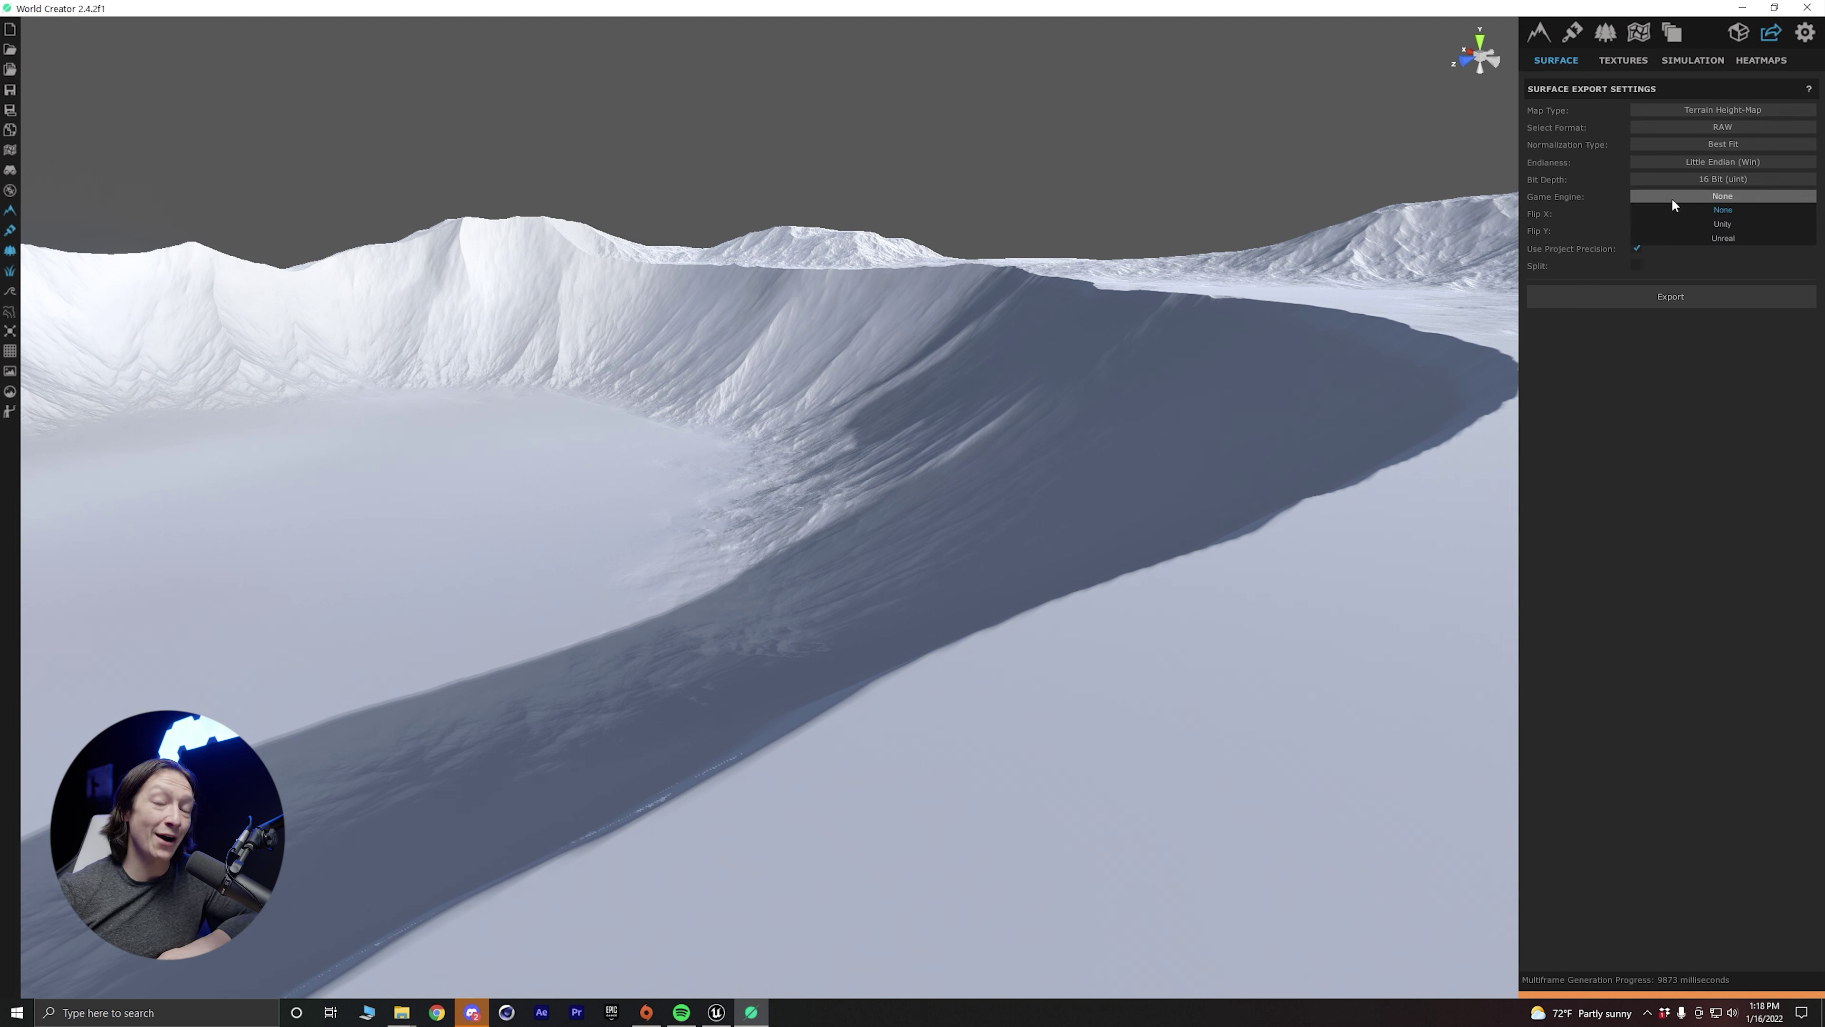
click(1715, 237)
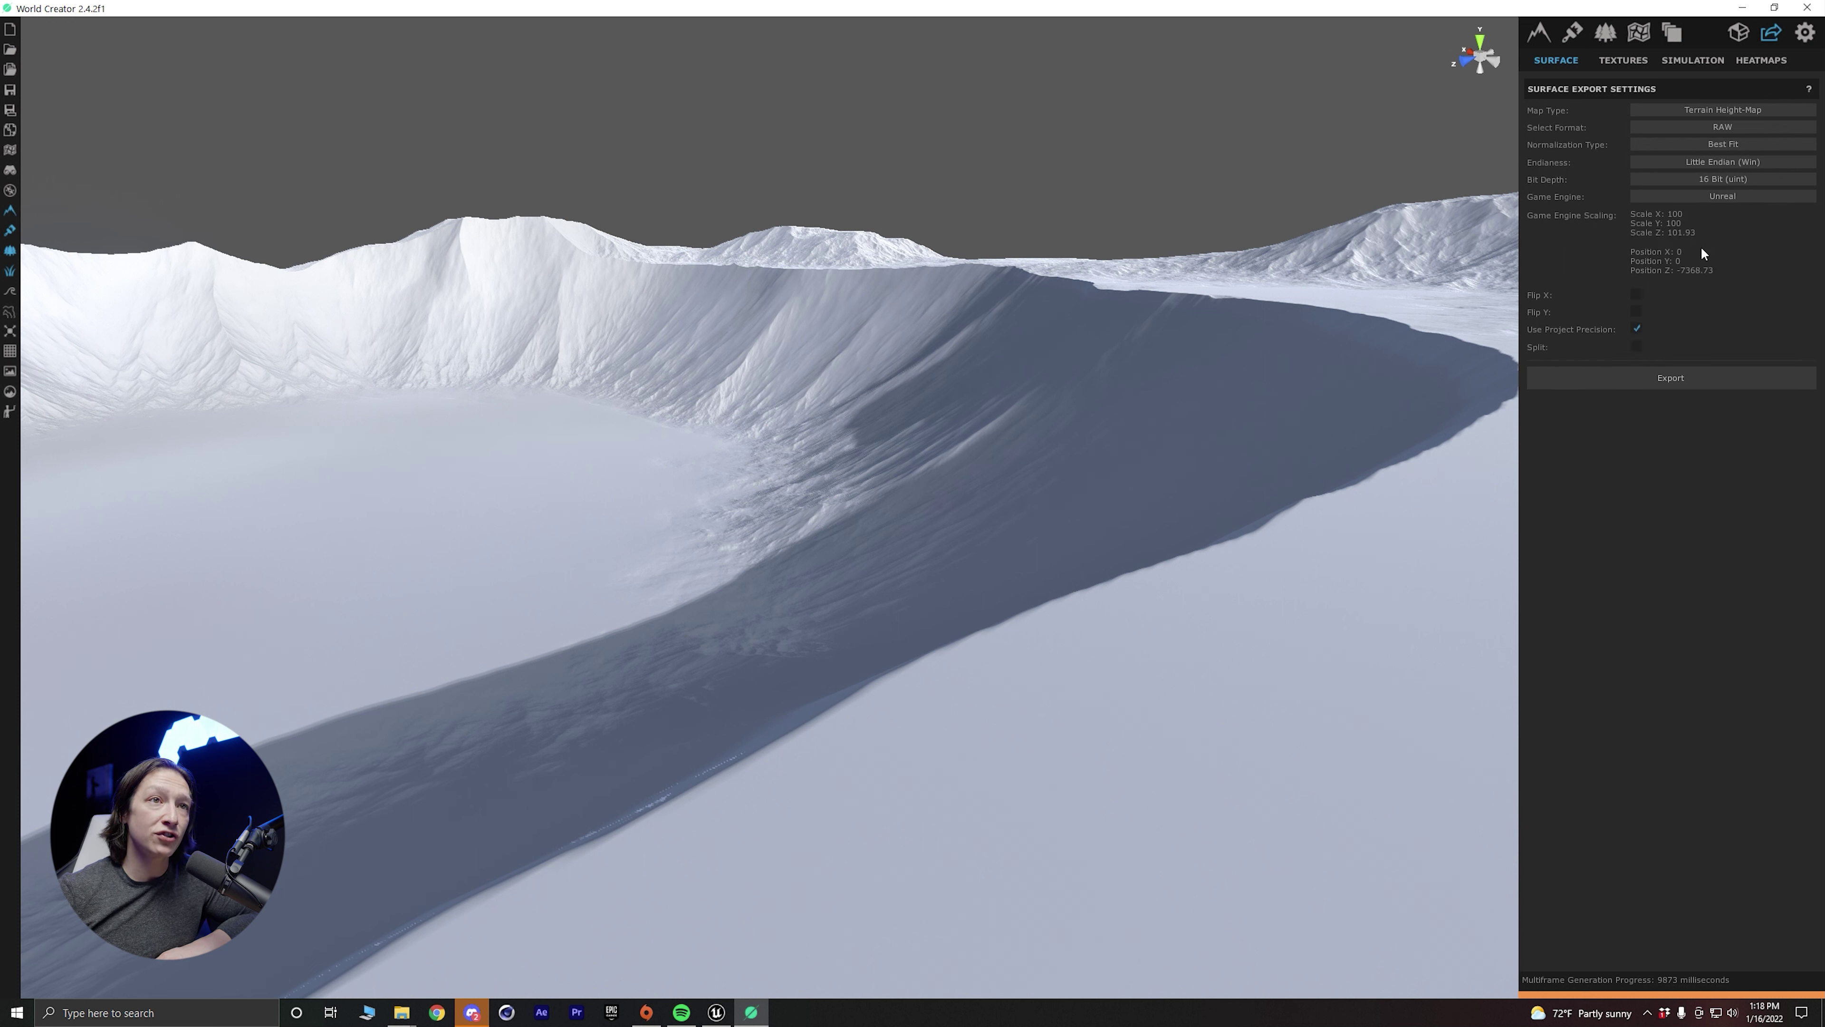